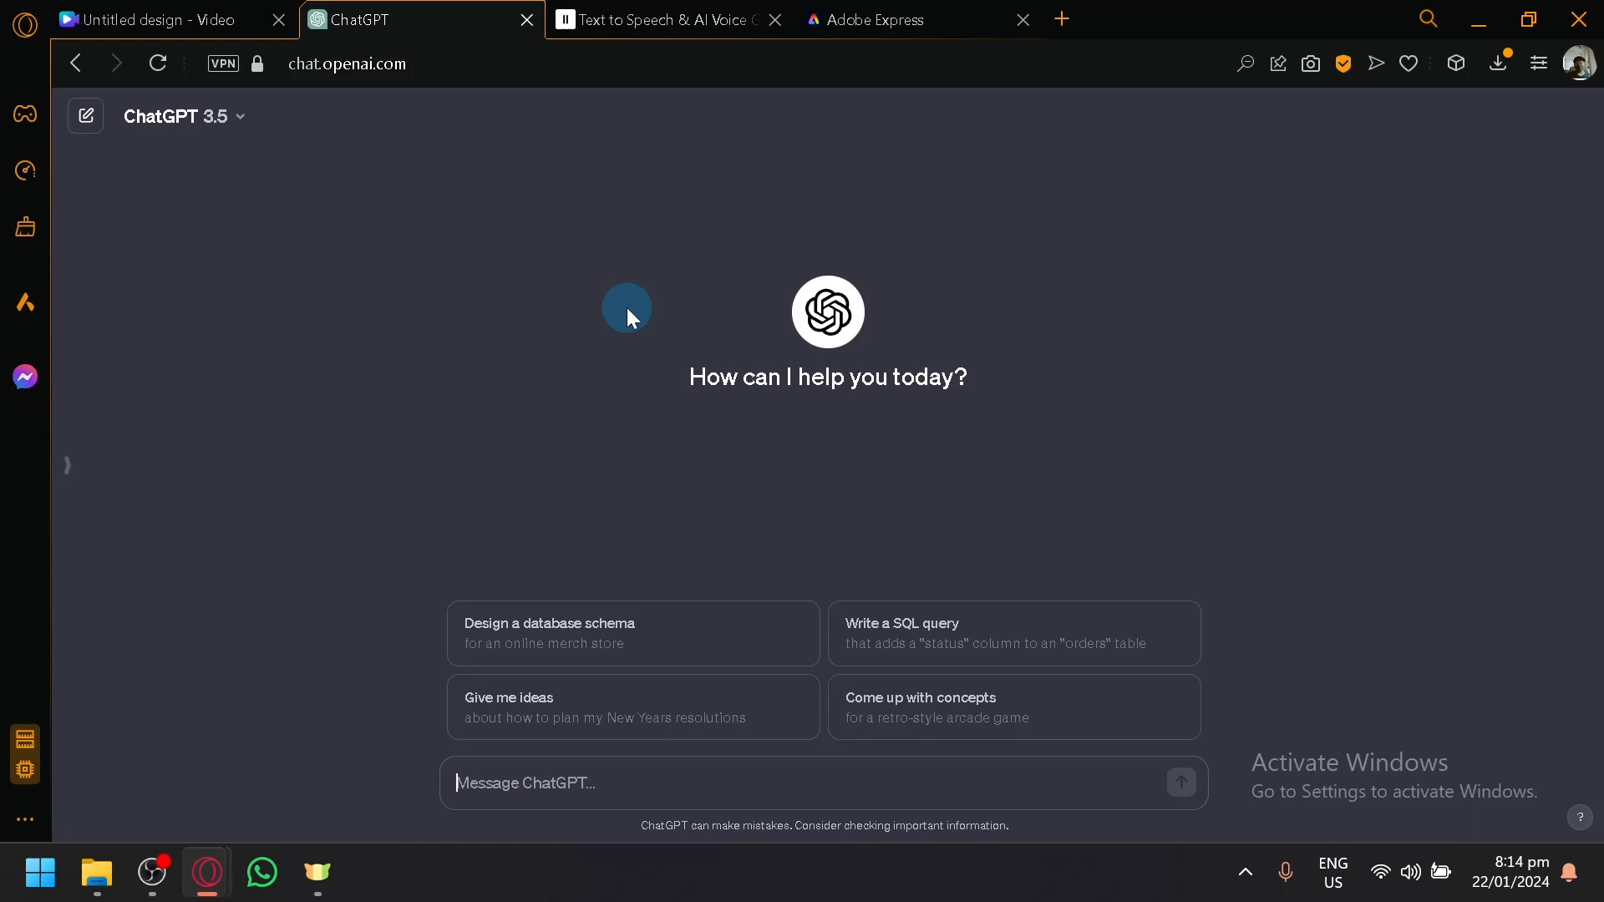
- Go through the open Canva, ChatGPT, ElevenLabs Speech Synthesis and Adobe Express pages
left_click(172, 17)
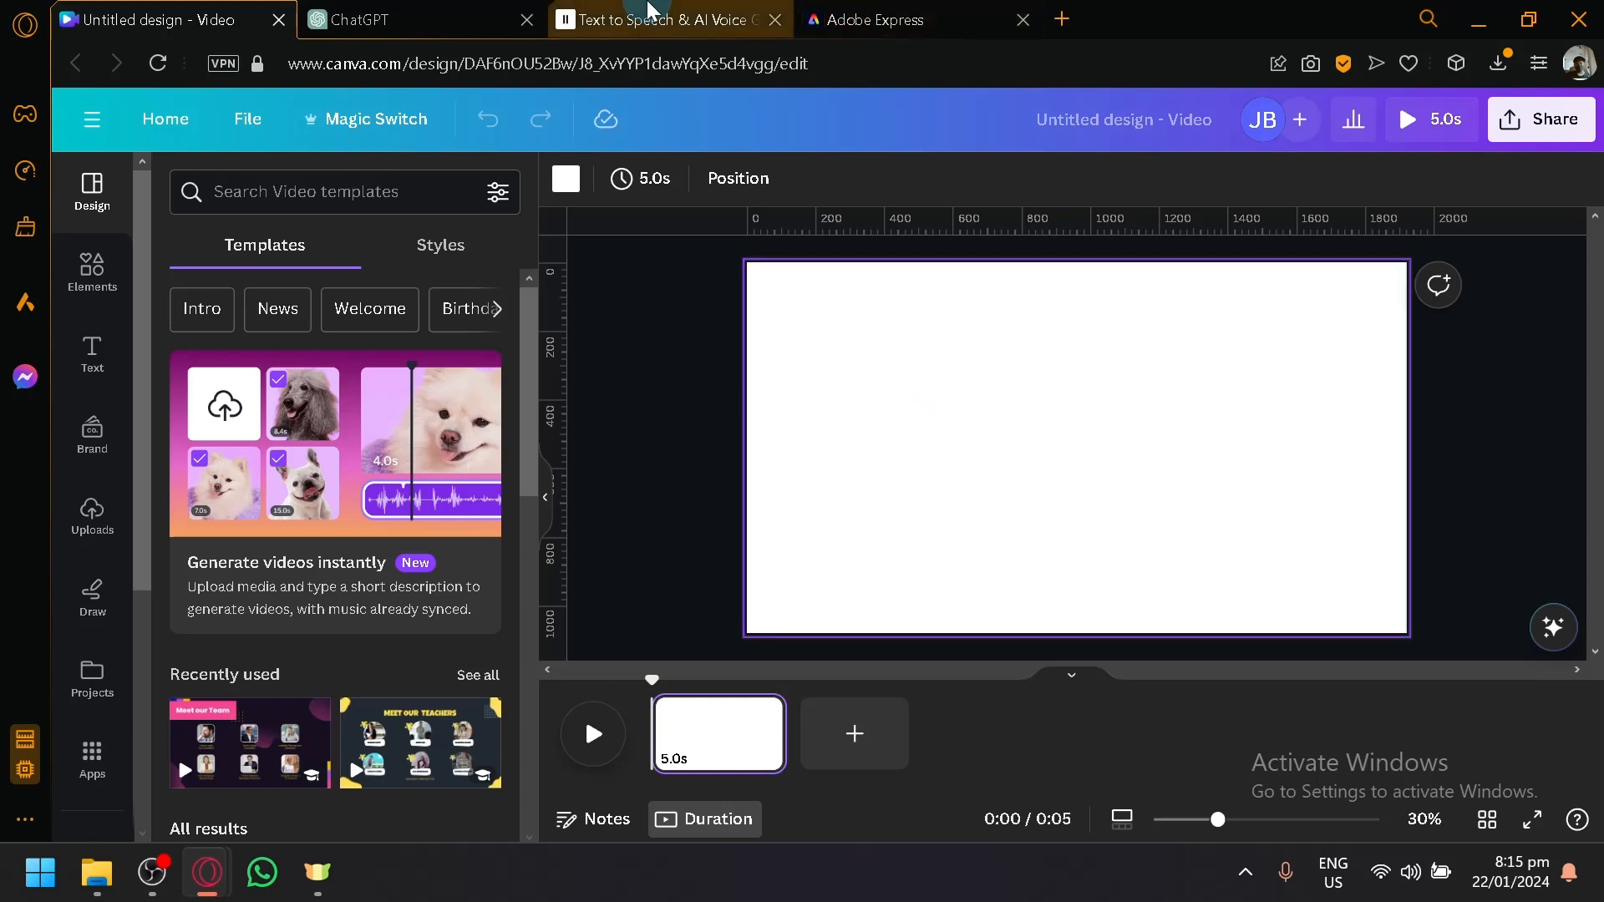
left_click(494, 17)
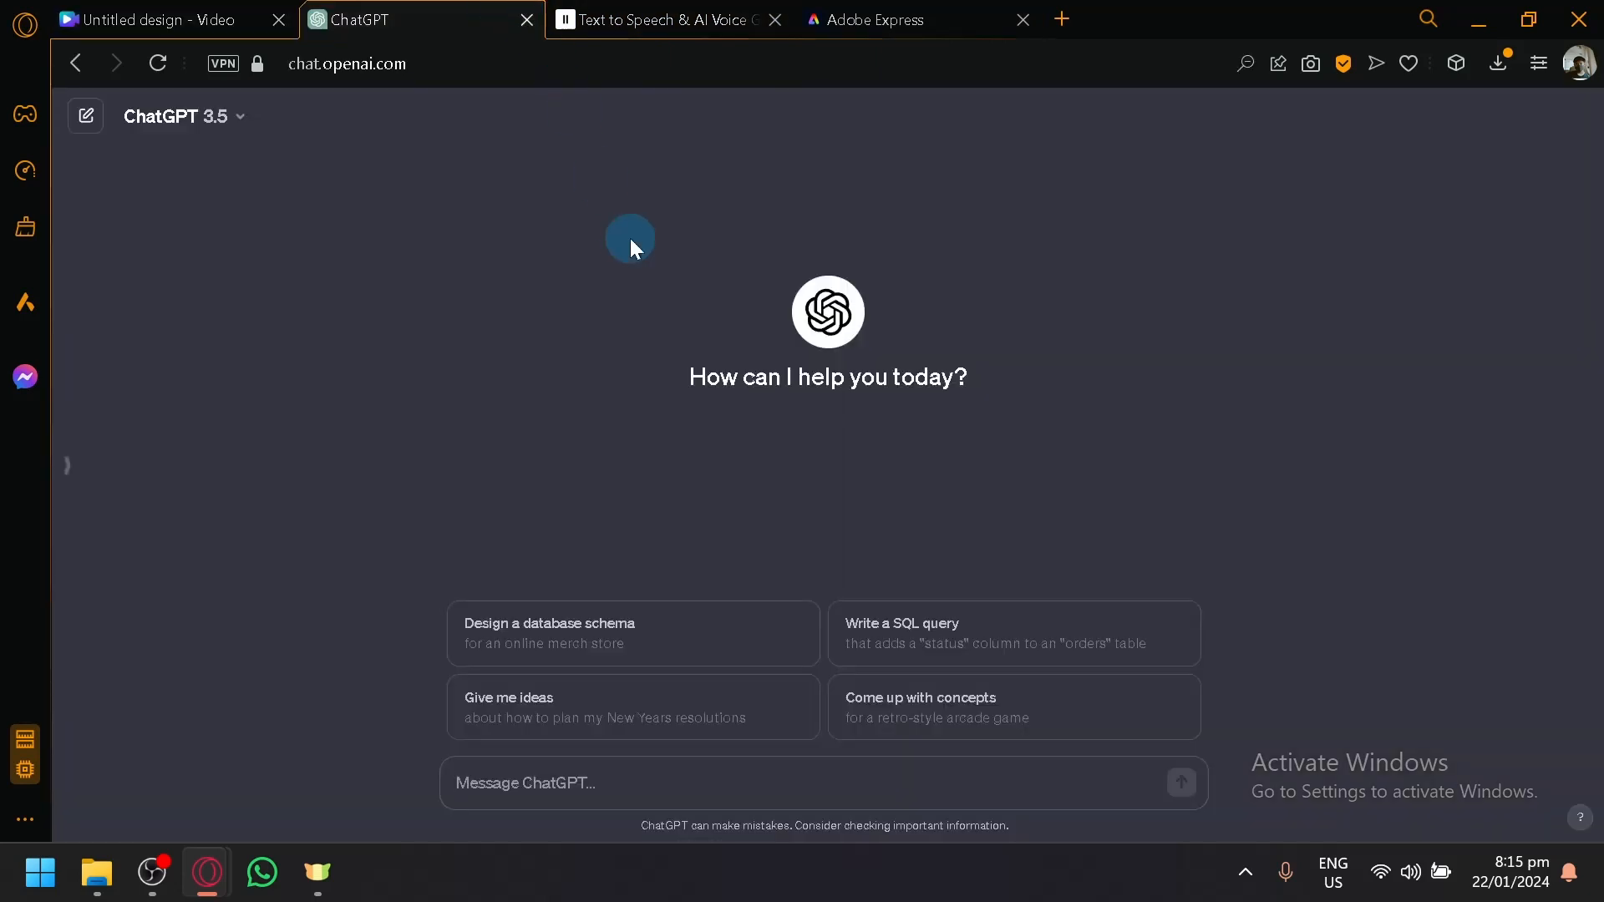
left_click(619, 17)
scroll(504, 344, "up", 10)
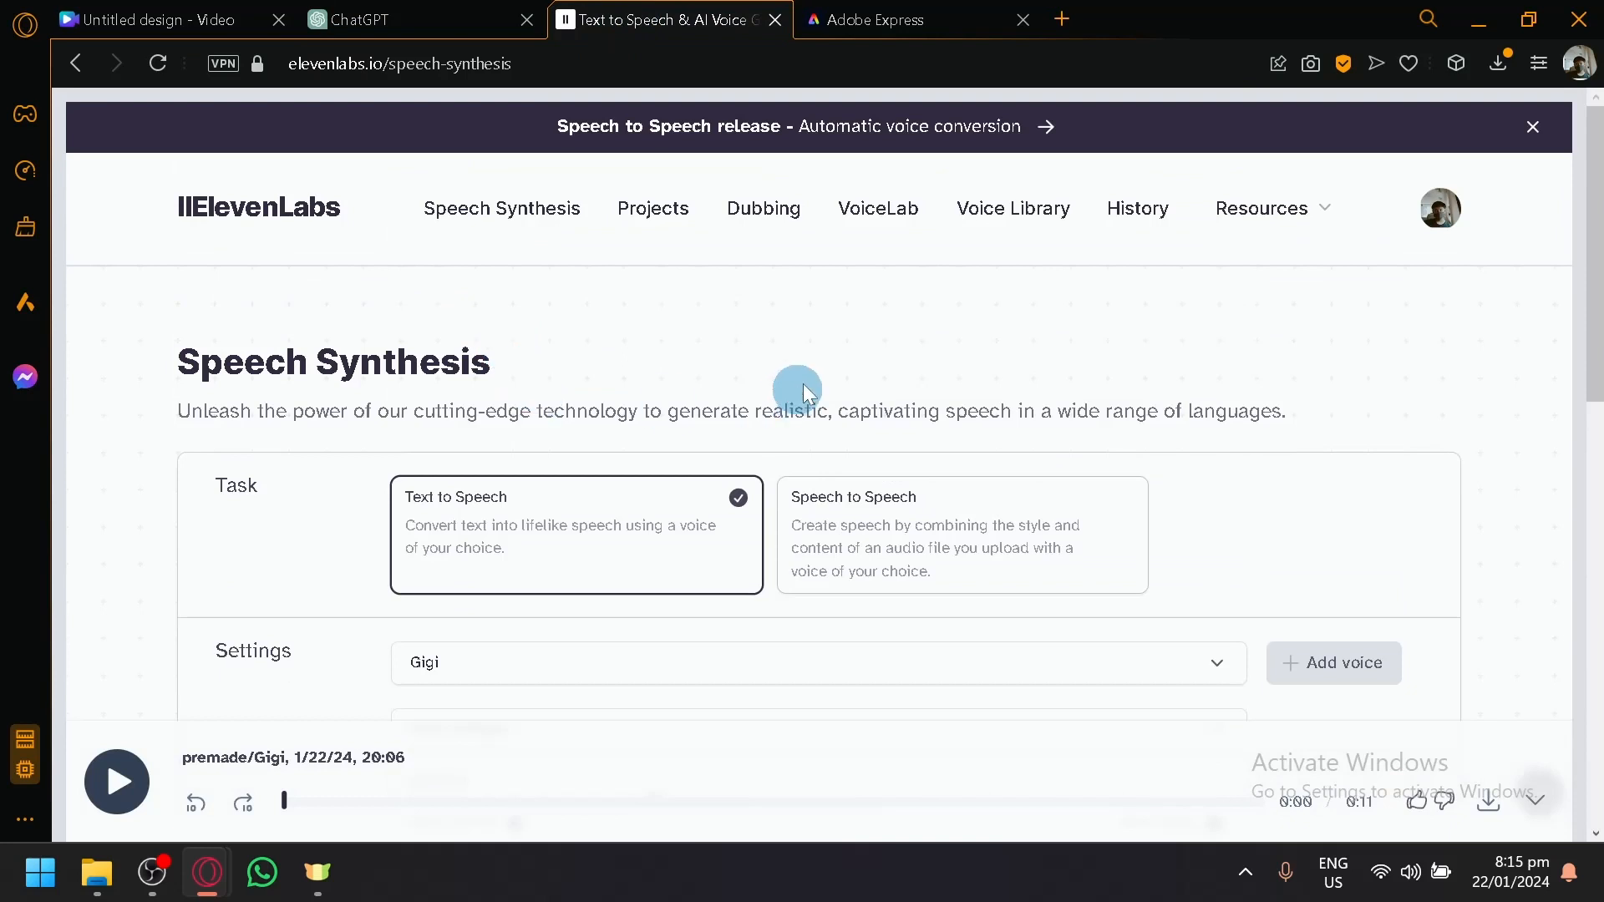
left_click(940, 12)
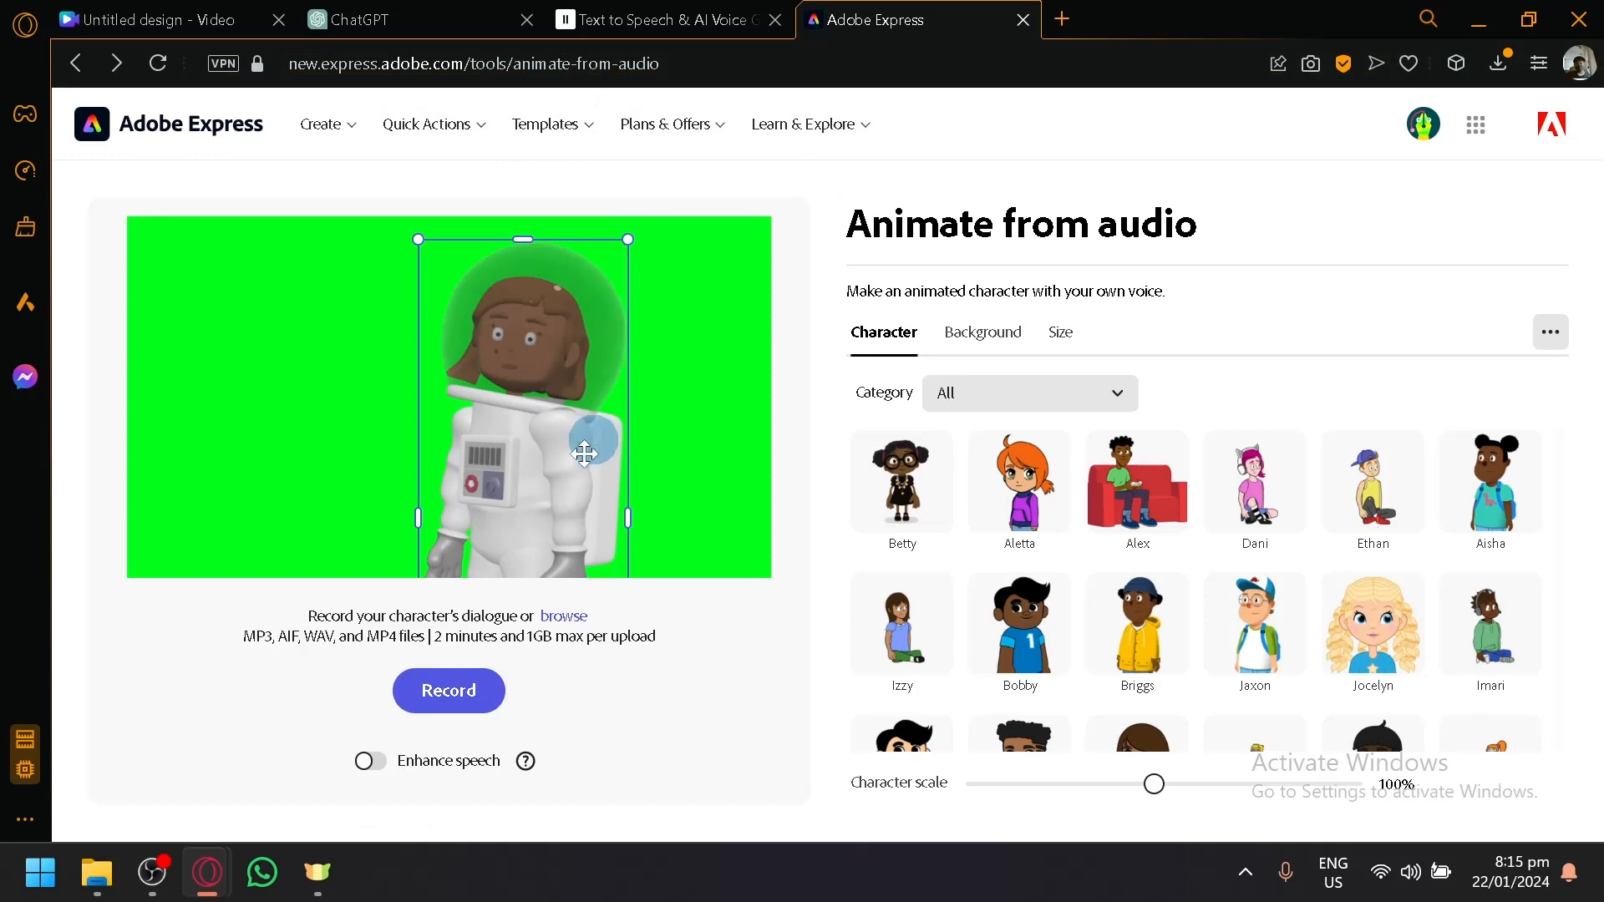
- Preview the Blanca, Ash and Jet characters in the Animate from audio character gallery
scroll(1094, 526, "down", 7)
left_click(1096, 537)
scroll(1102, 559, "down", 2)
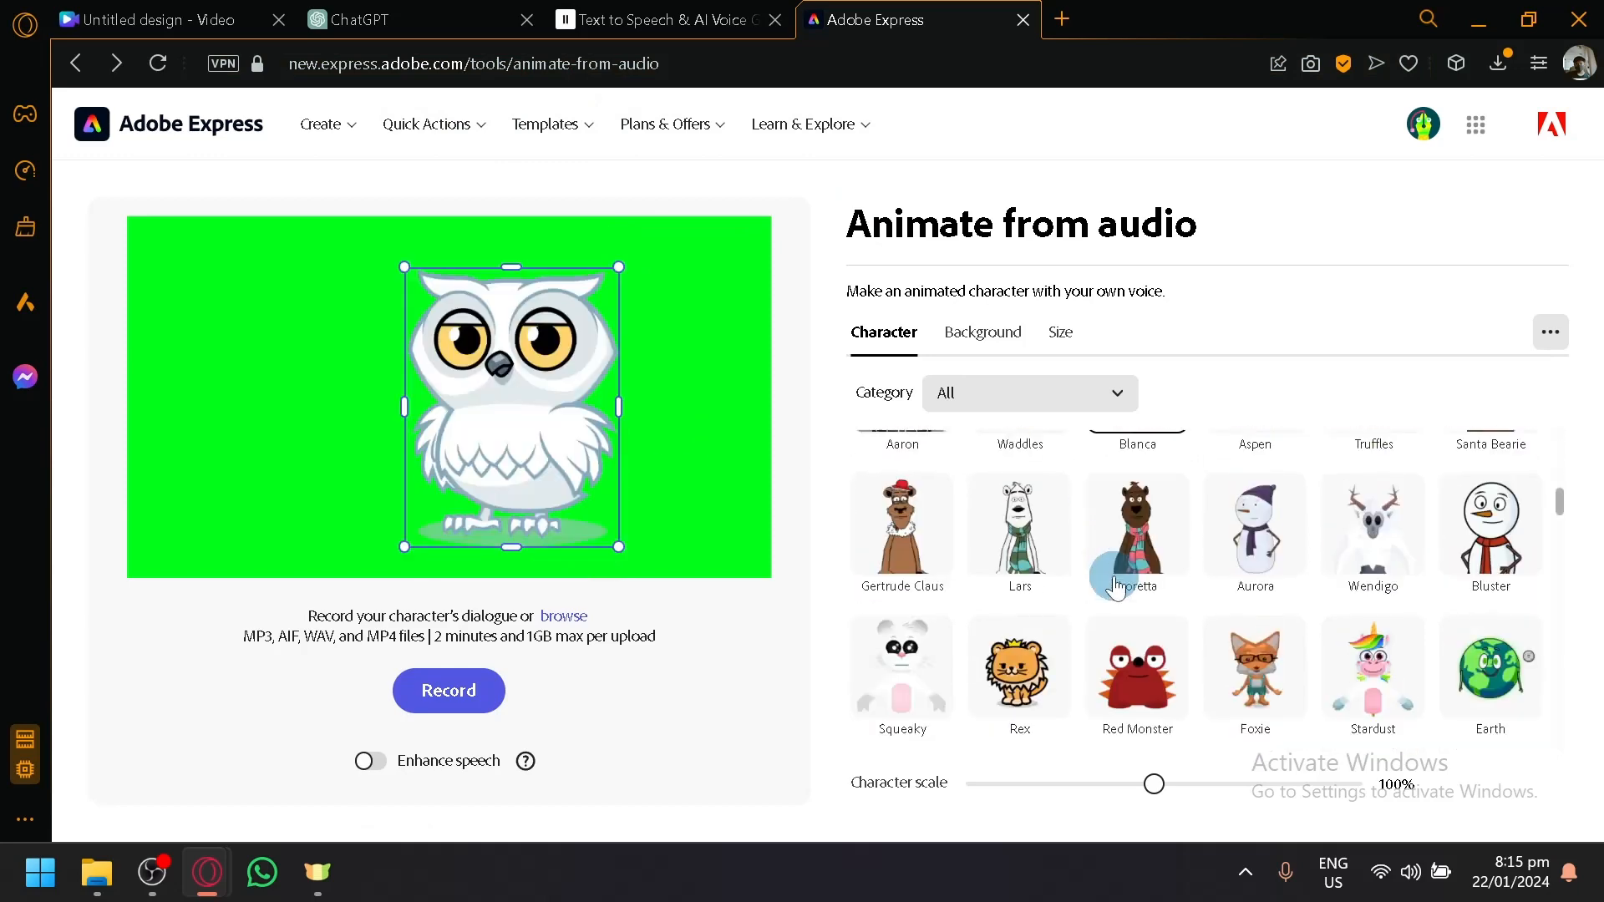
left_click(1111, 566)
scroll(1123, 556, "down", 3)
left_click(1129, 598)
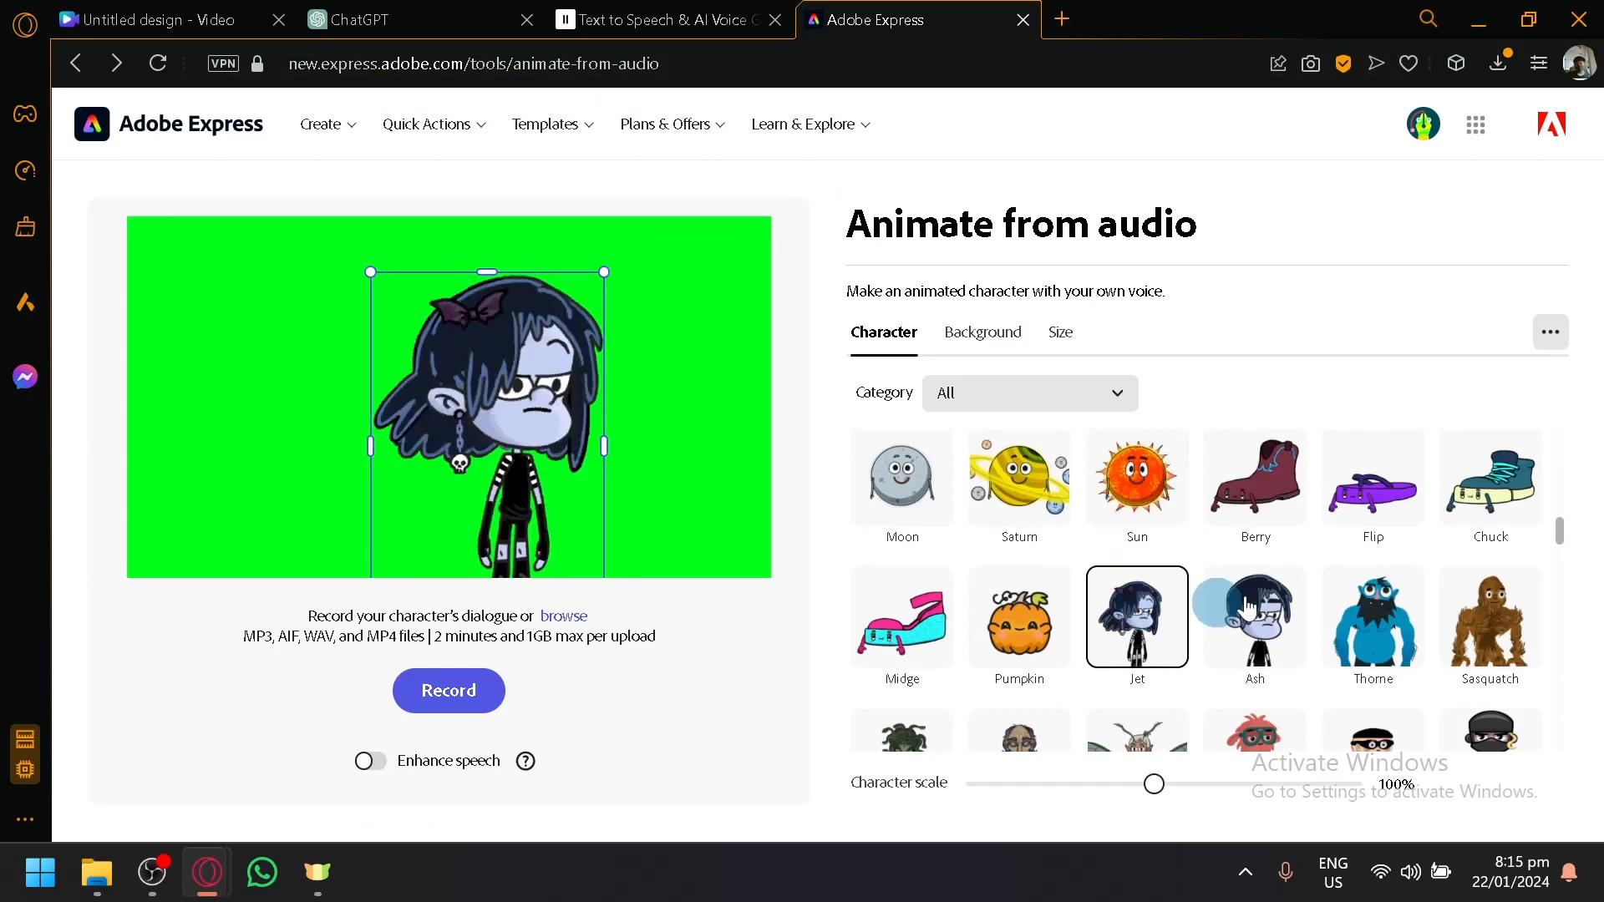
left_click(1217, 623)
left_click(1133, 634)
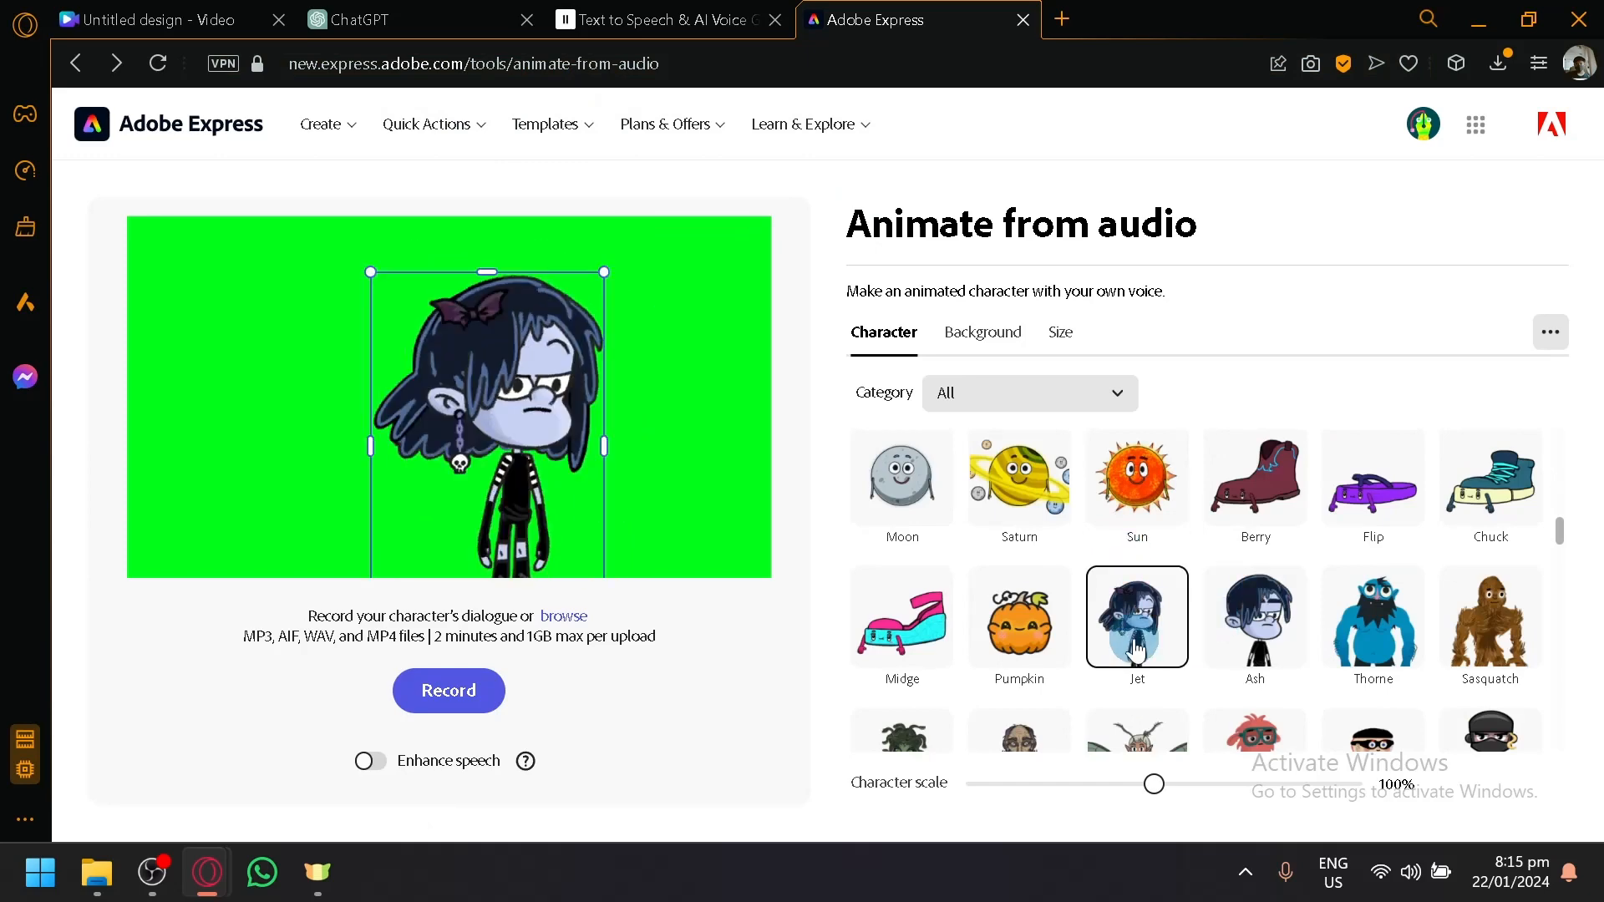
- Browse further through the character gallery and preview the Sticky character on the green background
left_click(727, 17)
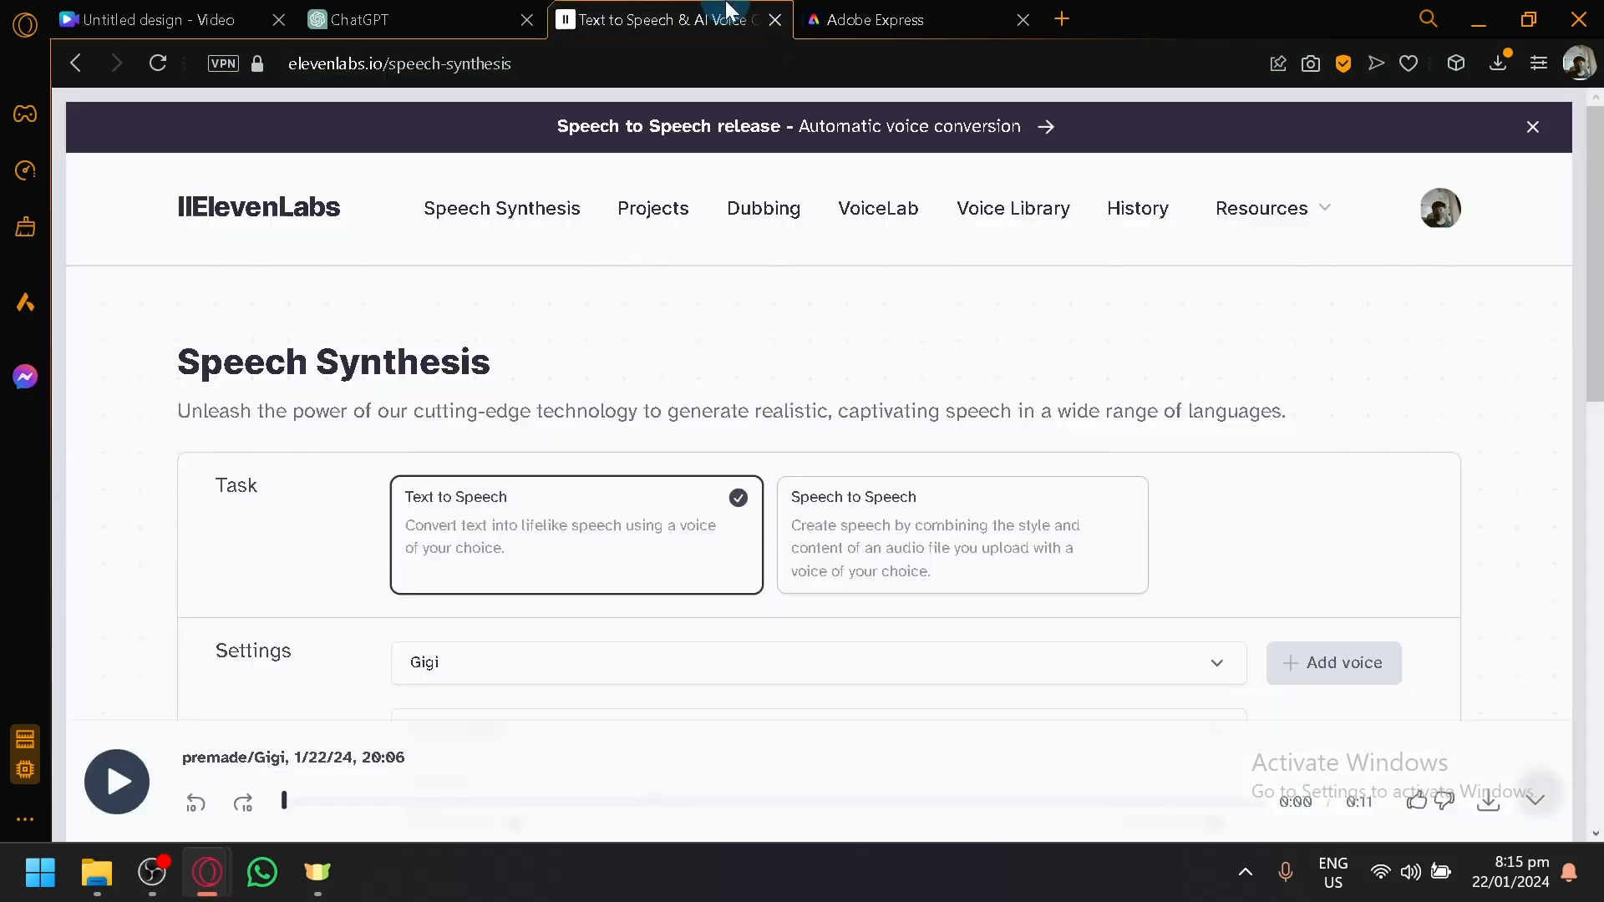
left_click(831, 18)
scroll(986, 690, "down", 2)
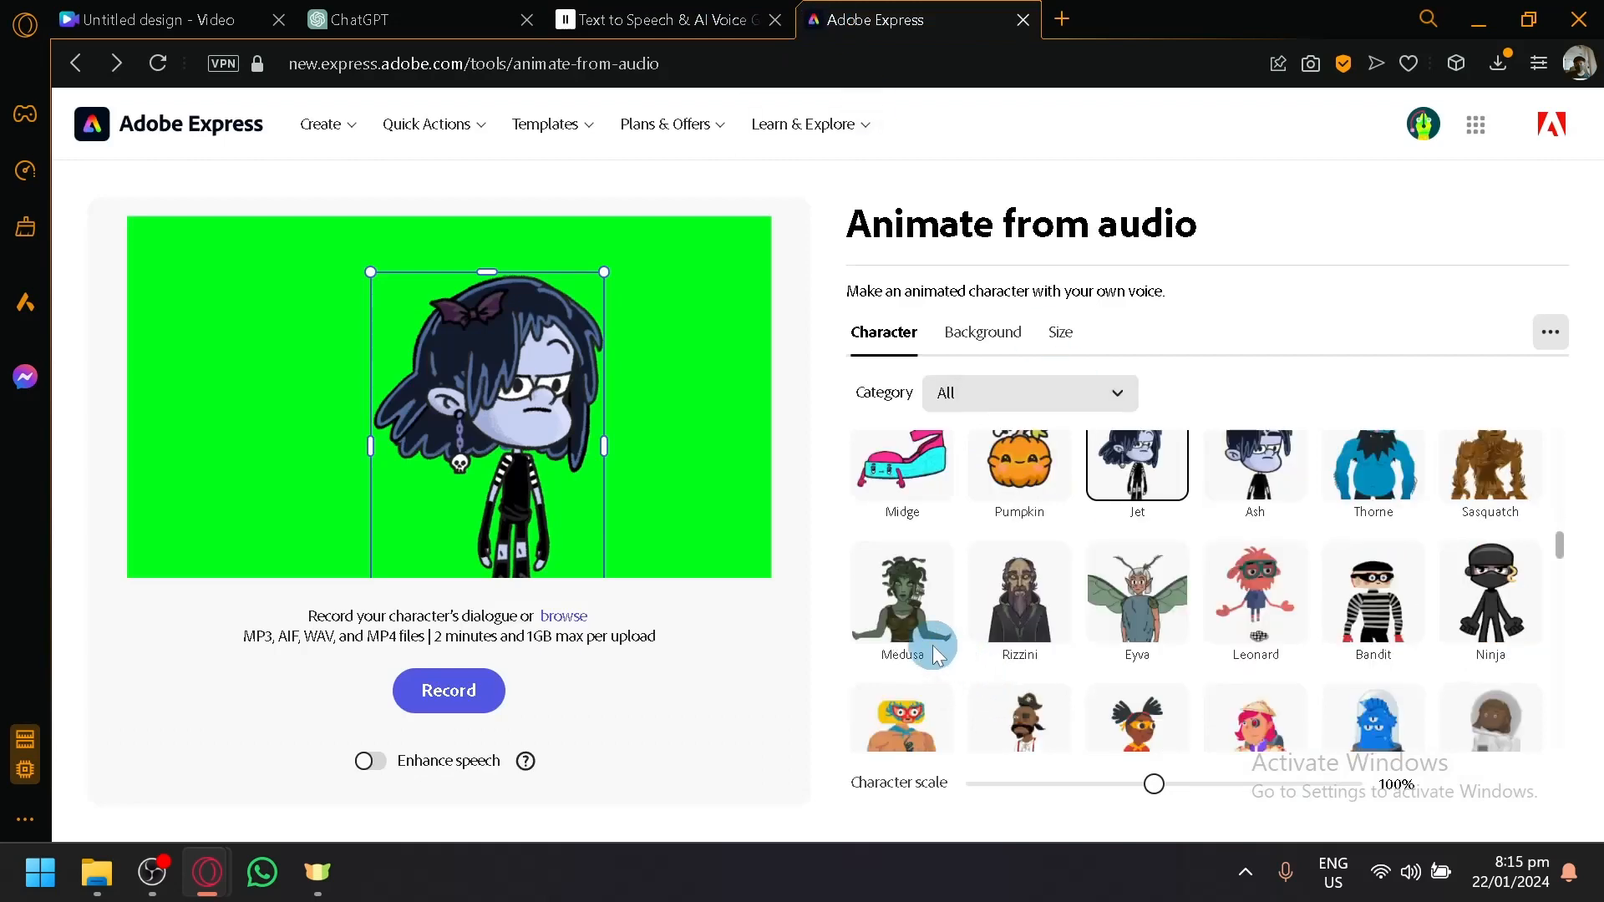
scroll(1294, 618, "down", 2)
scroll(1136, 593, "down", 2)
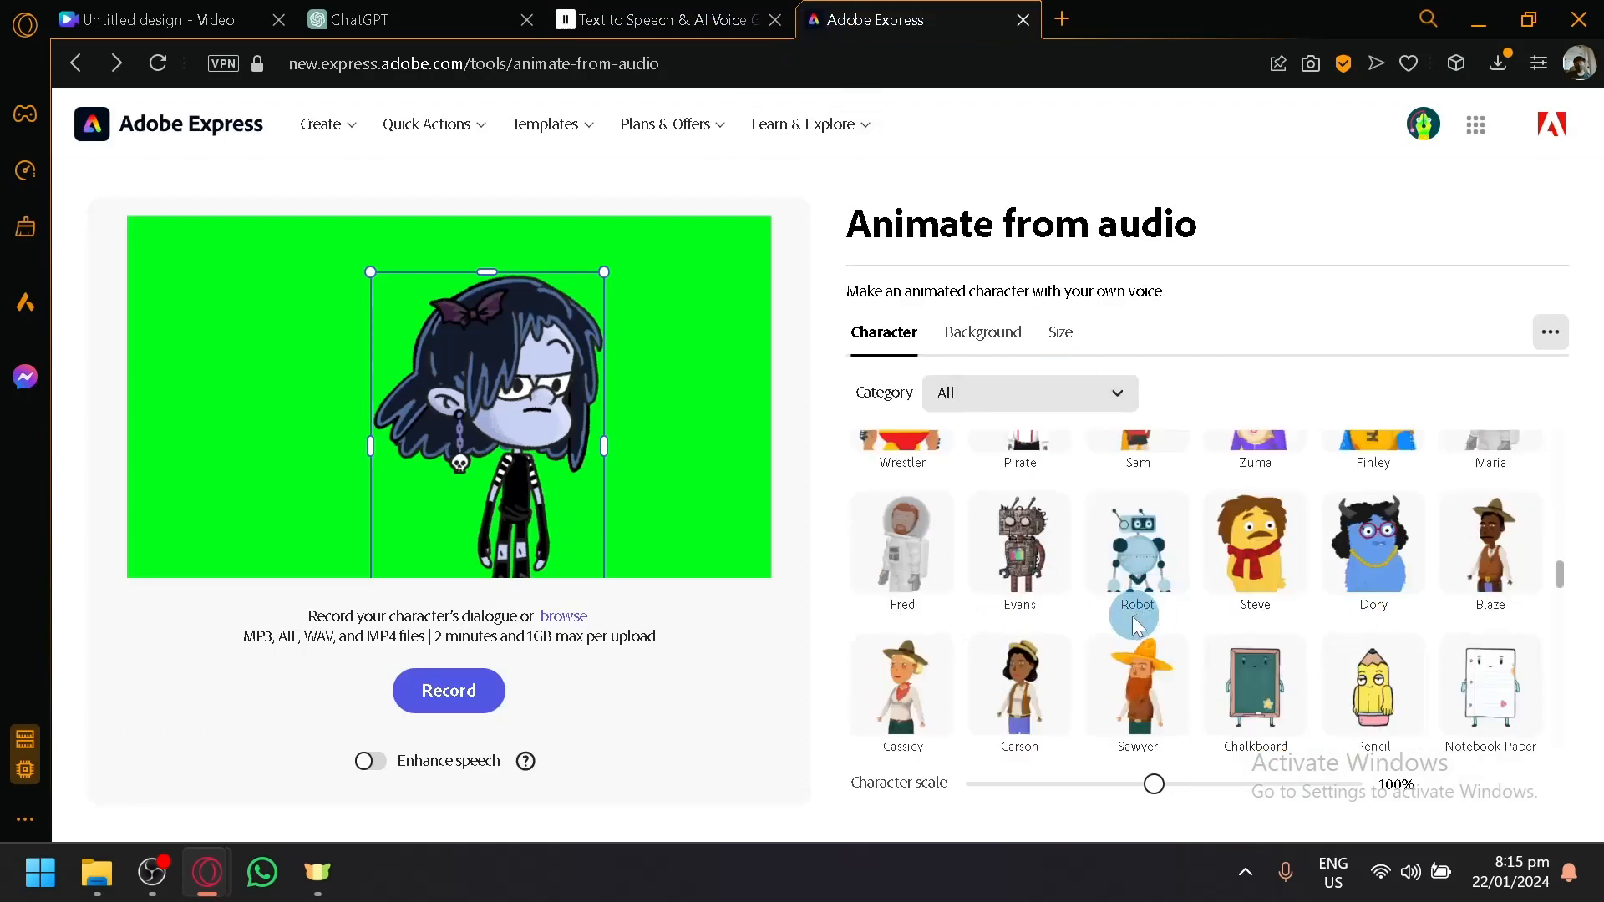
scroll(1086, 680, "down", 2)
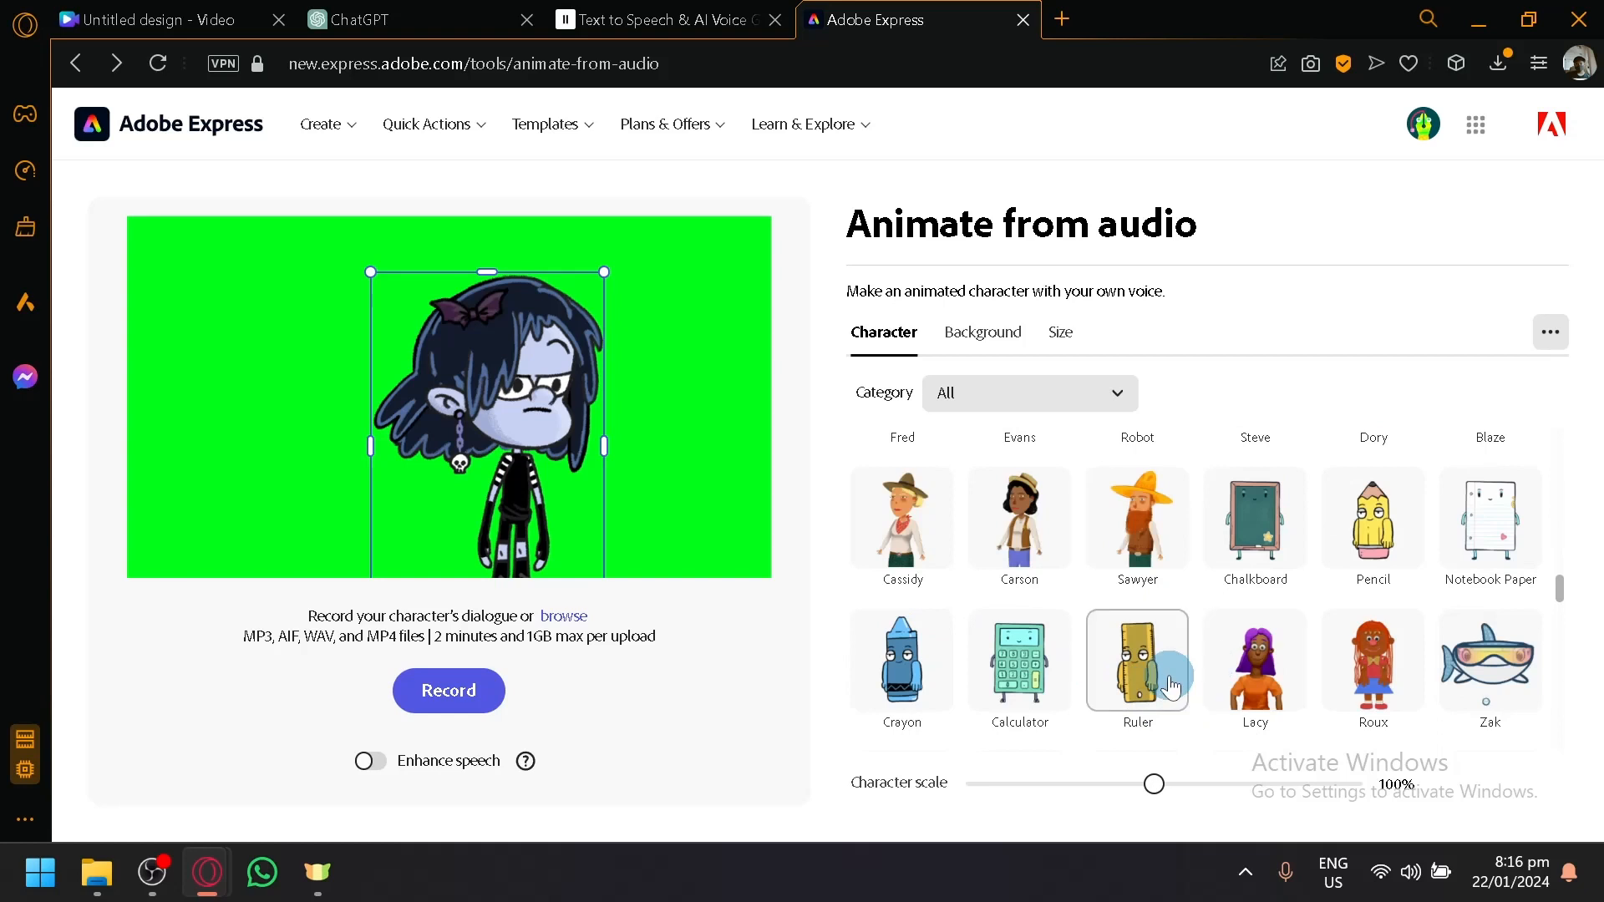
scroll(1203, 652, "down", 2)
left_click(1378, 622)
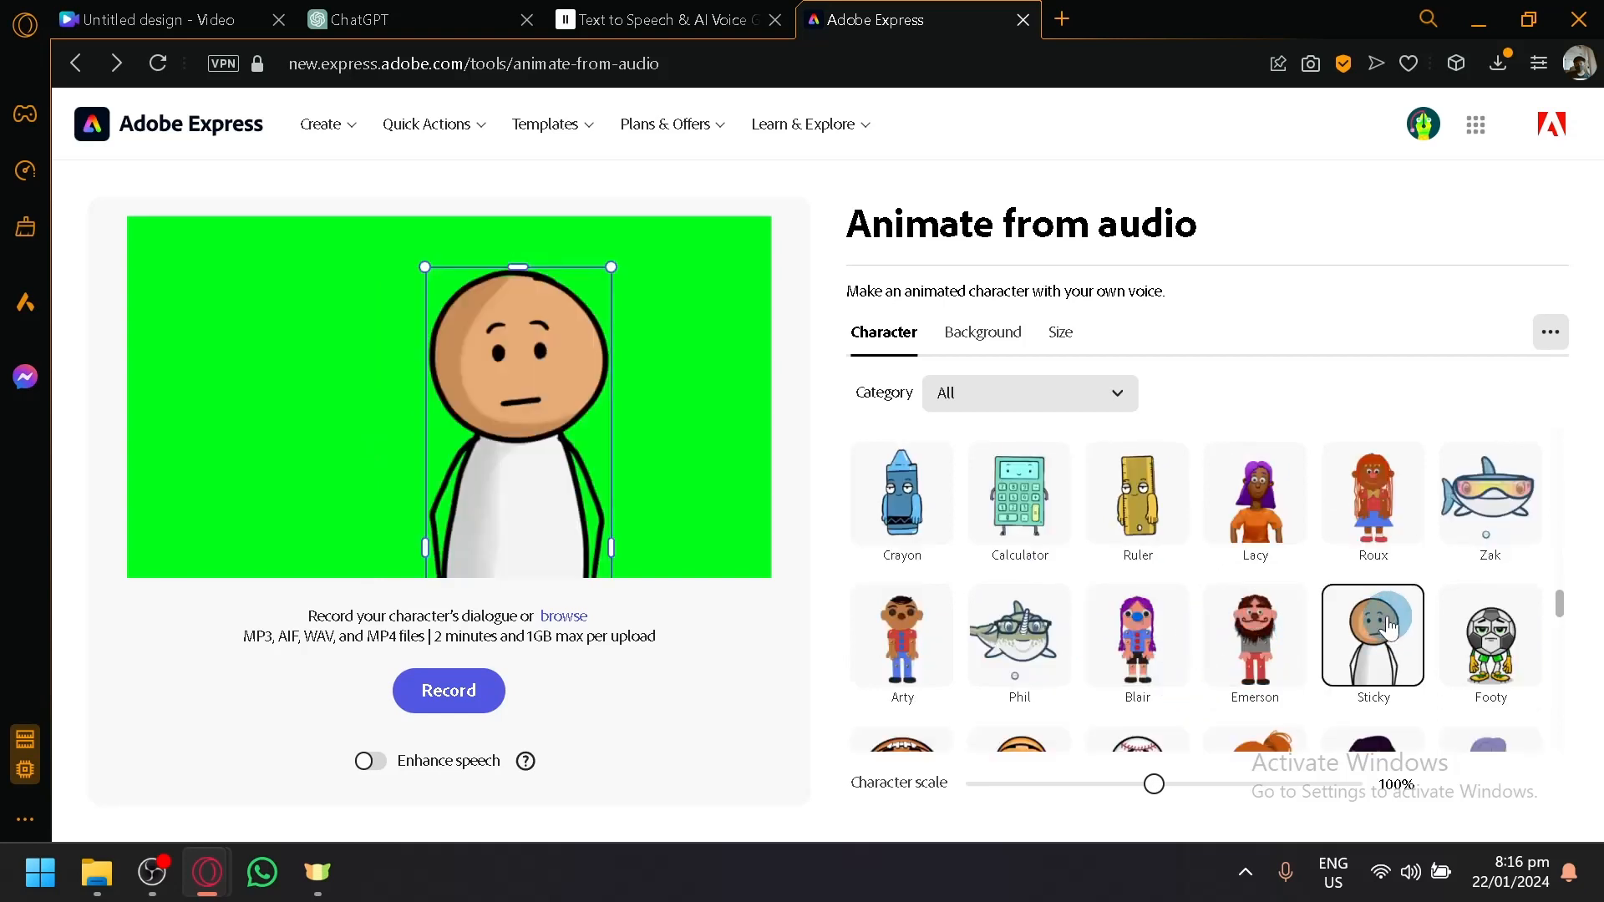
- Preview the Love, Fire and Smiley emoji characters from the gallery
scroll(1378, 618, "down", 2)
scroll(1169, 585, "down", 3)
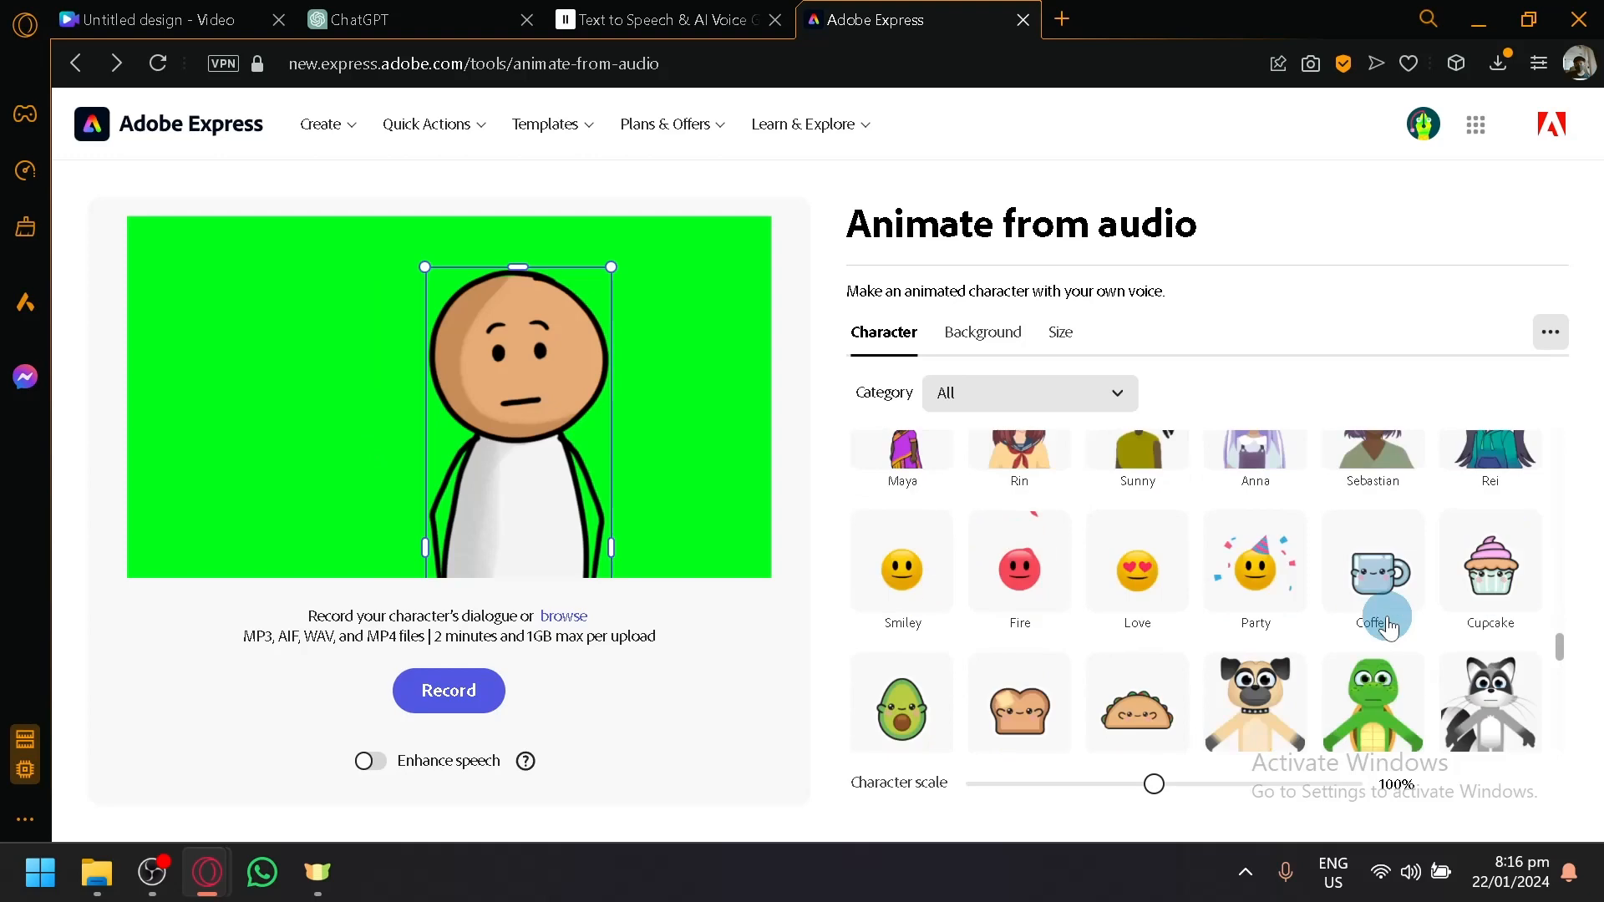
left_click(1115, 568)
left_click(1018, 564)
left_click(887, 570)
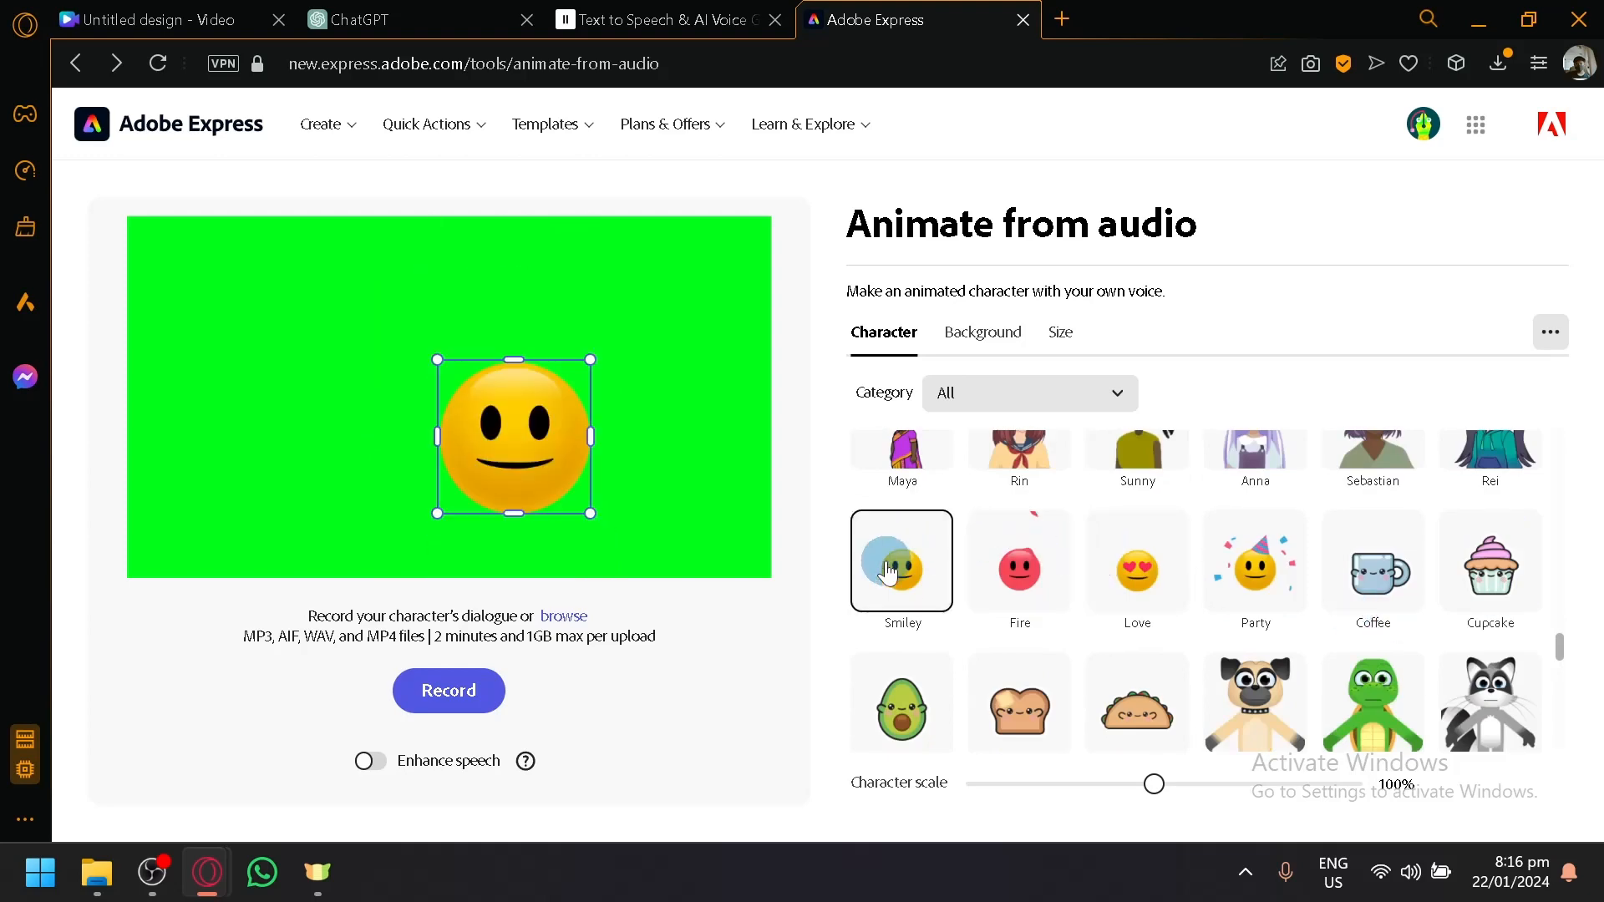
- Look through the gallery down to its last characters and close the Adobe Express page
scroll(1085, 634, "down", 10)
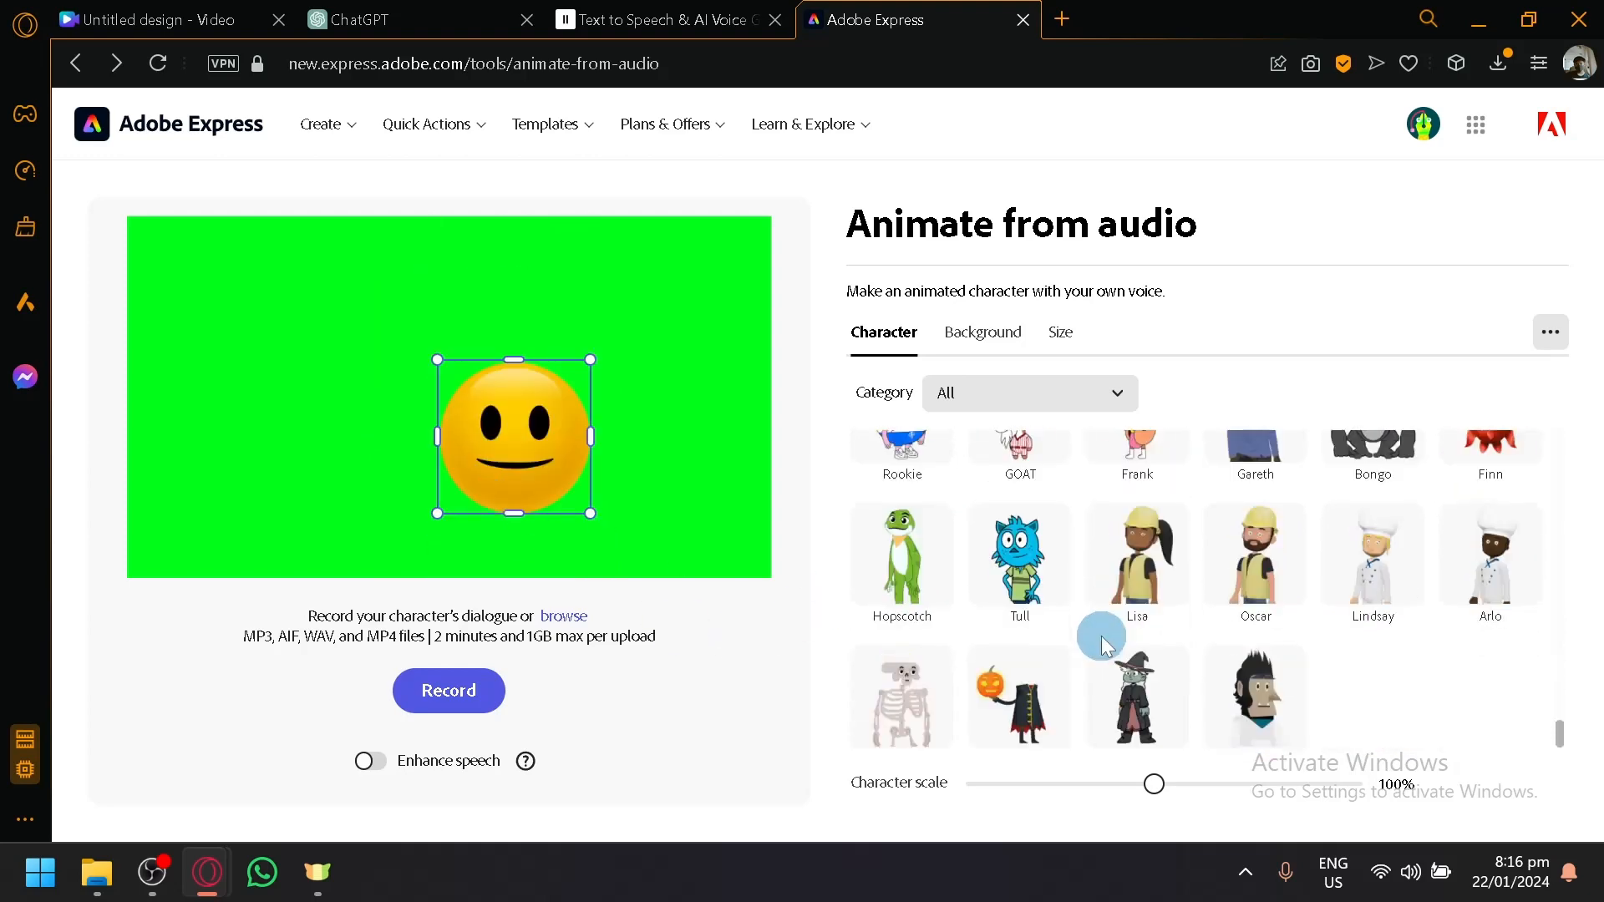
scroll(1023, 668, "down", 1)
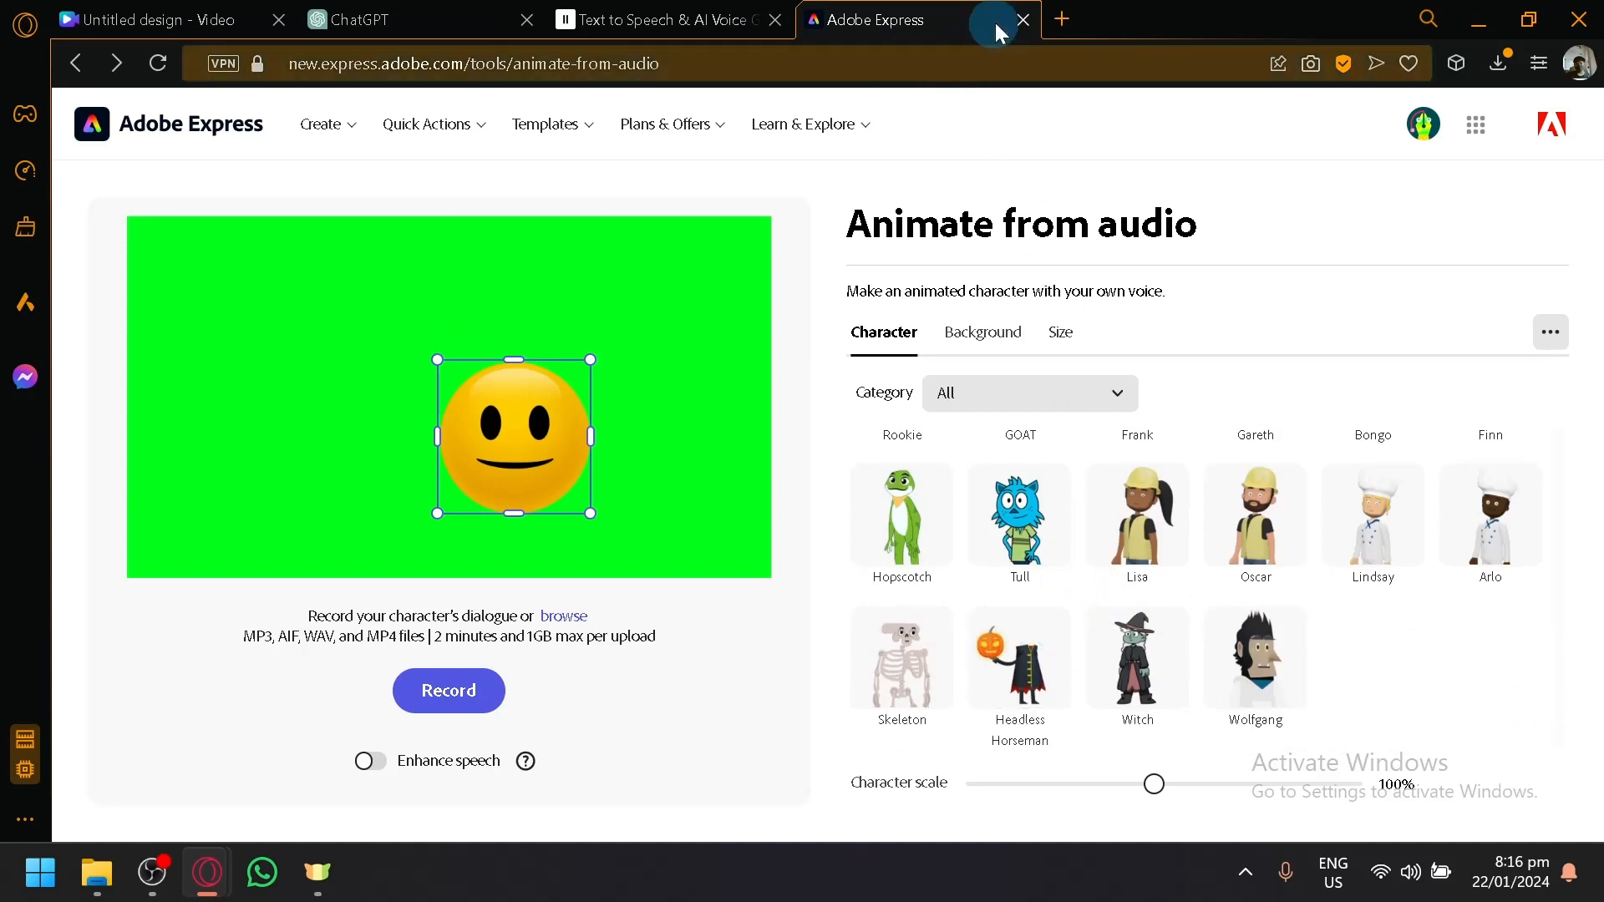
left_click(1023, 20)
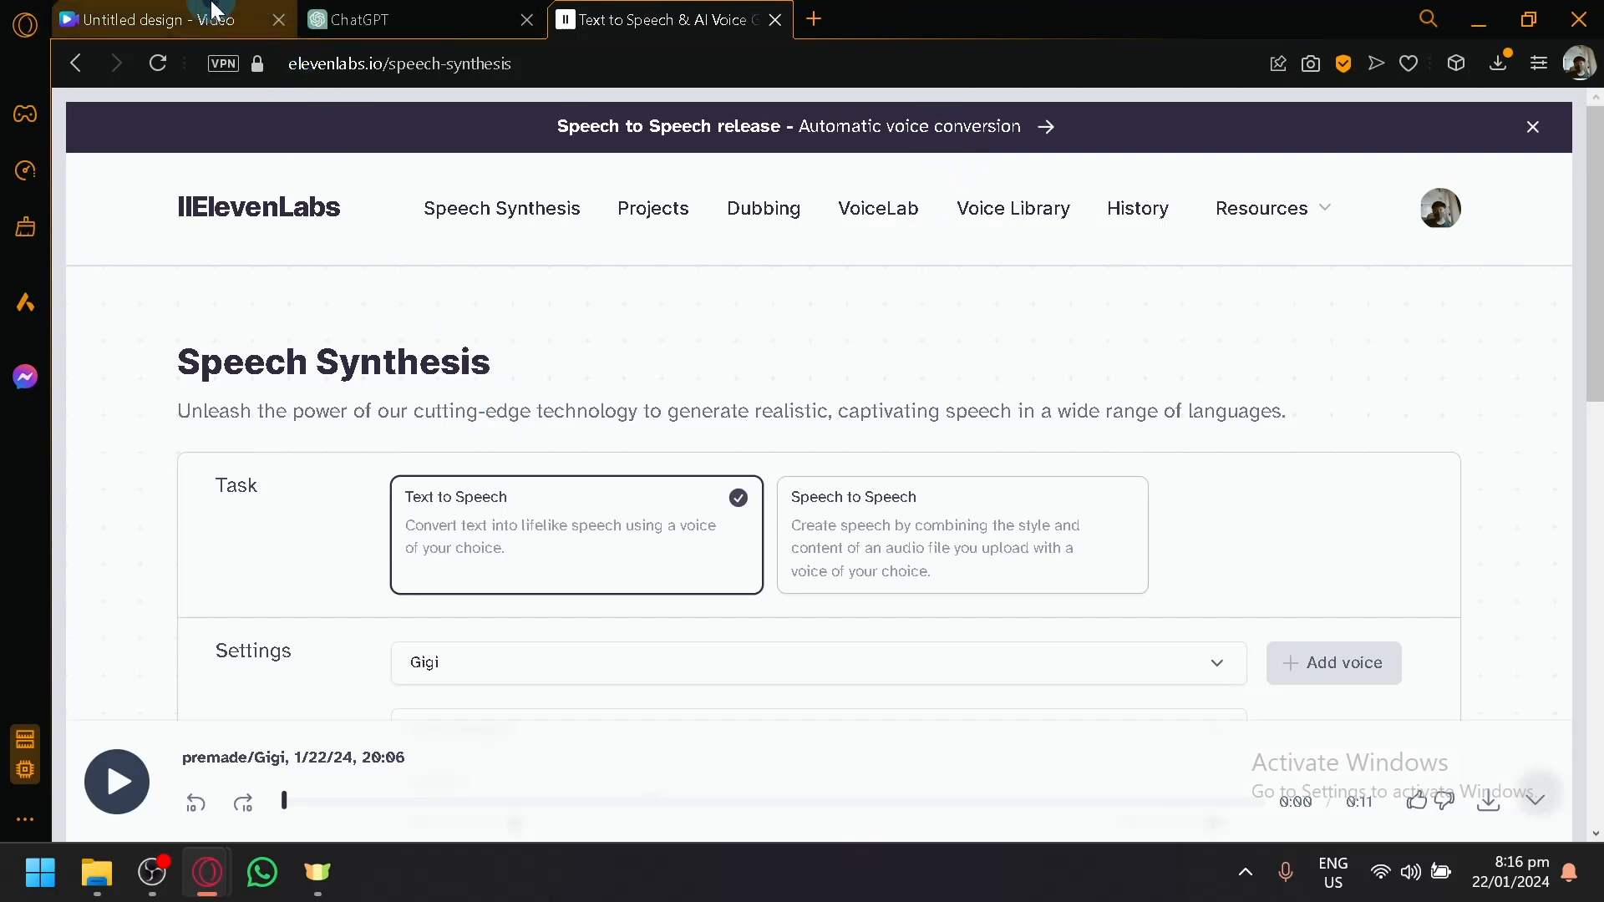
- Switch to the untitled Canva video design and open its stock video library
left_click(209, 17)
right_click(170, 129)
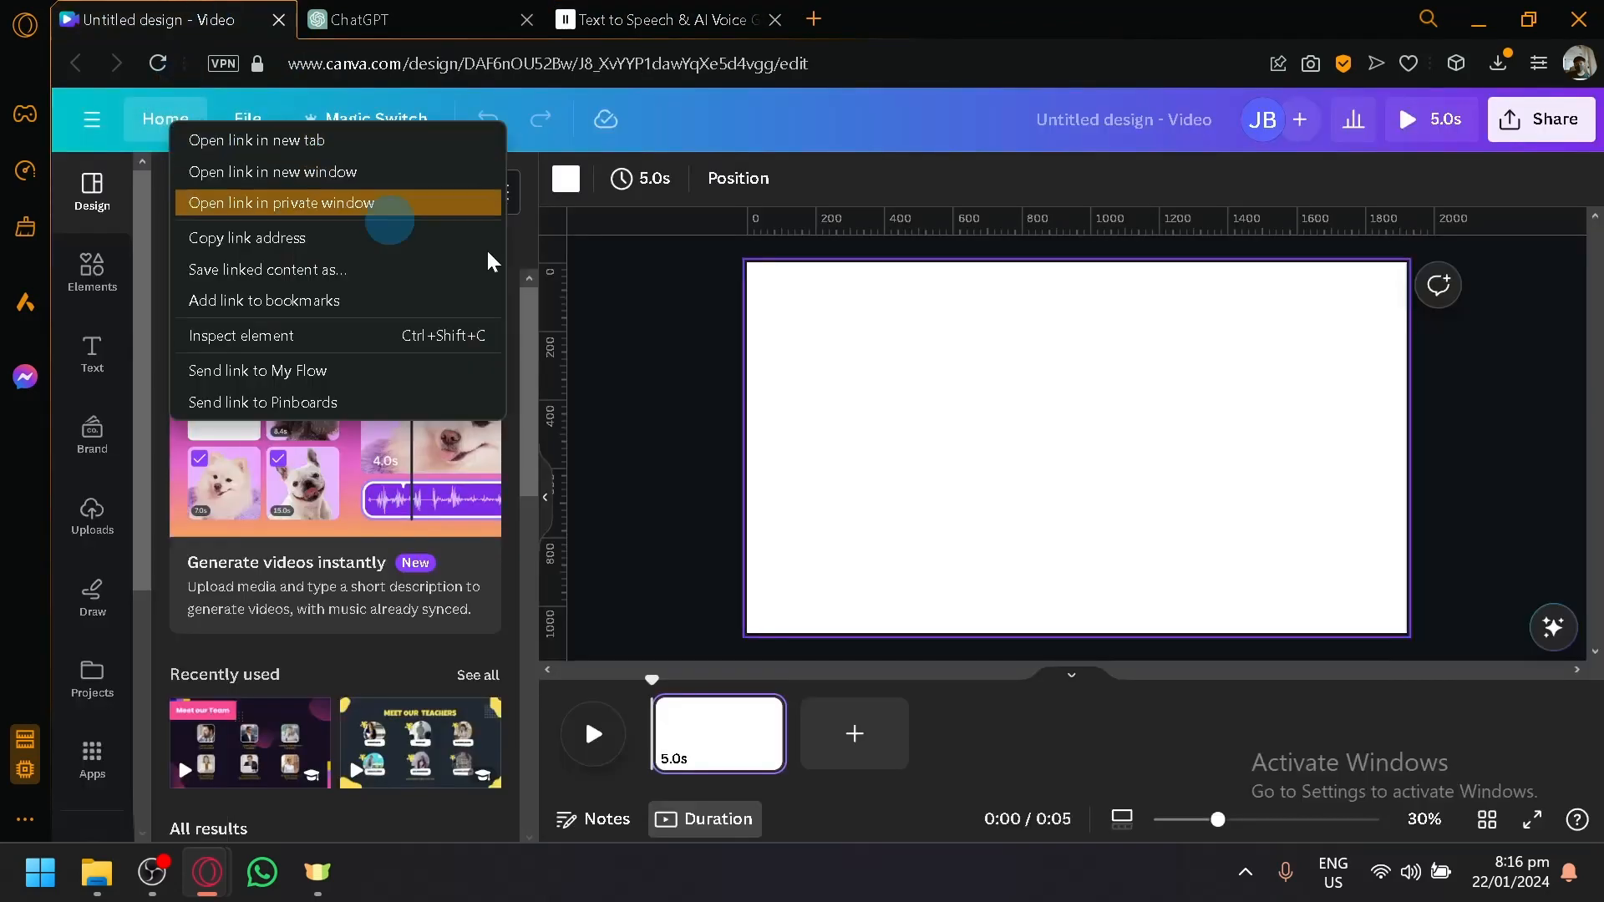
left_click(699, 418)
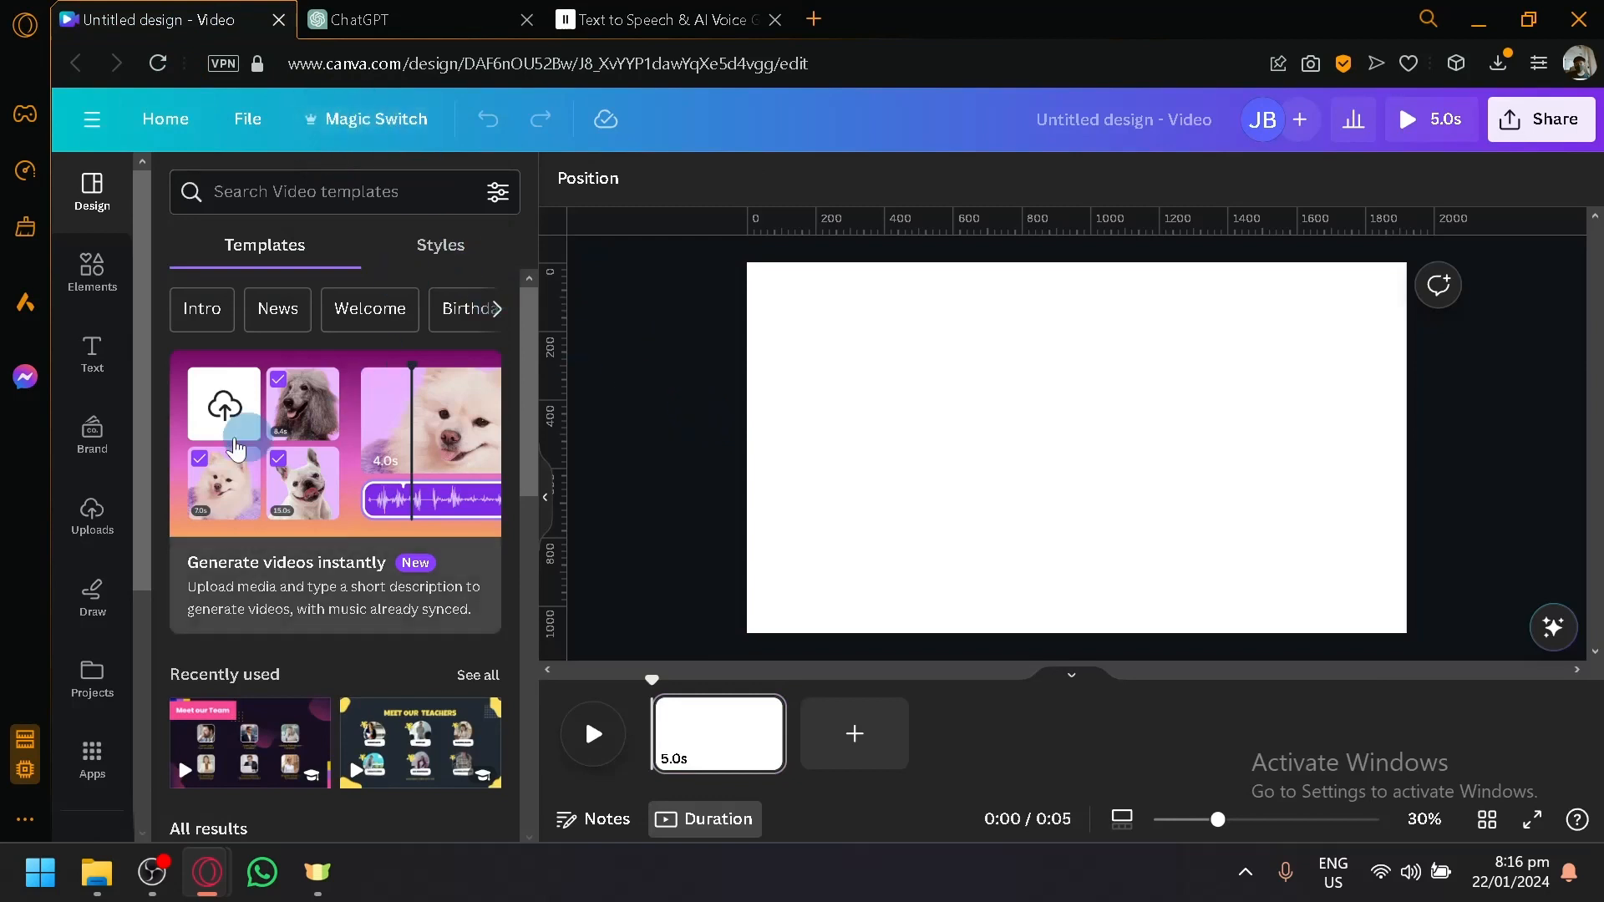
scroll(92, 401, "down", 4)
left_click(122, 586)
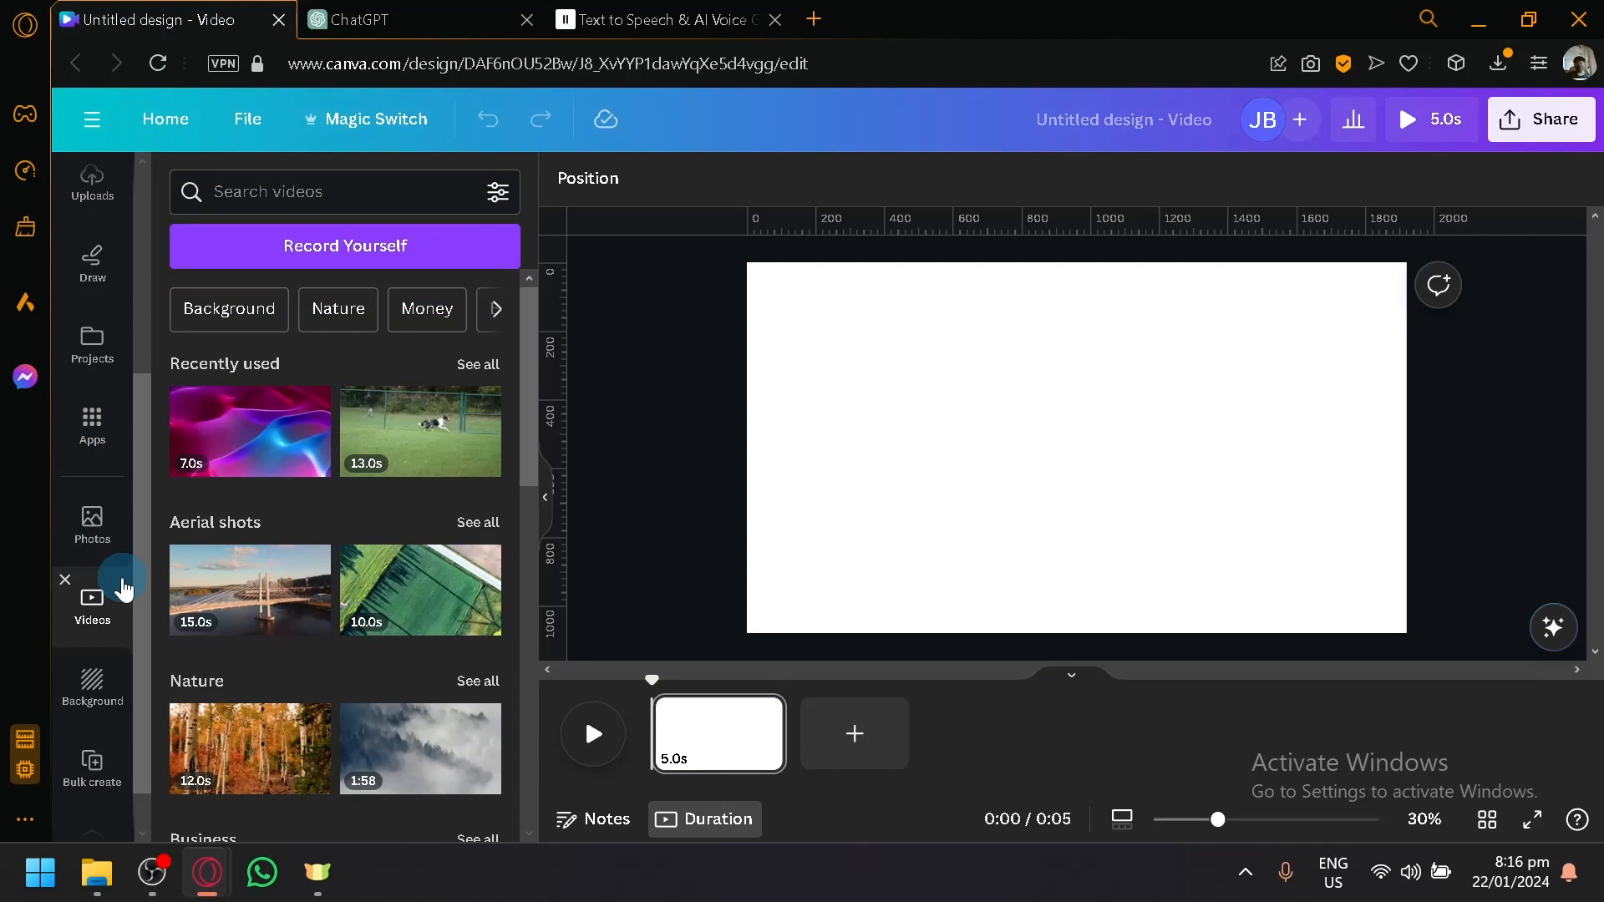
scroll(117, 576, "up", 4)
scroll(123, 492, "down", 5)
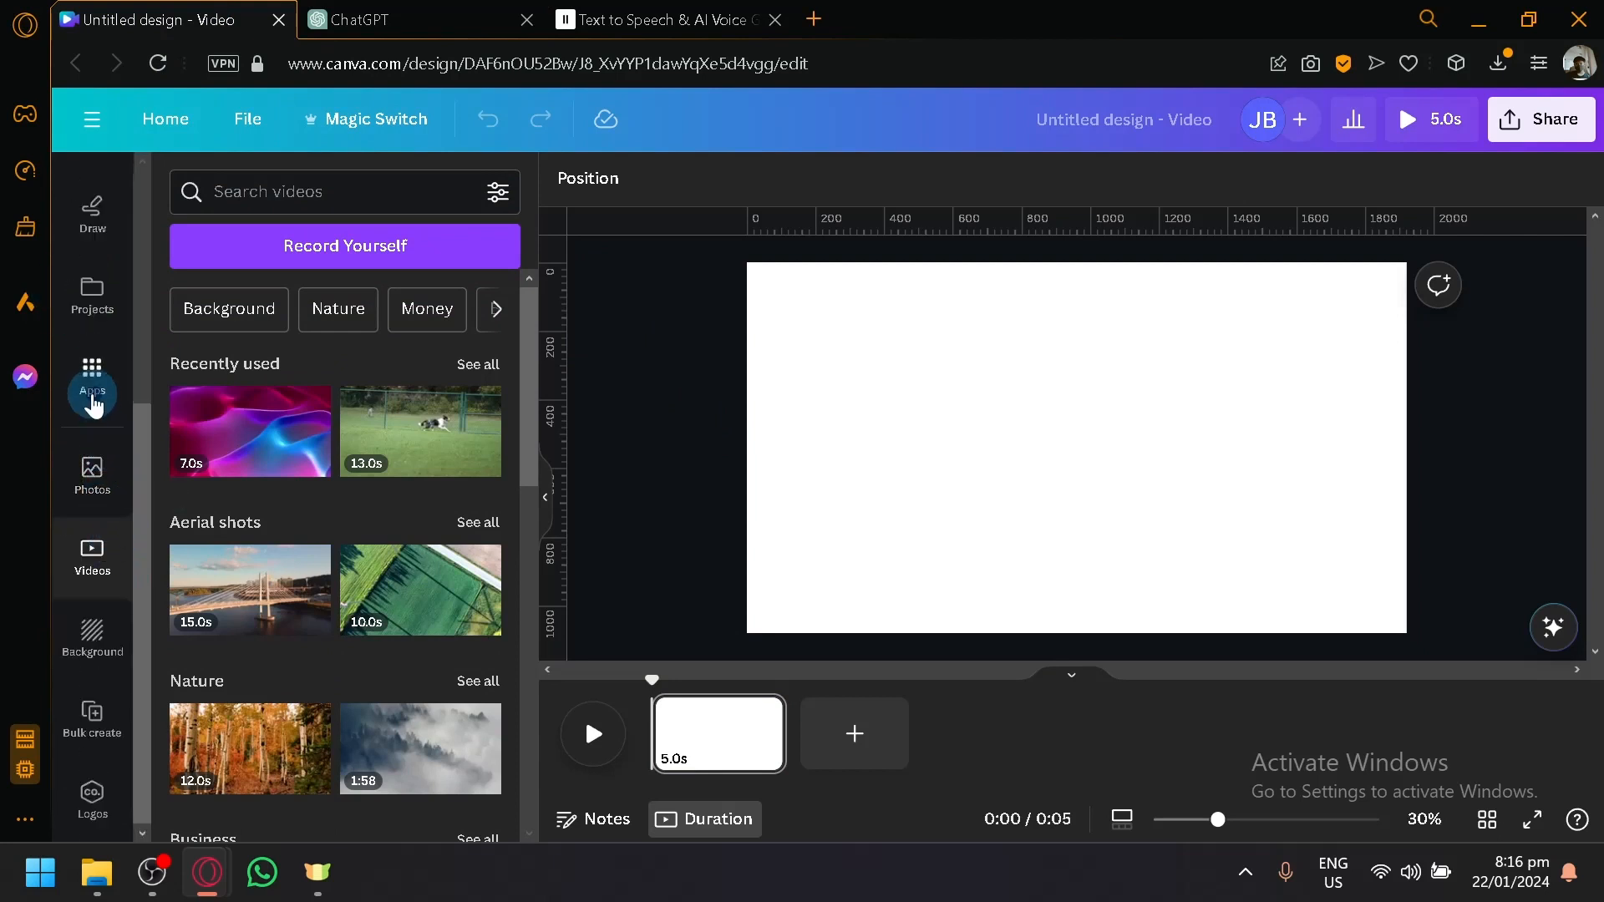
- Search the Canva apps for "ai video"
left_click(93, 405)
left_click(307, 248)
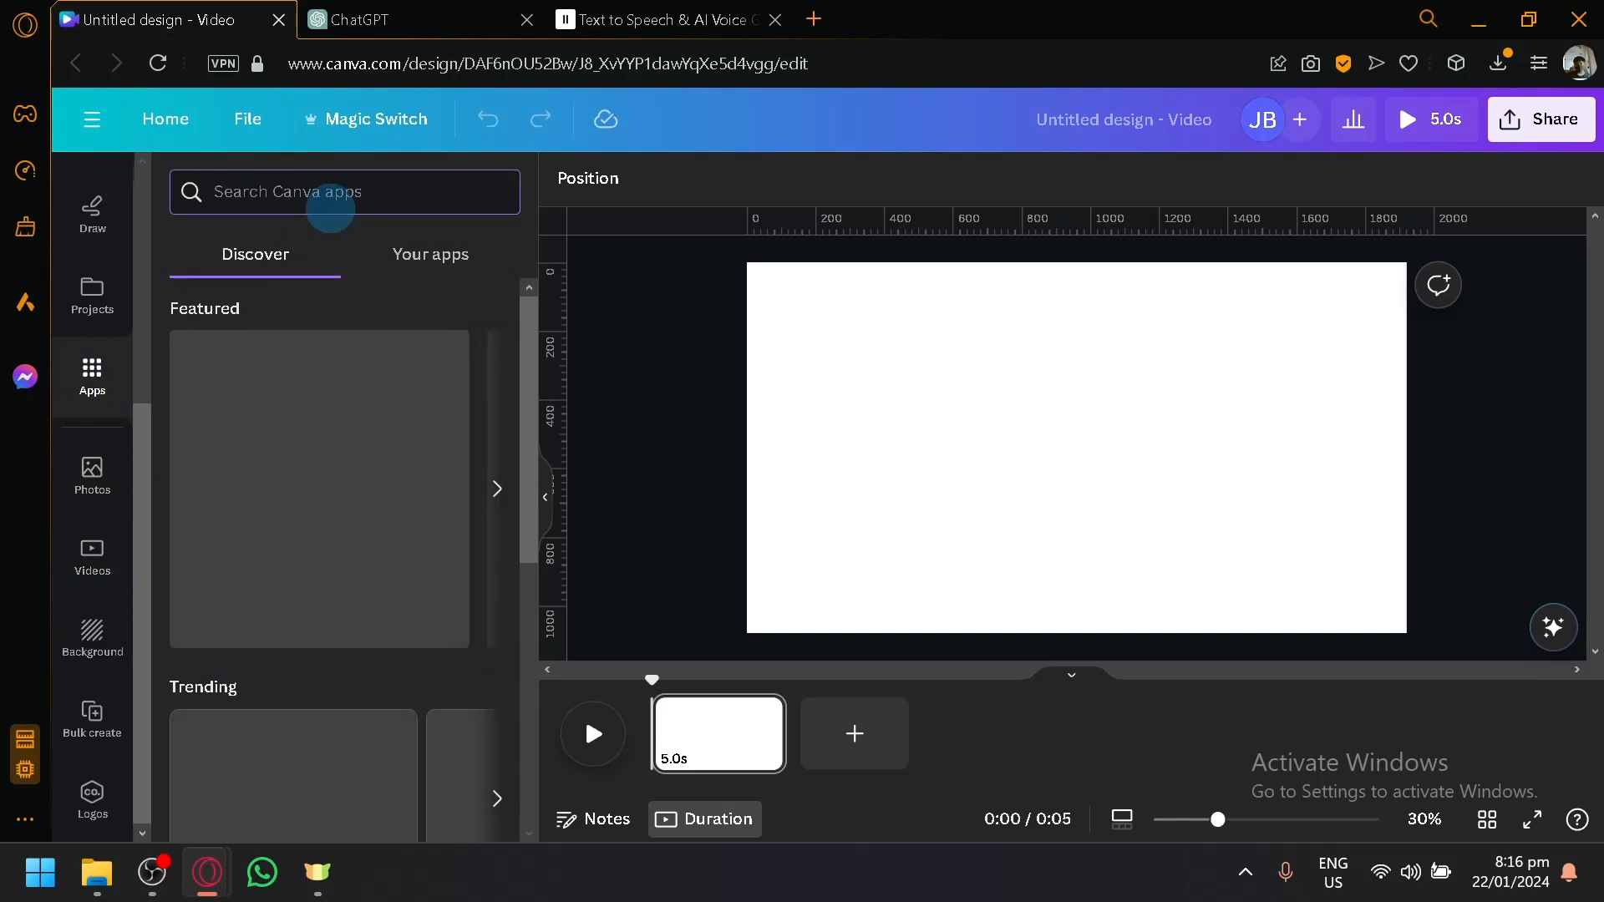
type("ai video")
key("Return")
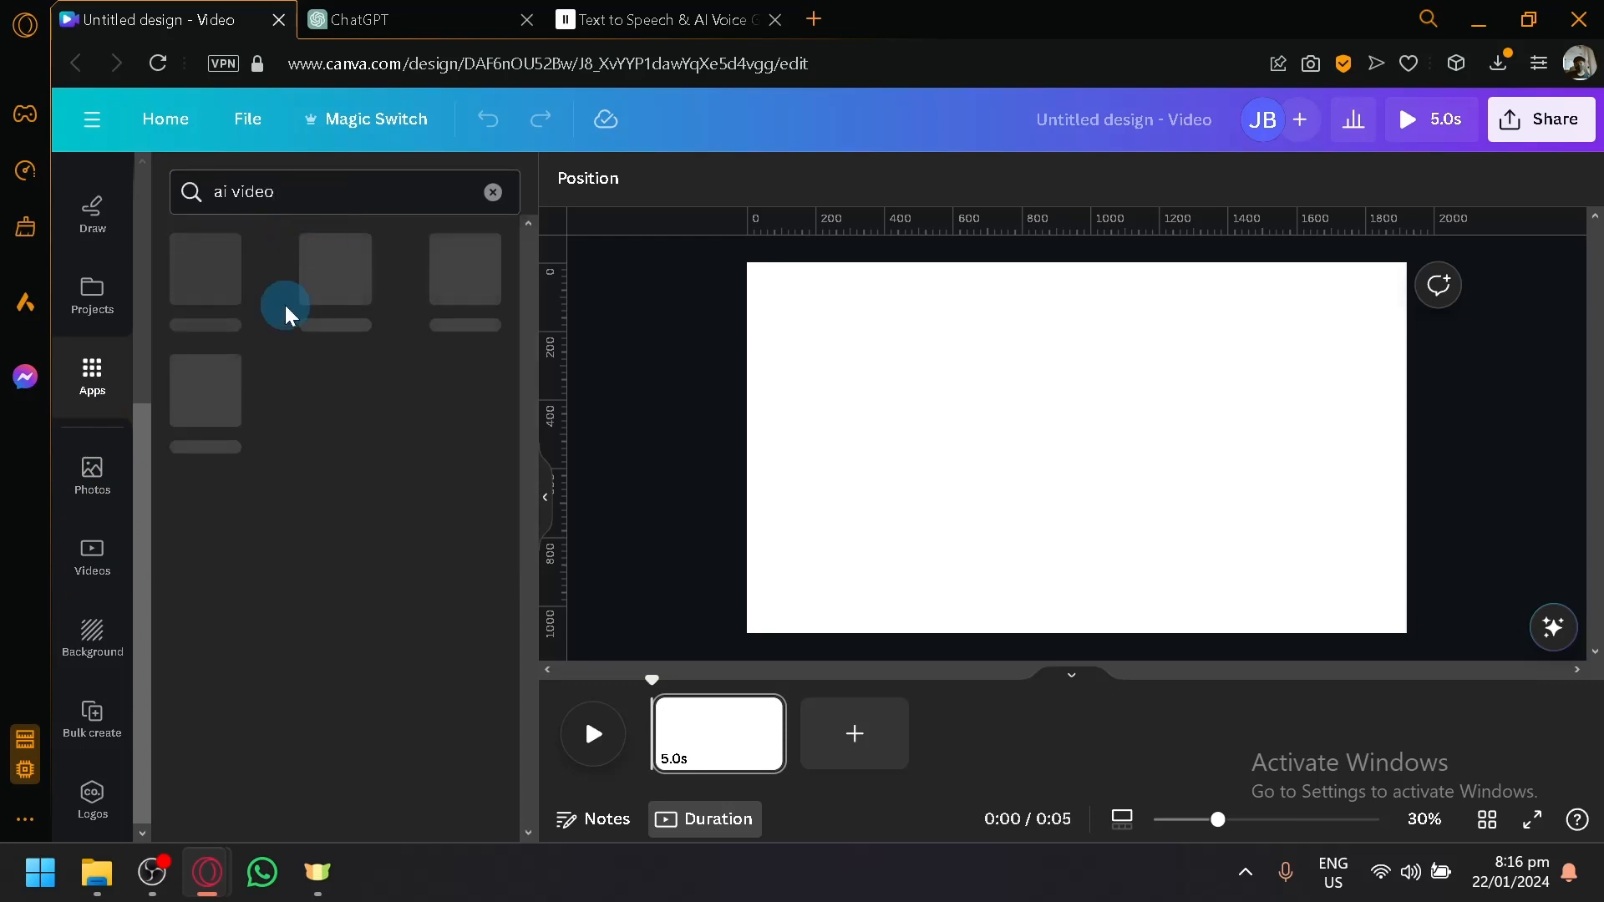
scroll(97, 418, "up", 5)
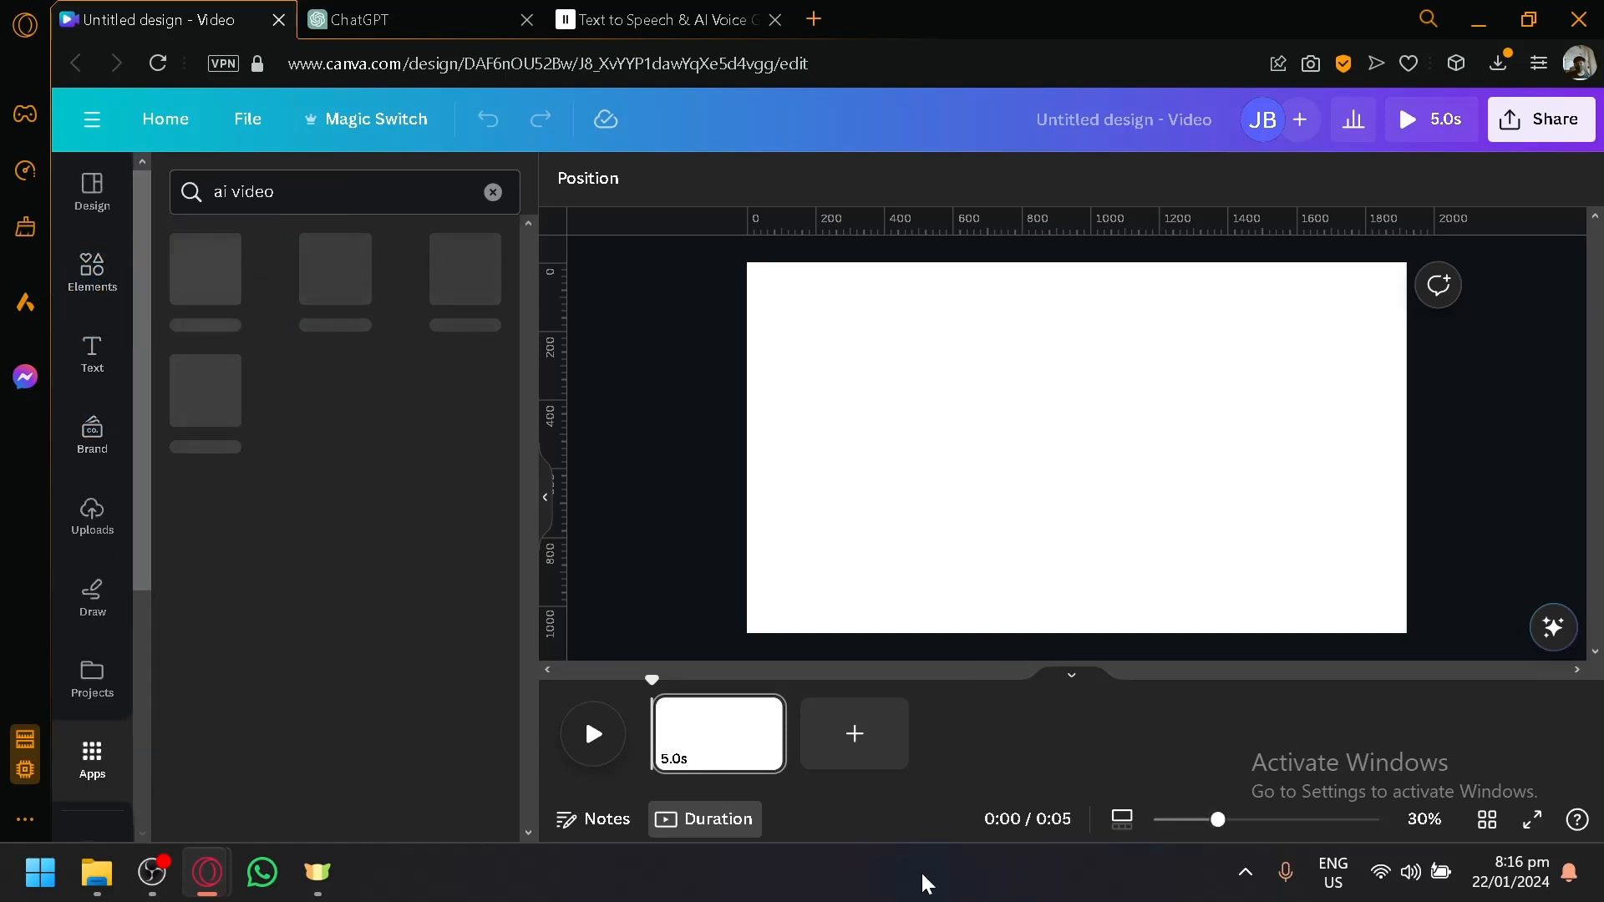
left_click(845, 735)
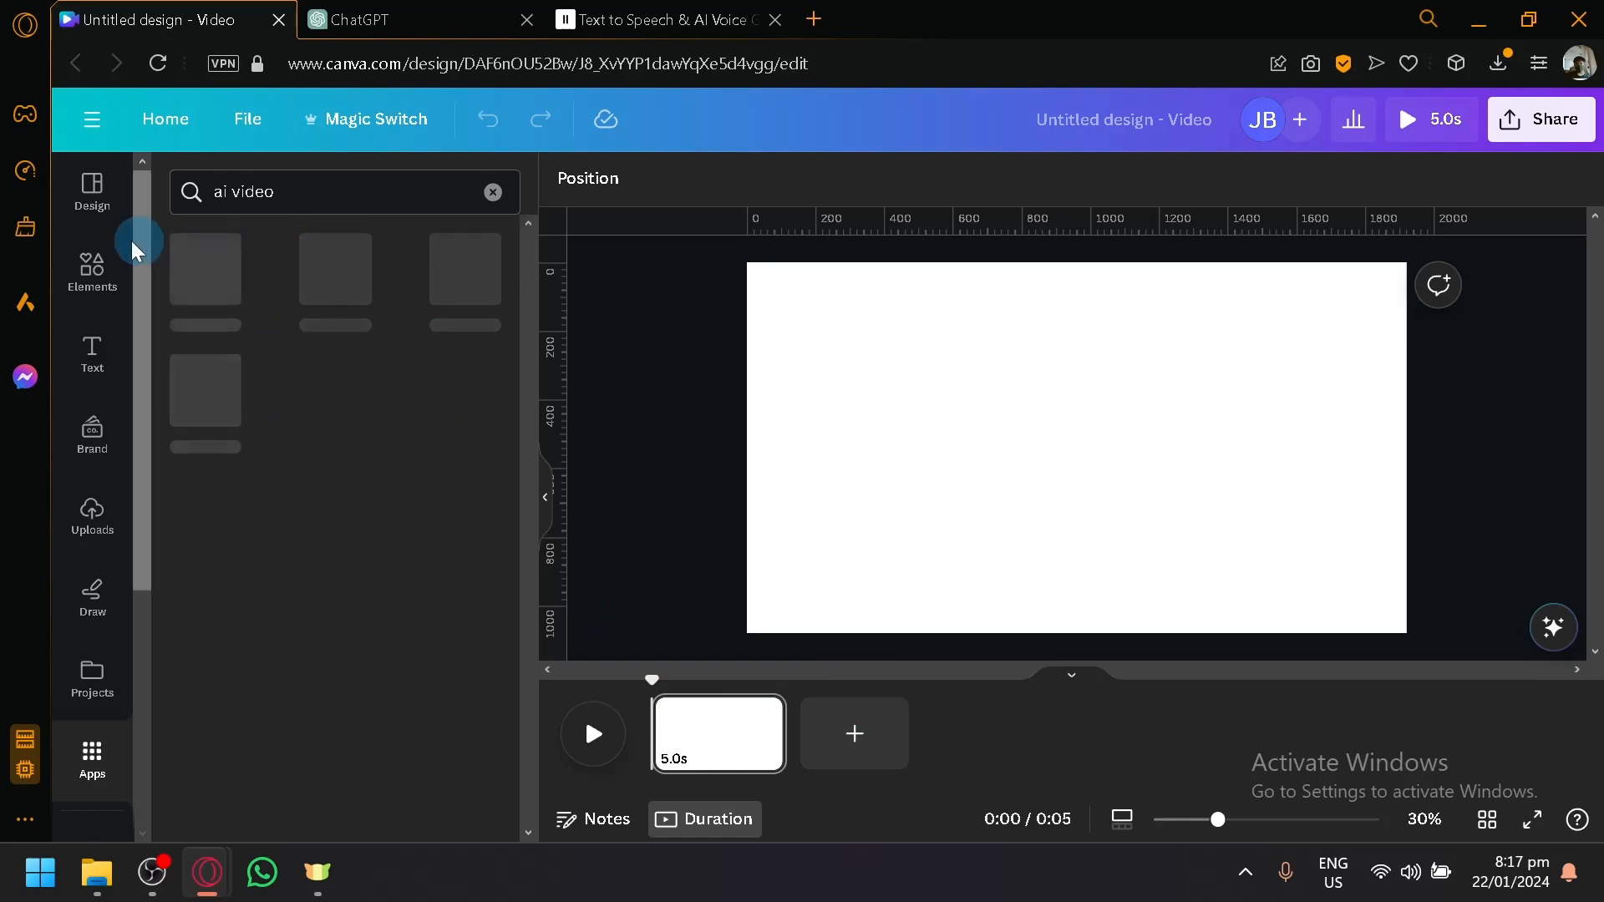
- Search the Canva elements for "pyramid" and restrict the search to videos
left_click(105, 266)
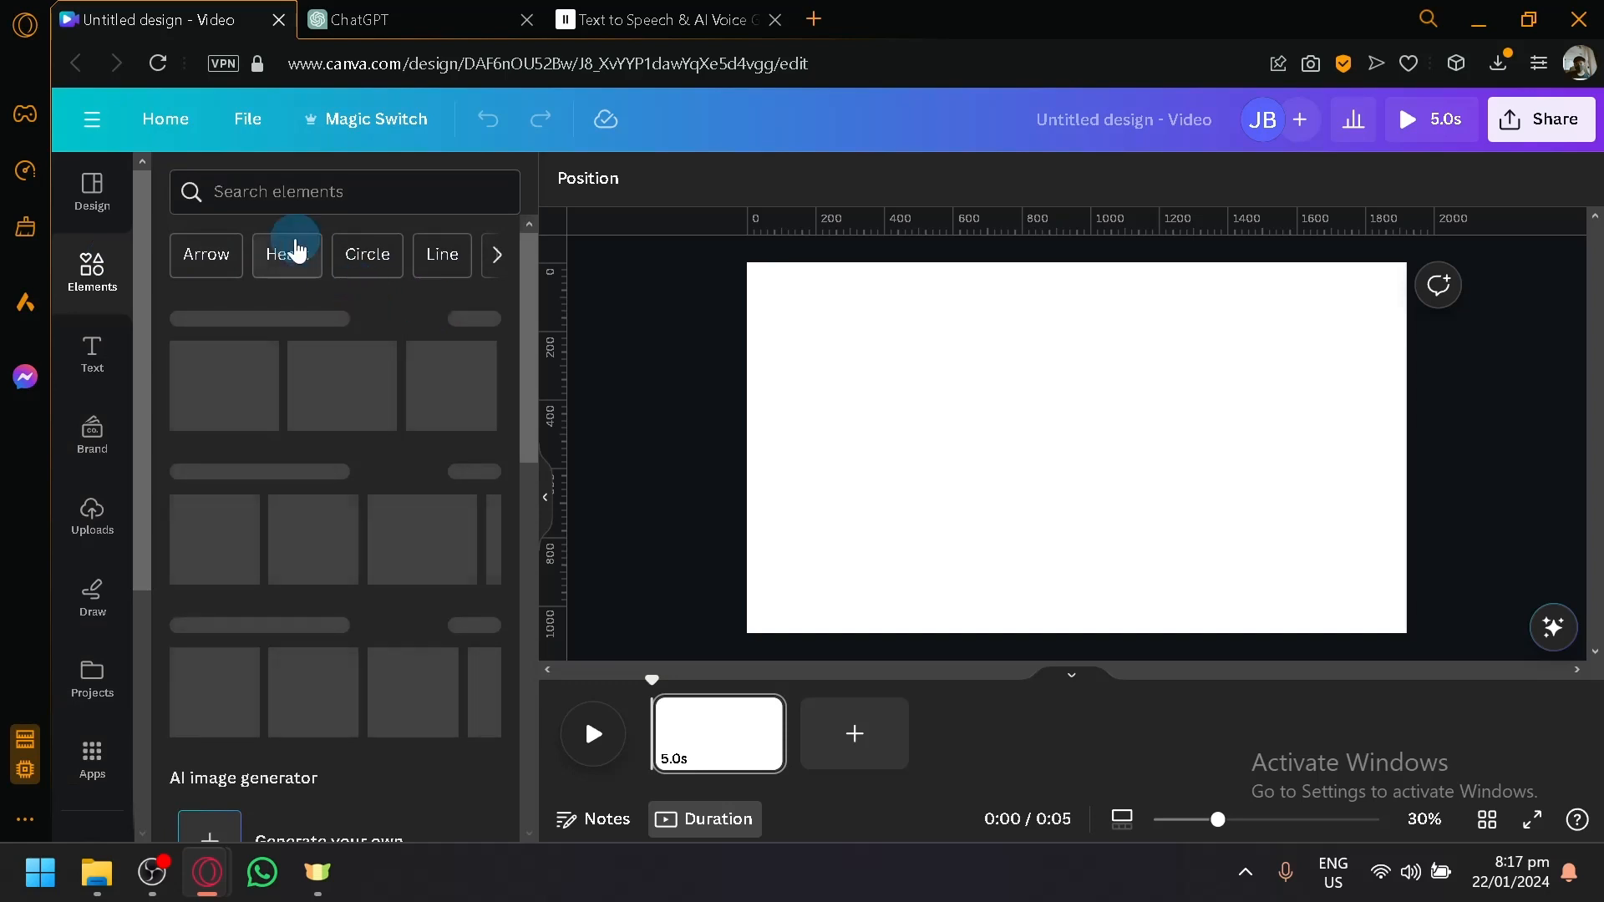
left_click(292, 200)
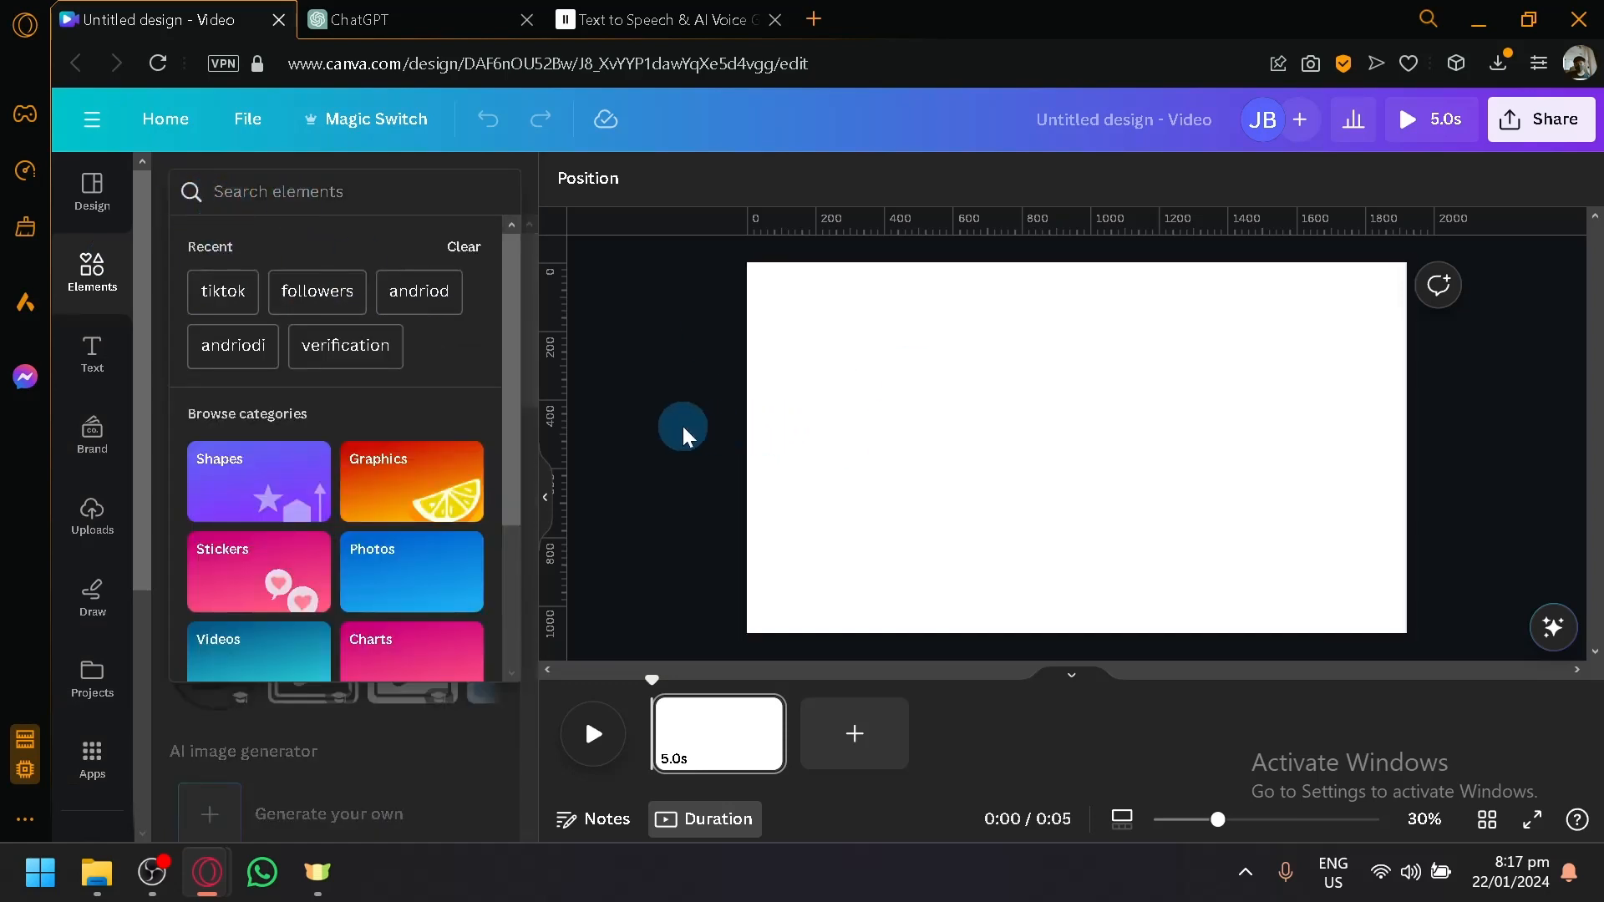
type("pyramid")
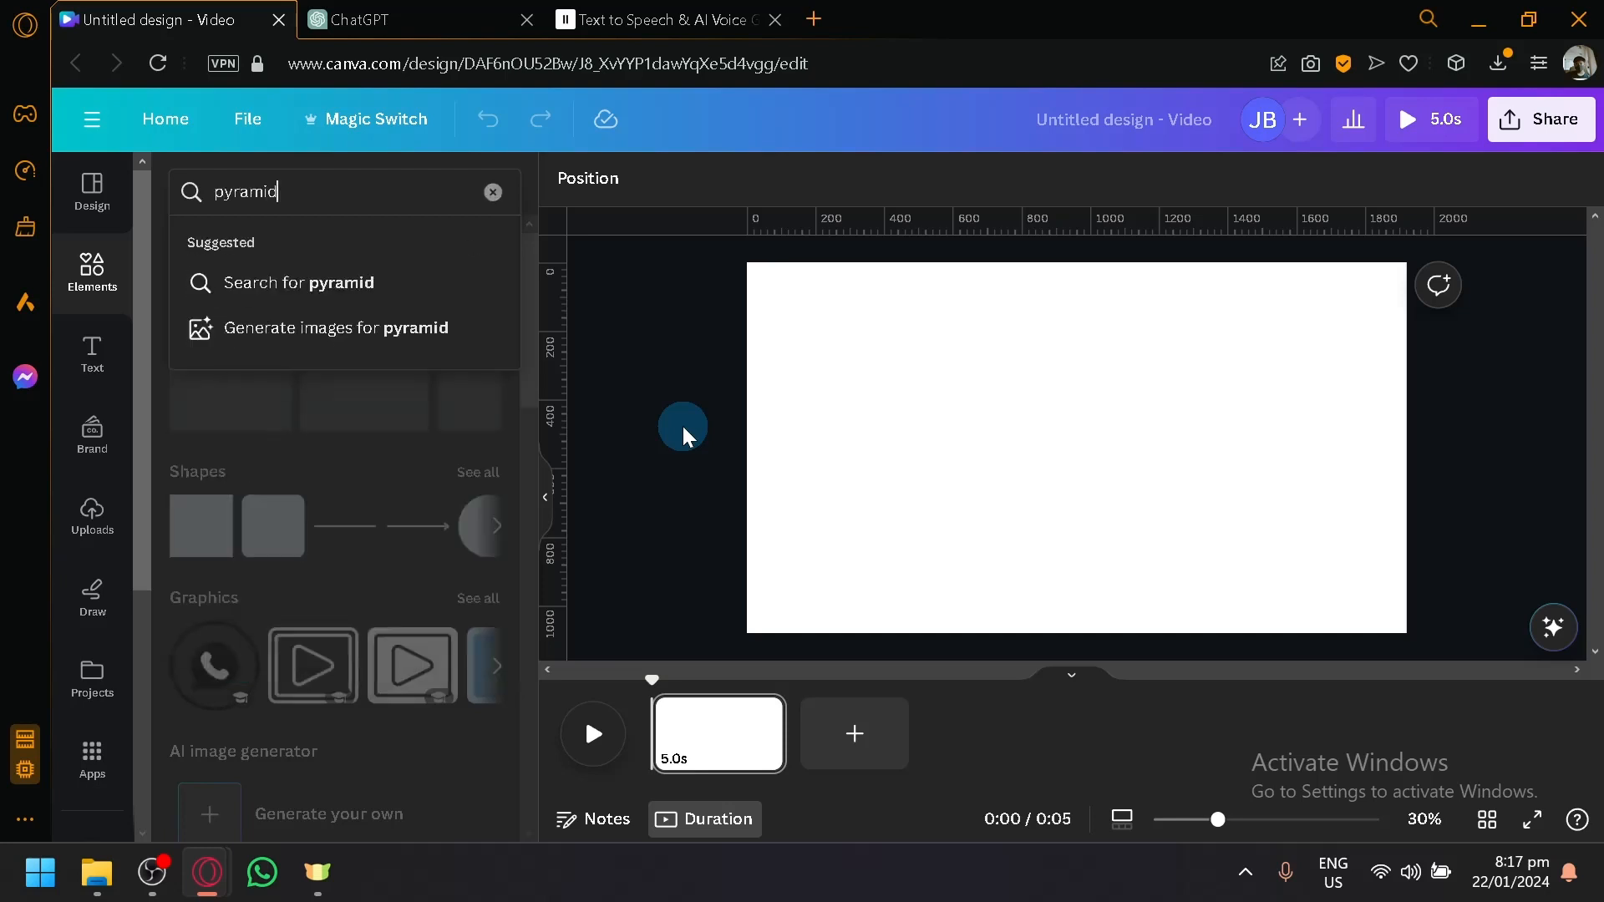
key("Return")
left_click(403, 244)
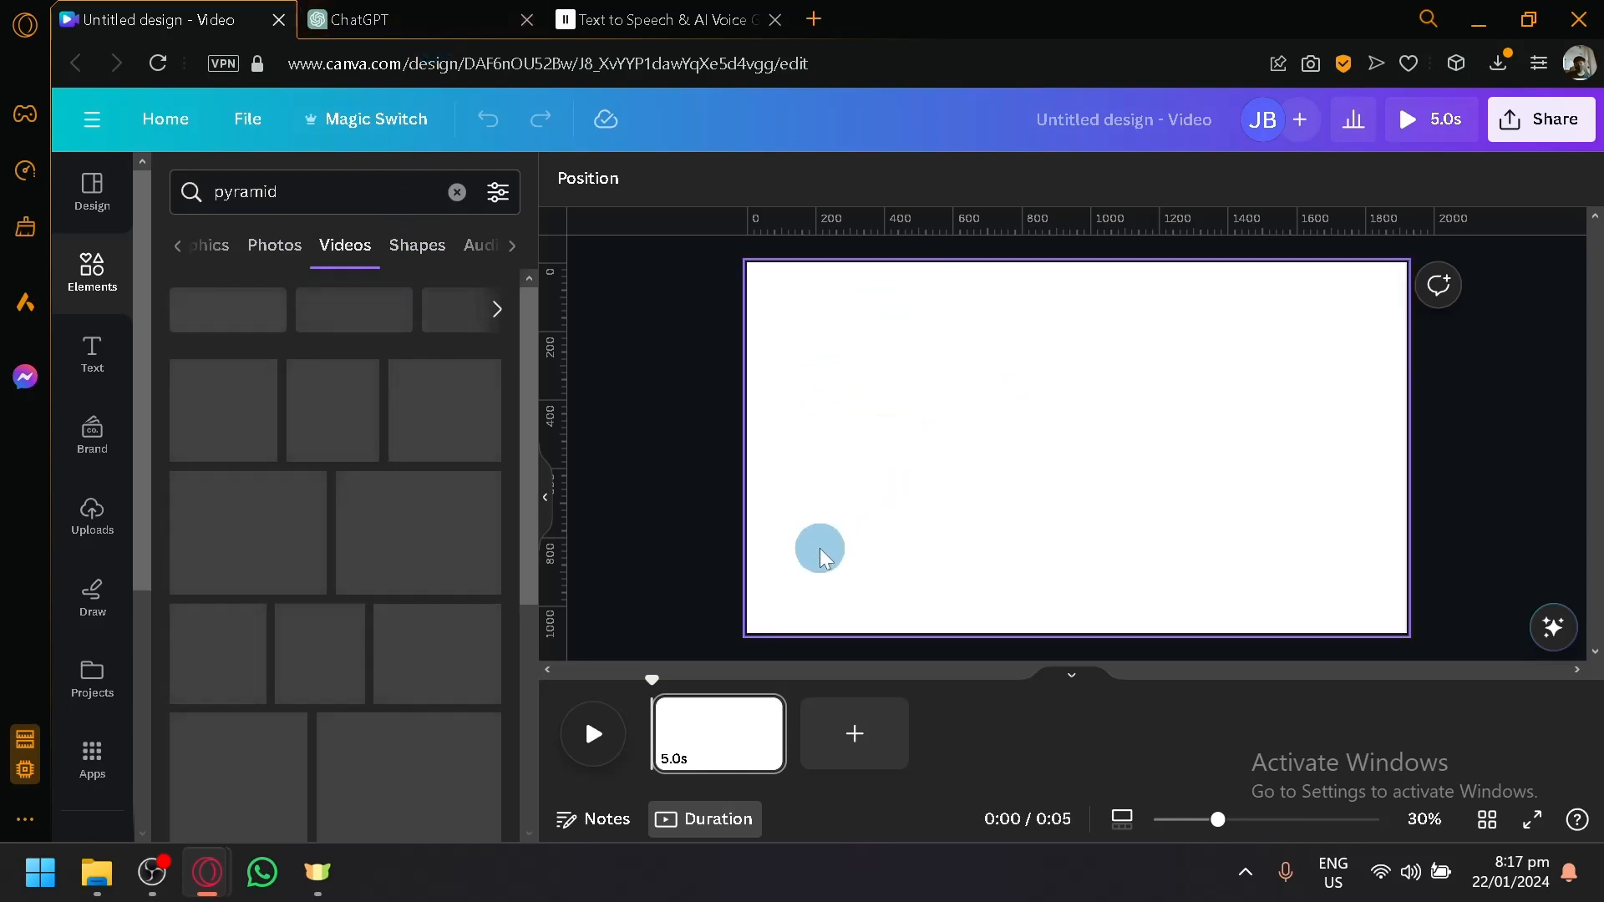
left_click(831, 275)
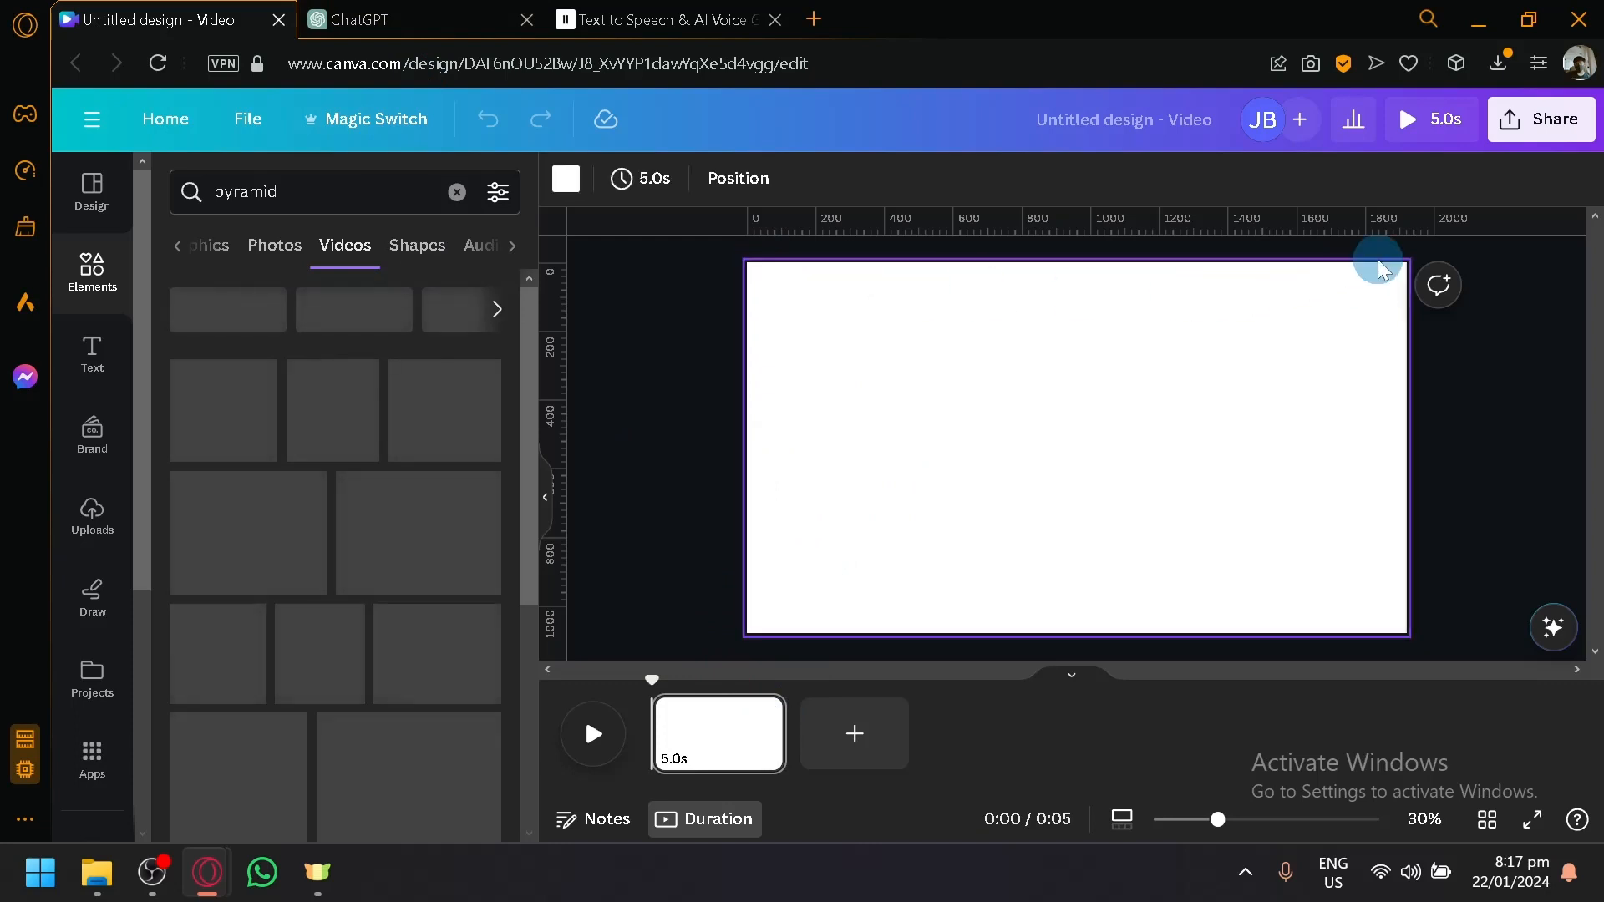
left_click(394, 124)
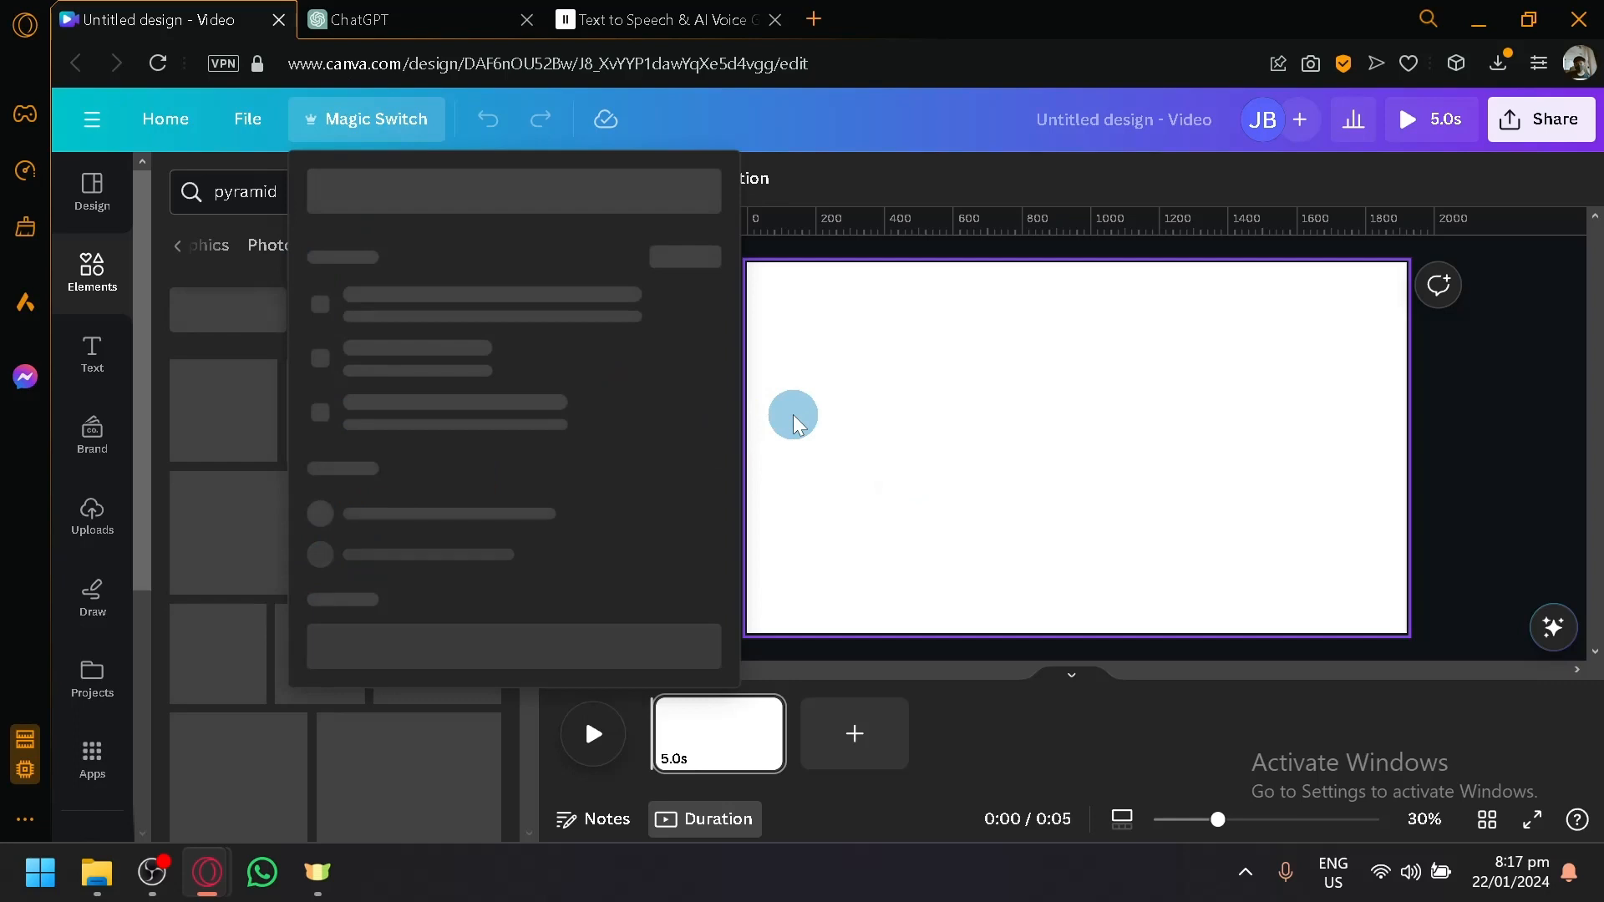
left_click(872, 444)
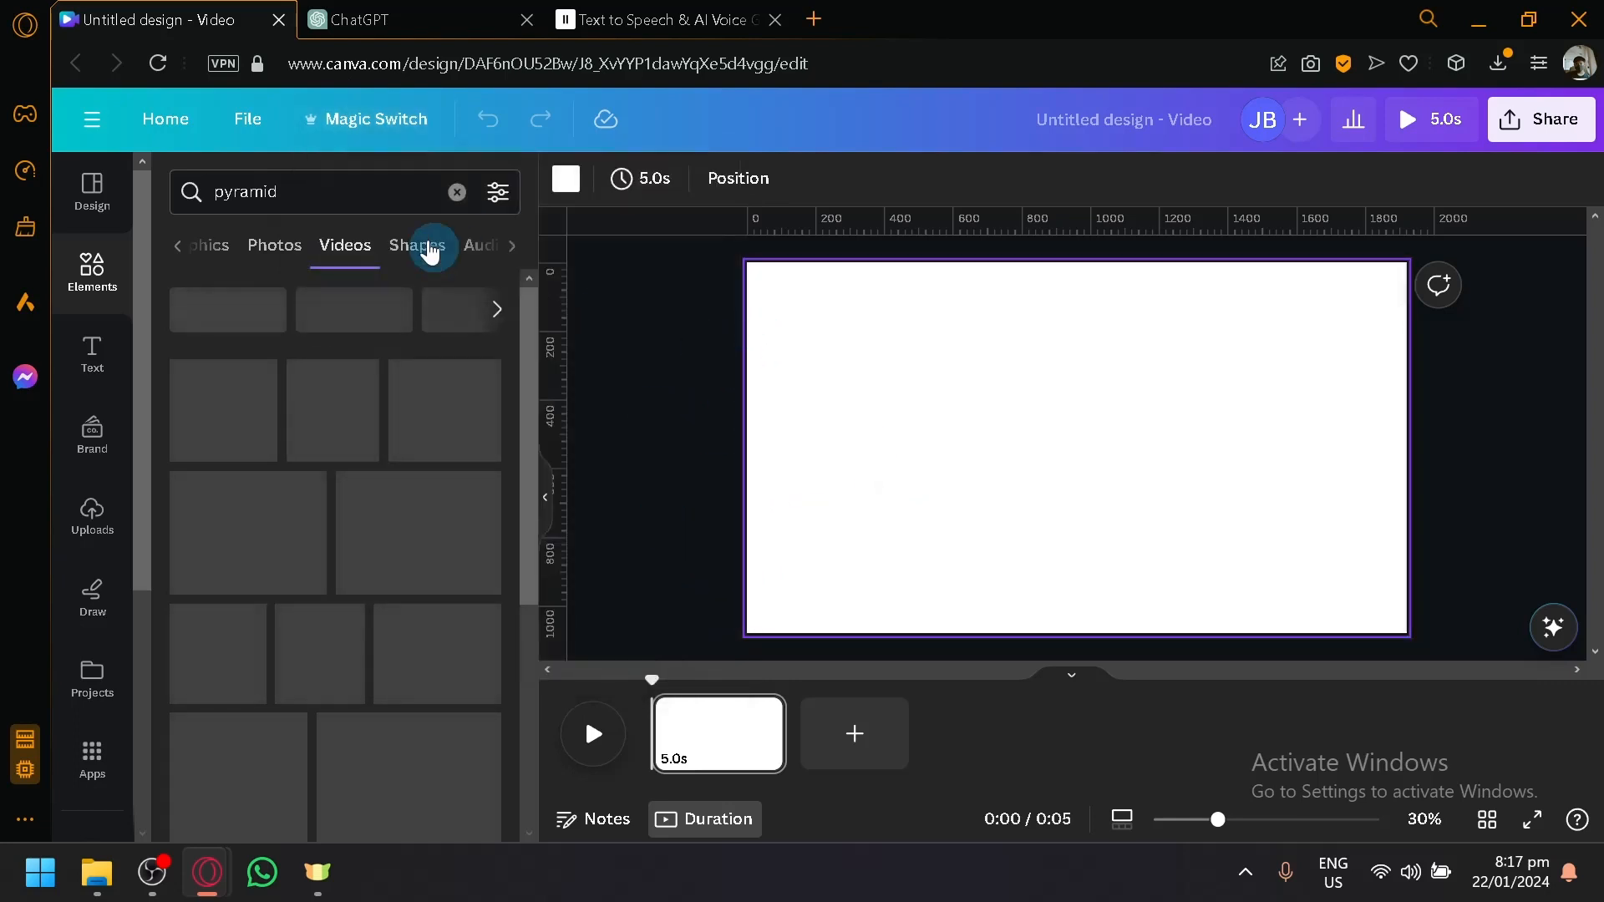
- Try to return to the Canva home page from the video design
left_click(146, 126)
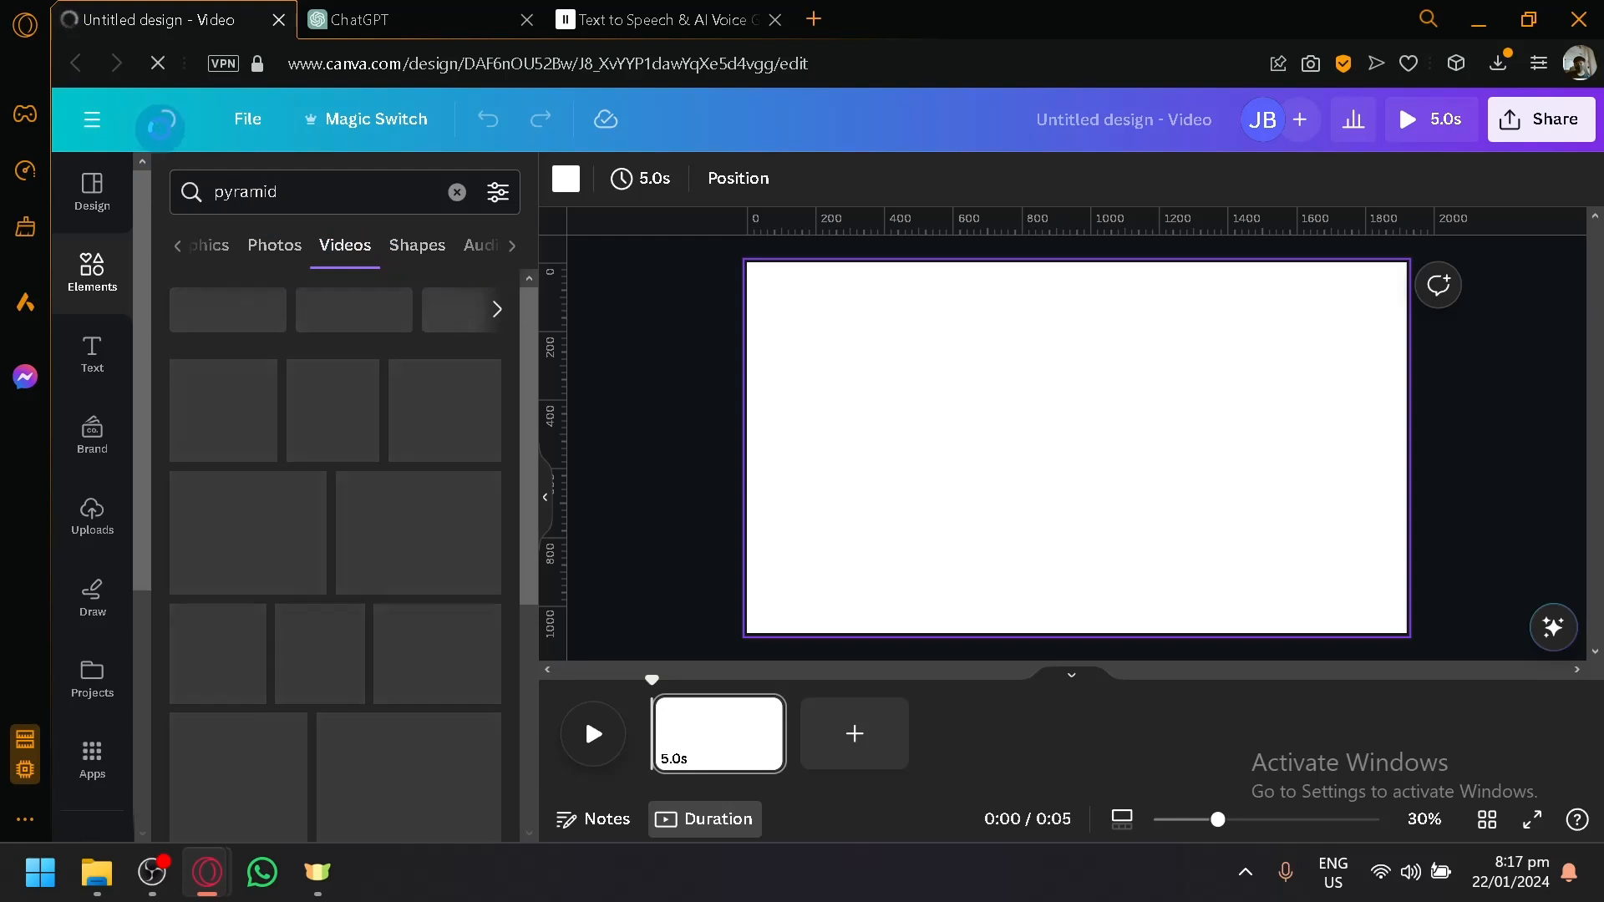
left_click(422, 17)
left_click(209, 11)
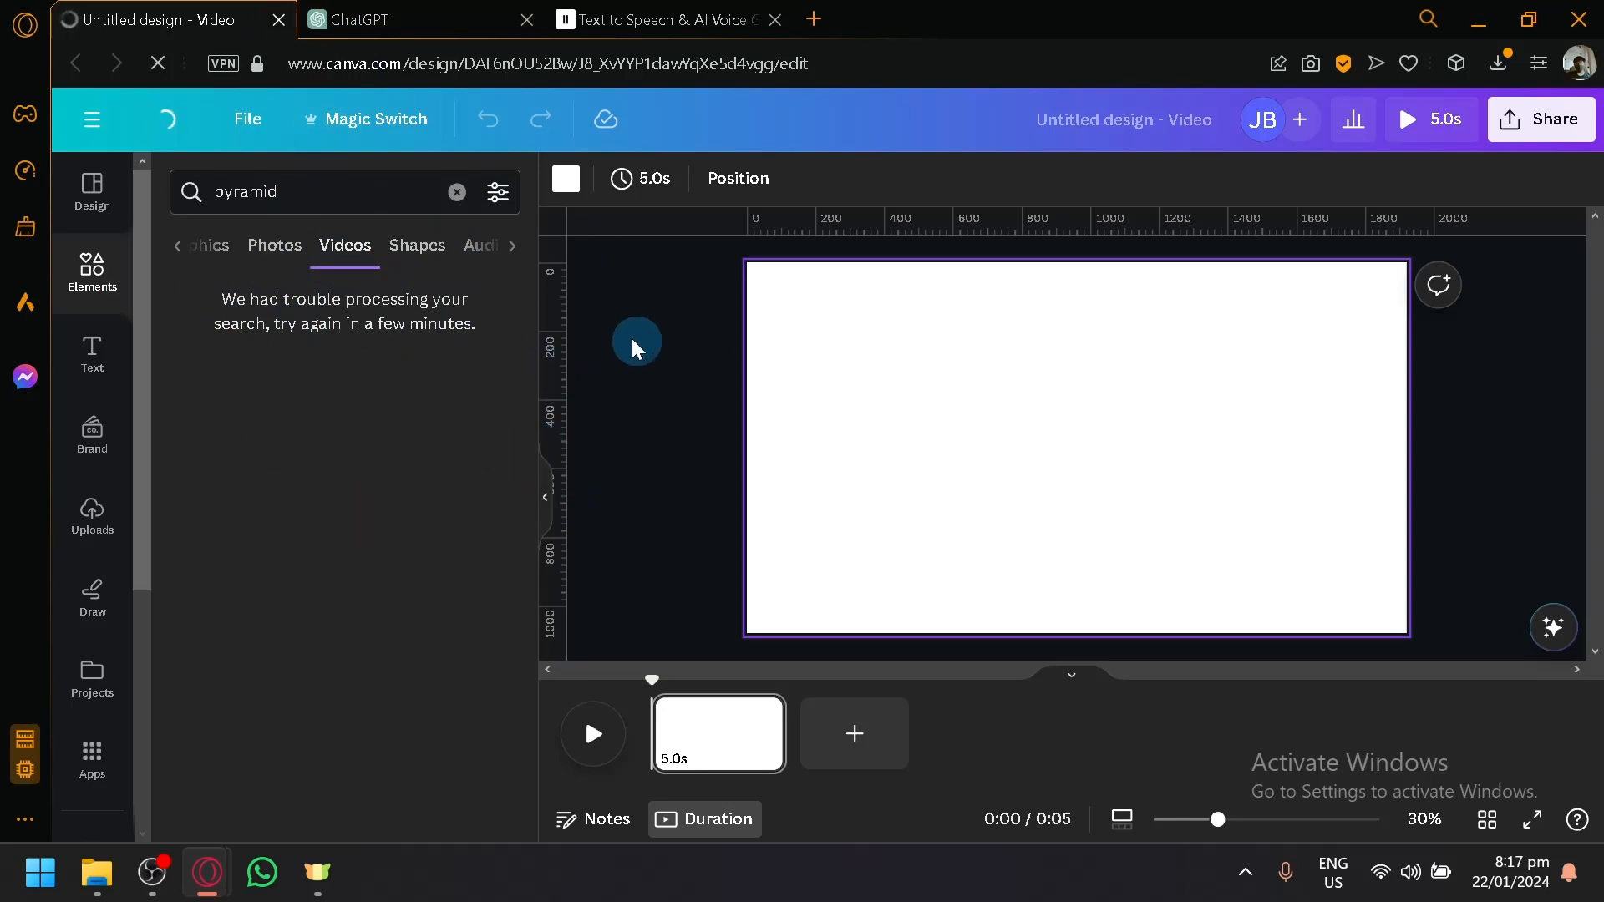
- Go to pexels.com in place of the Canva page and open its stock videos section
left_click(359, 74)
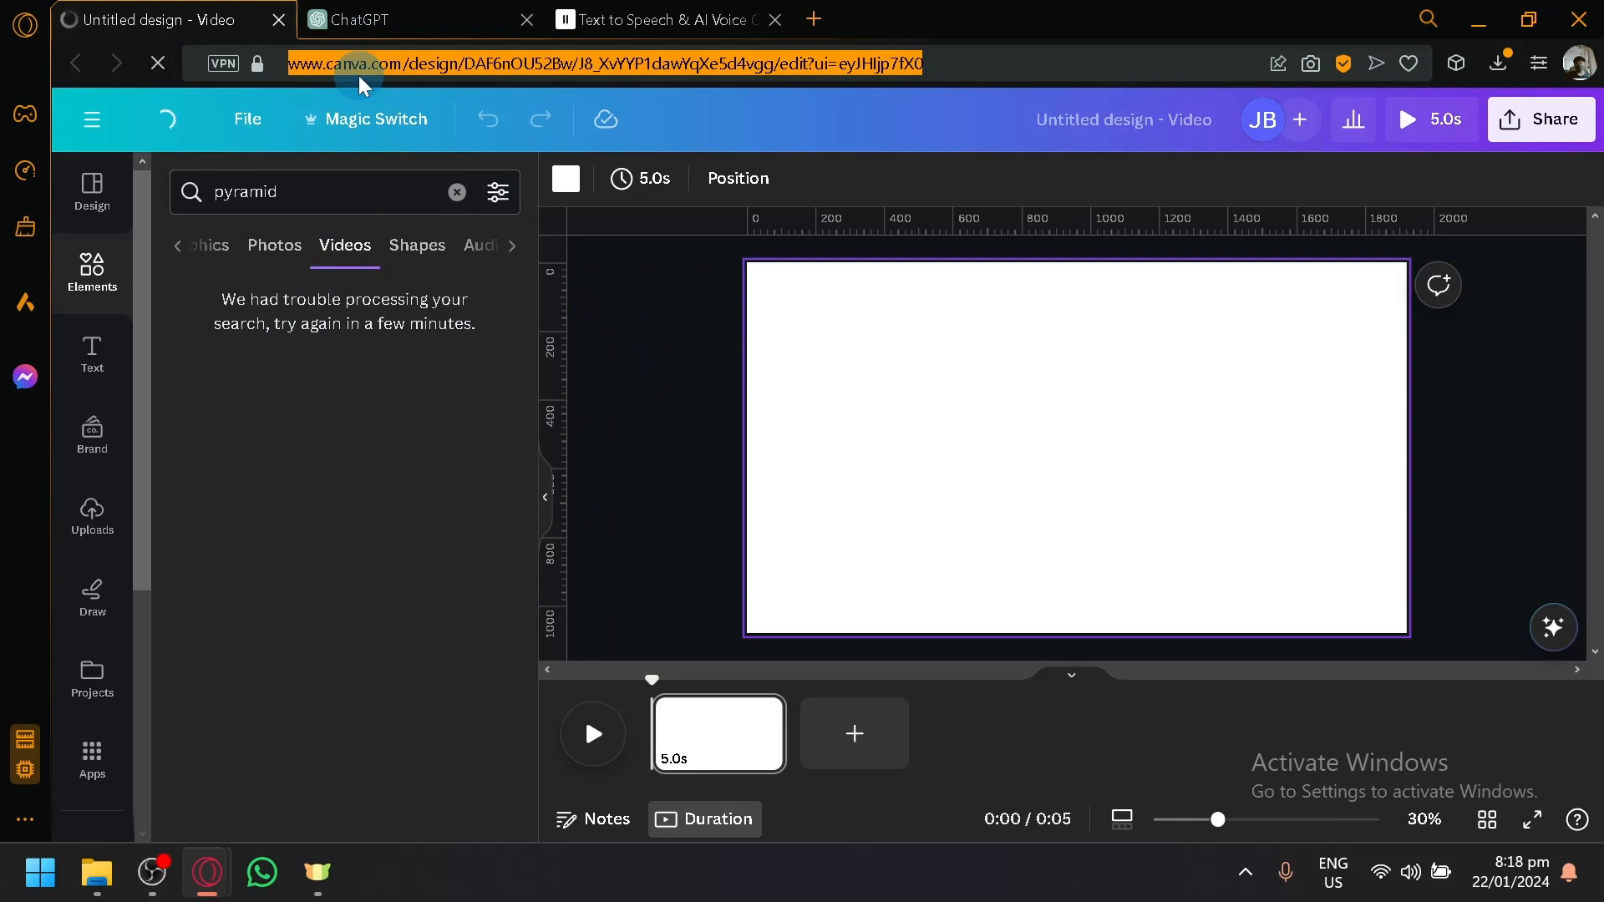
type("pexels.com")
key("Return")
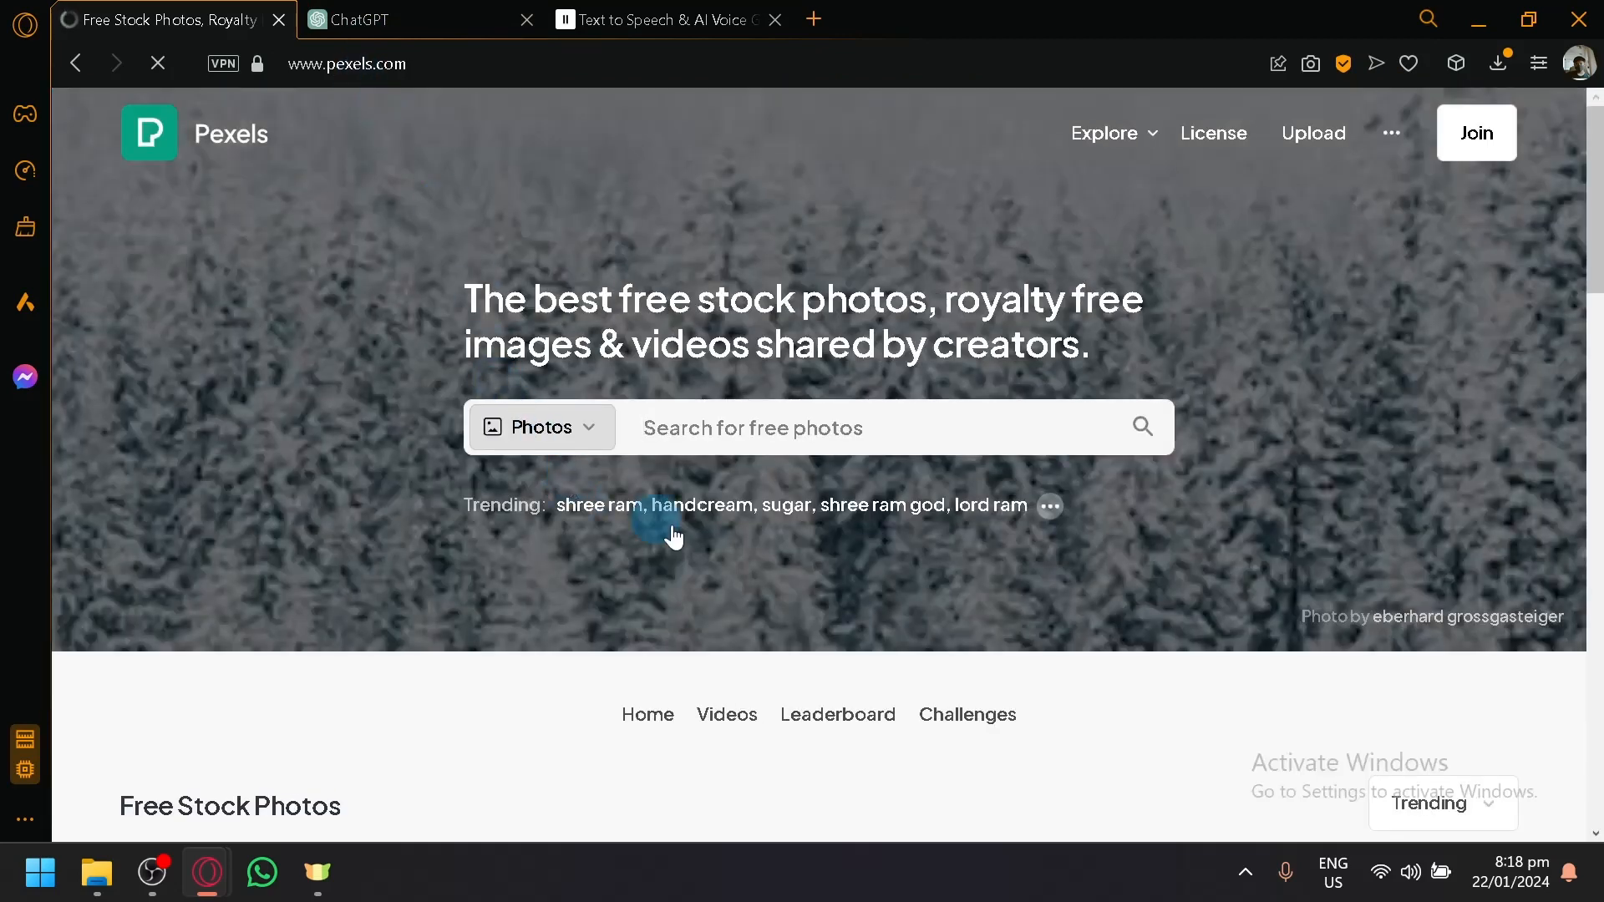
scroll(751, 618, "down", 2)
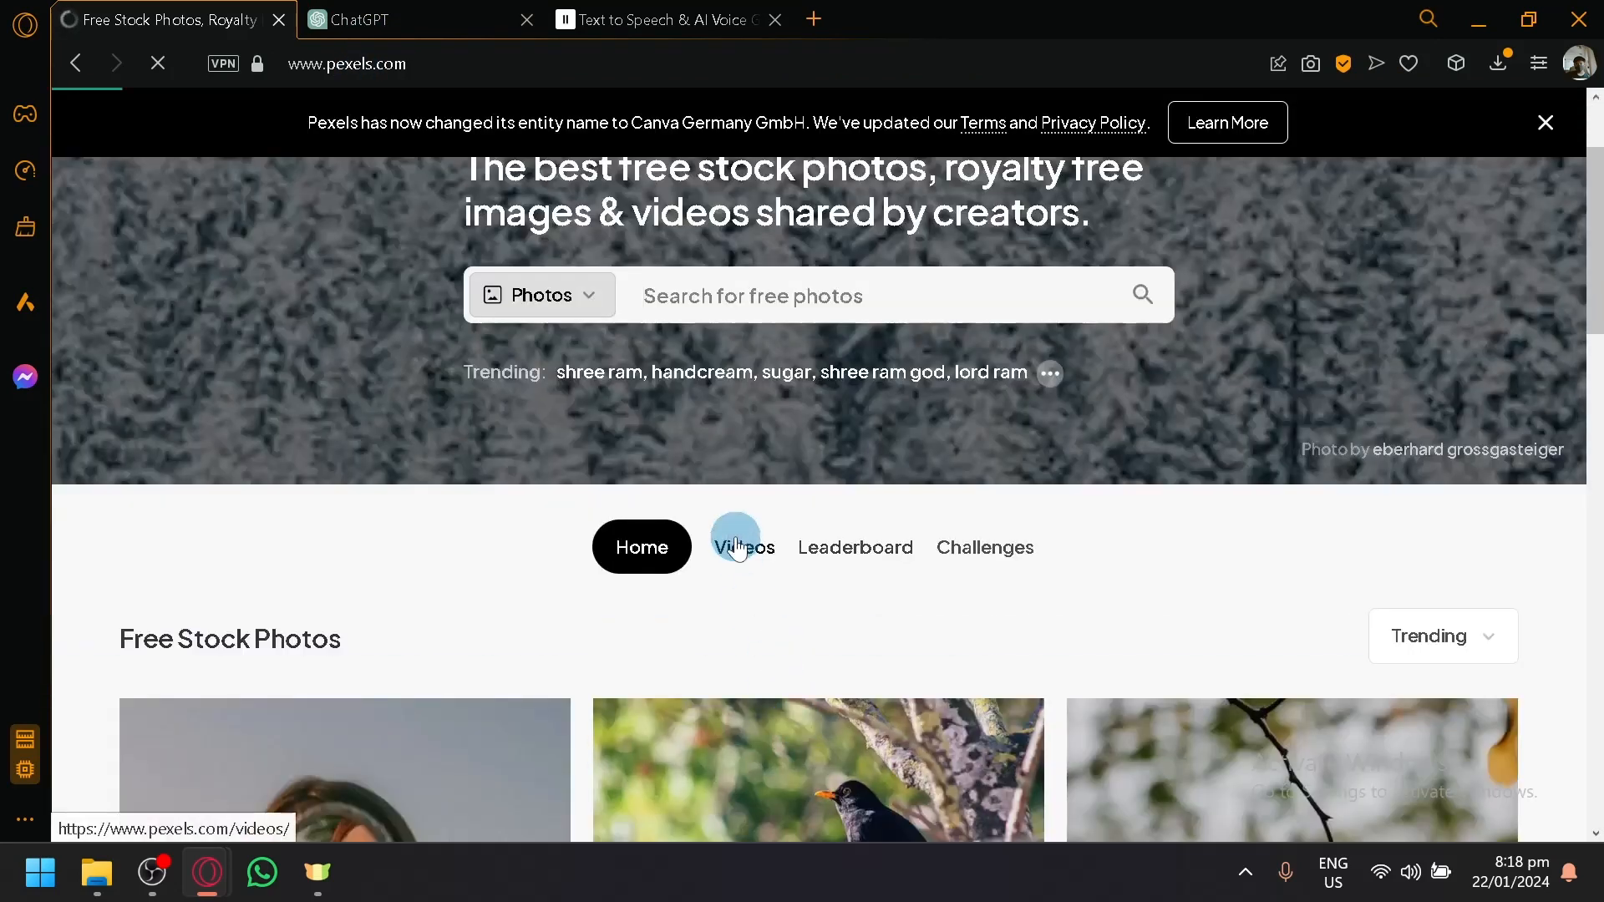
left_click(737, 547)
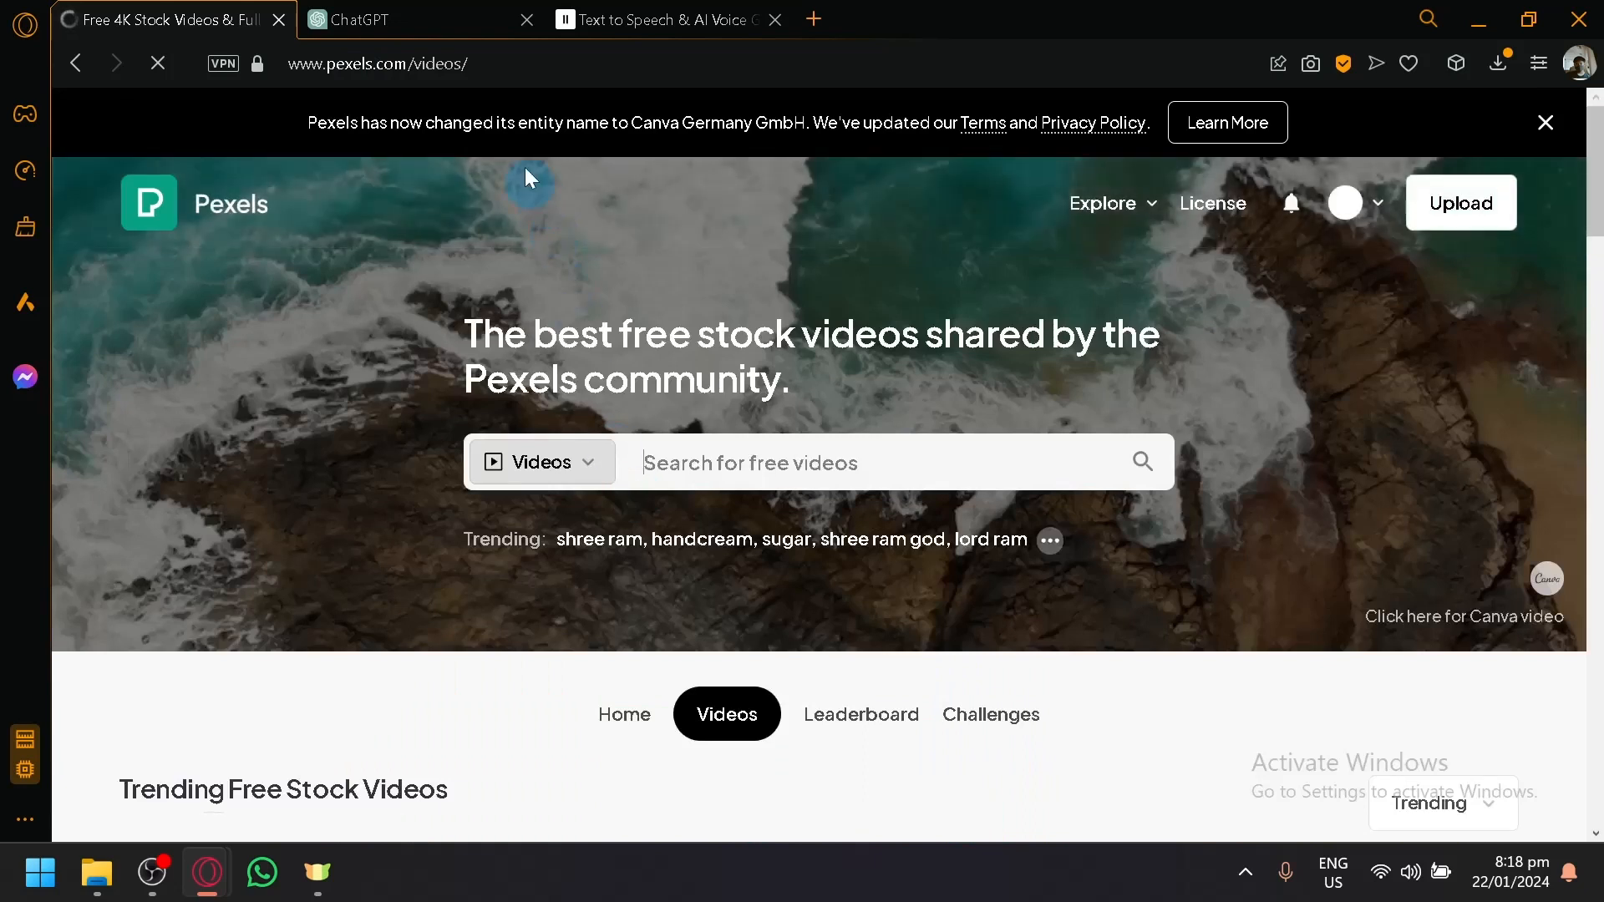
- Switch to ChatGPT and send the prompt "generate 5 interesting topics that i can talk about in tiktok"
left_click(422, 17)
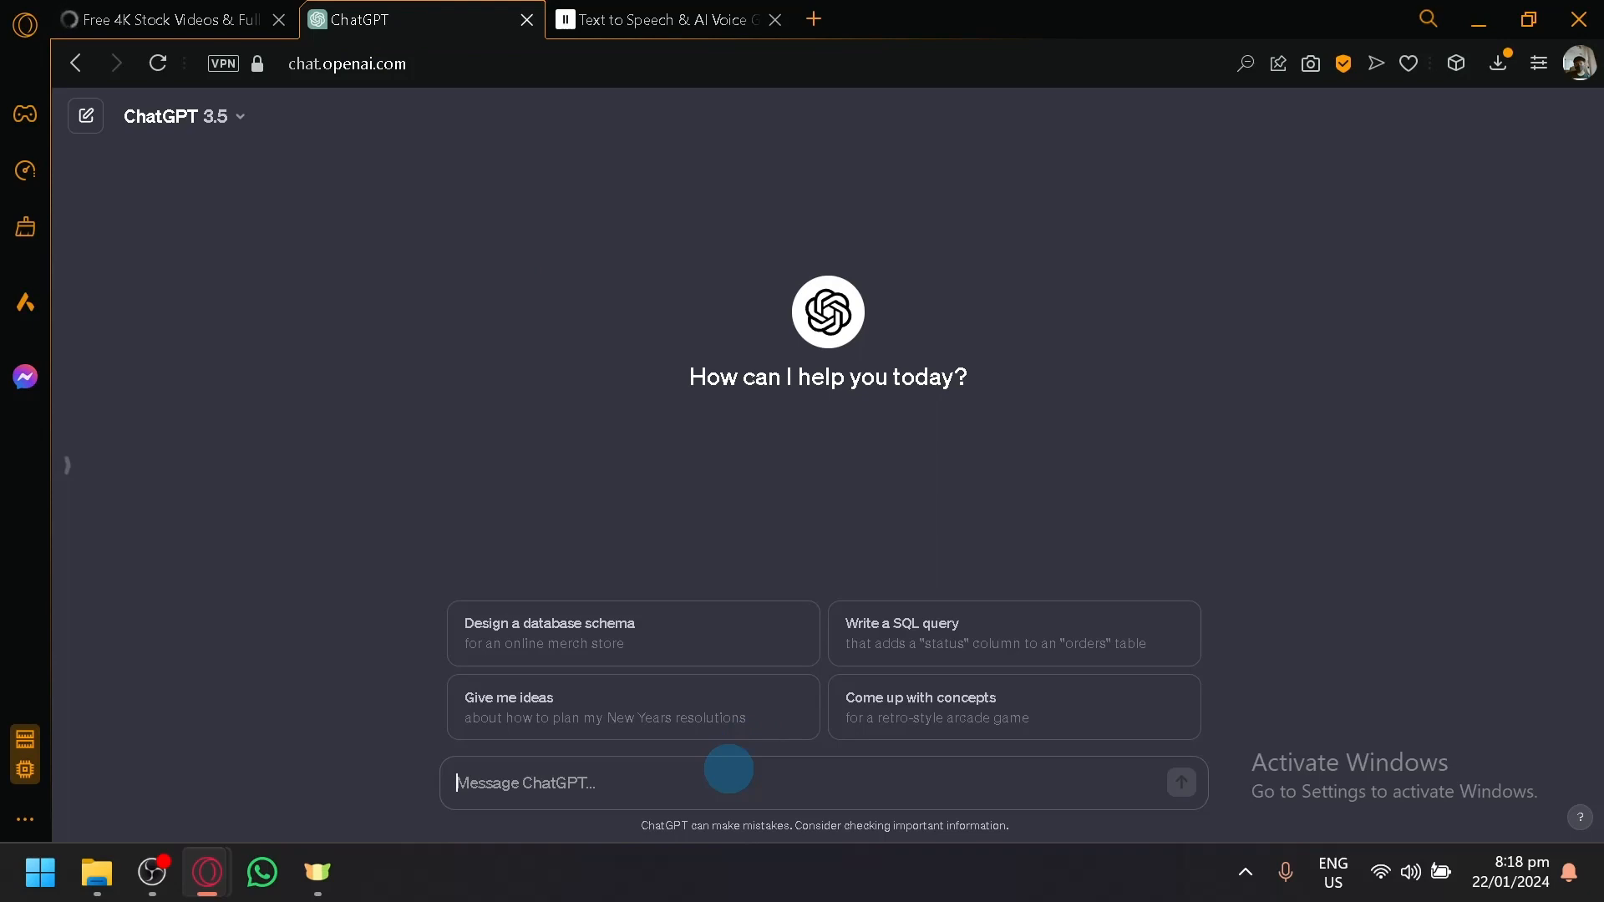
type("gene")
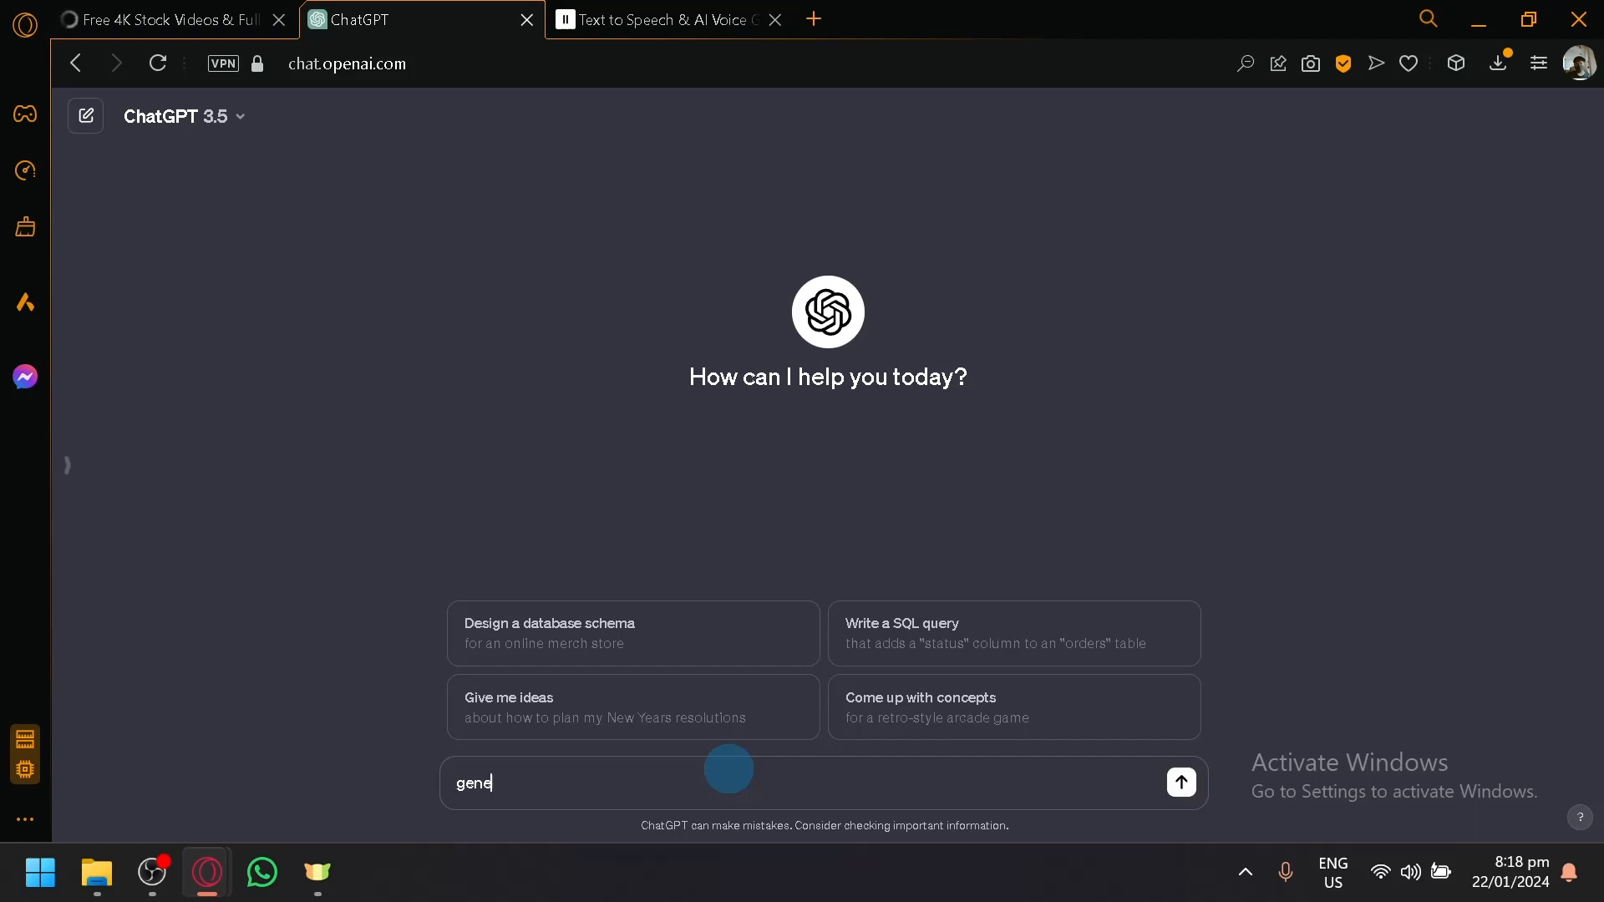
type("rate 5 interesting topic")
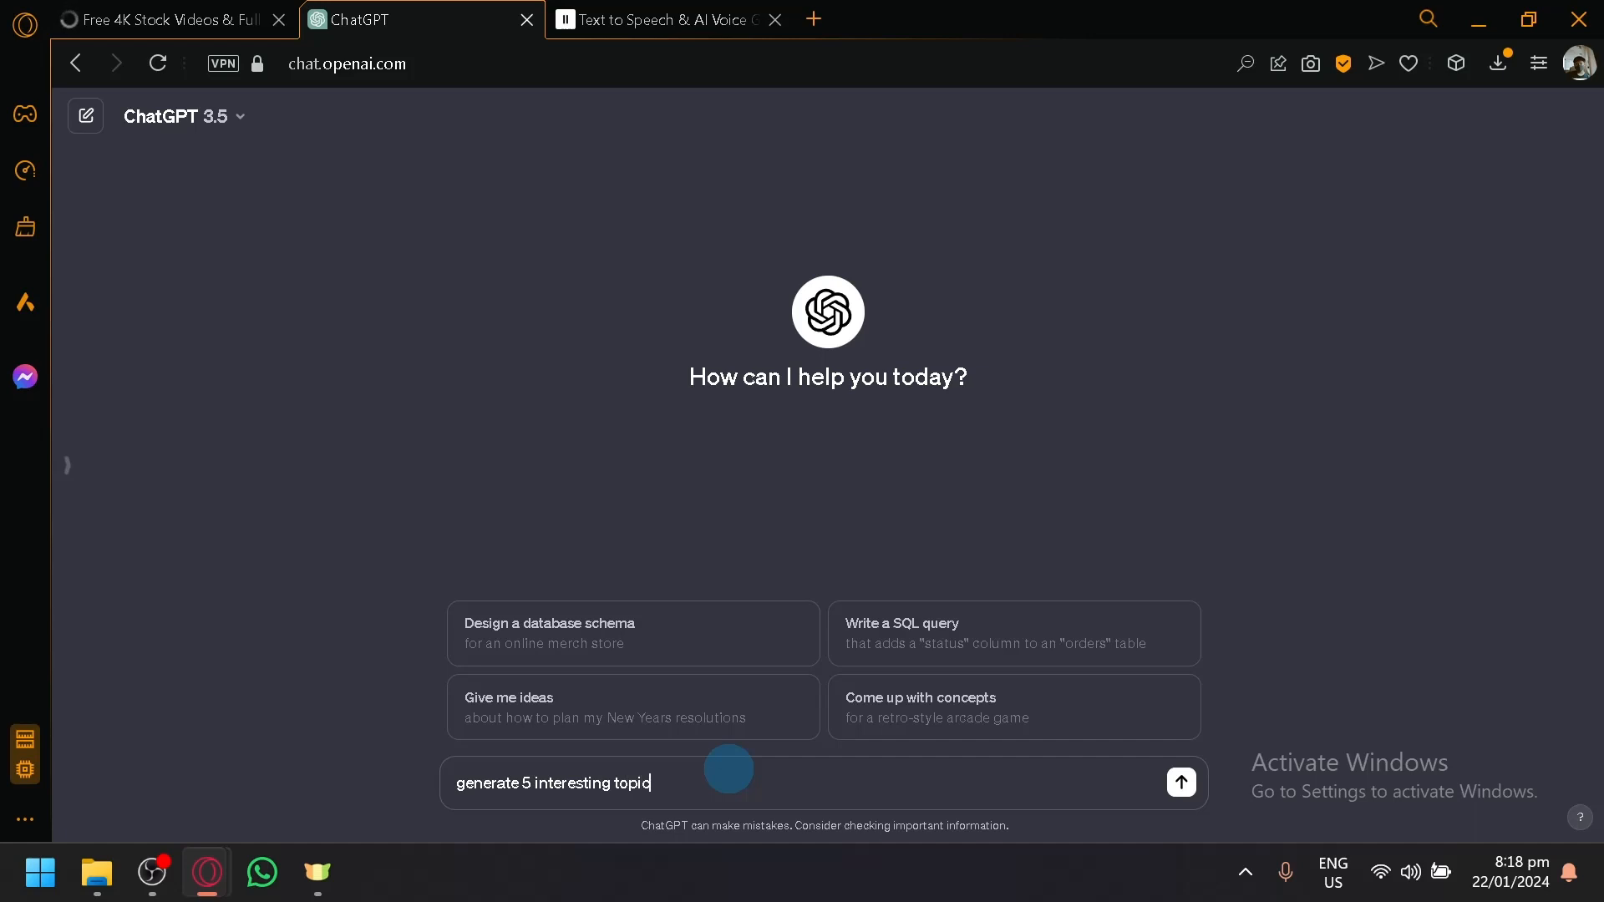
type("s that i can talk about in tiktok")
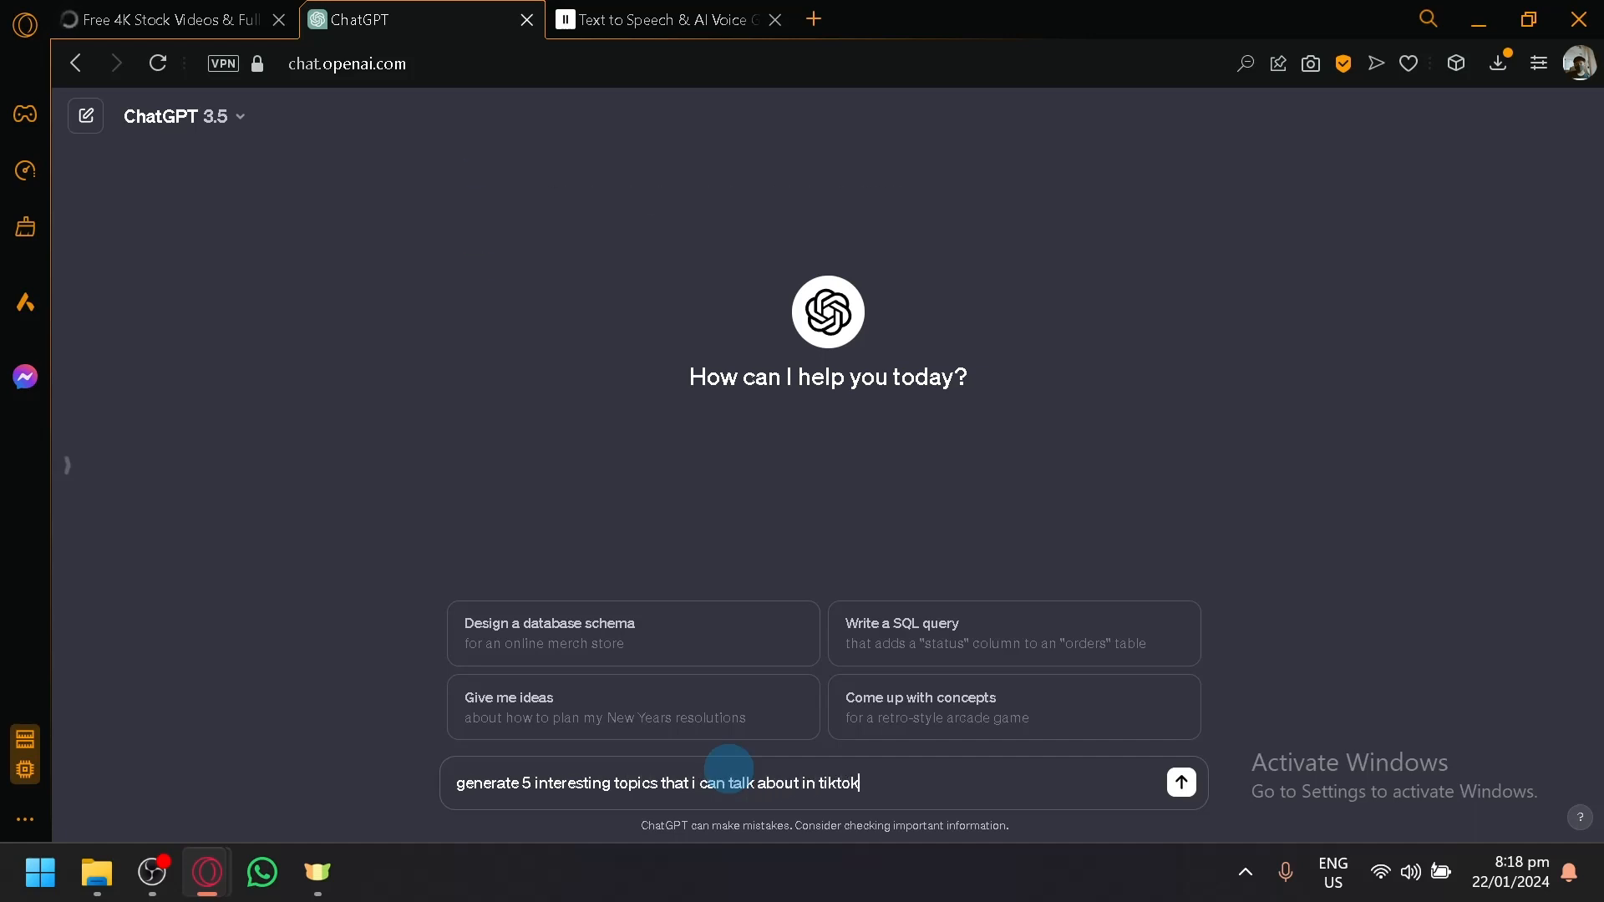
key("Return")
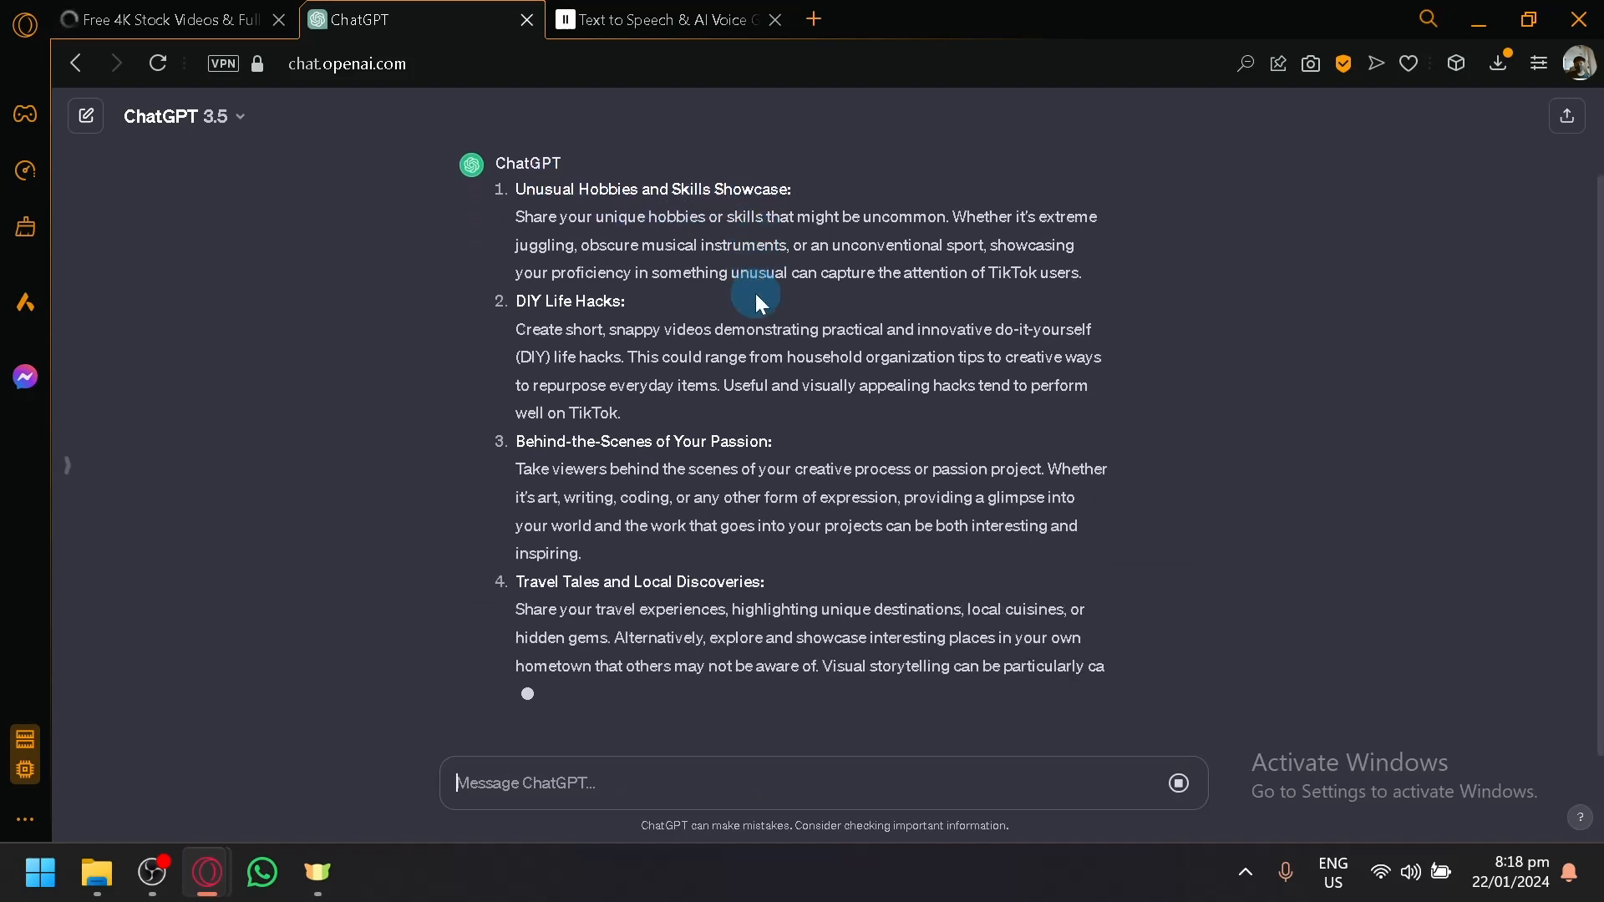
- Send the follow-up "the topics will be produced and demostrated by an AI, take into account this variable"
scroll(589, 238, "up", 3)
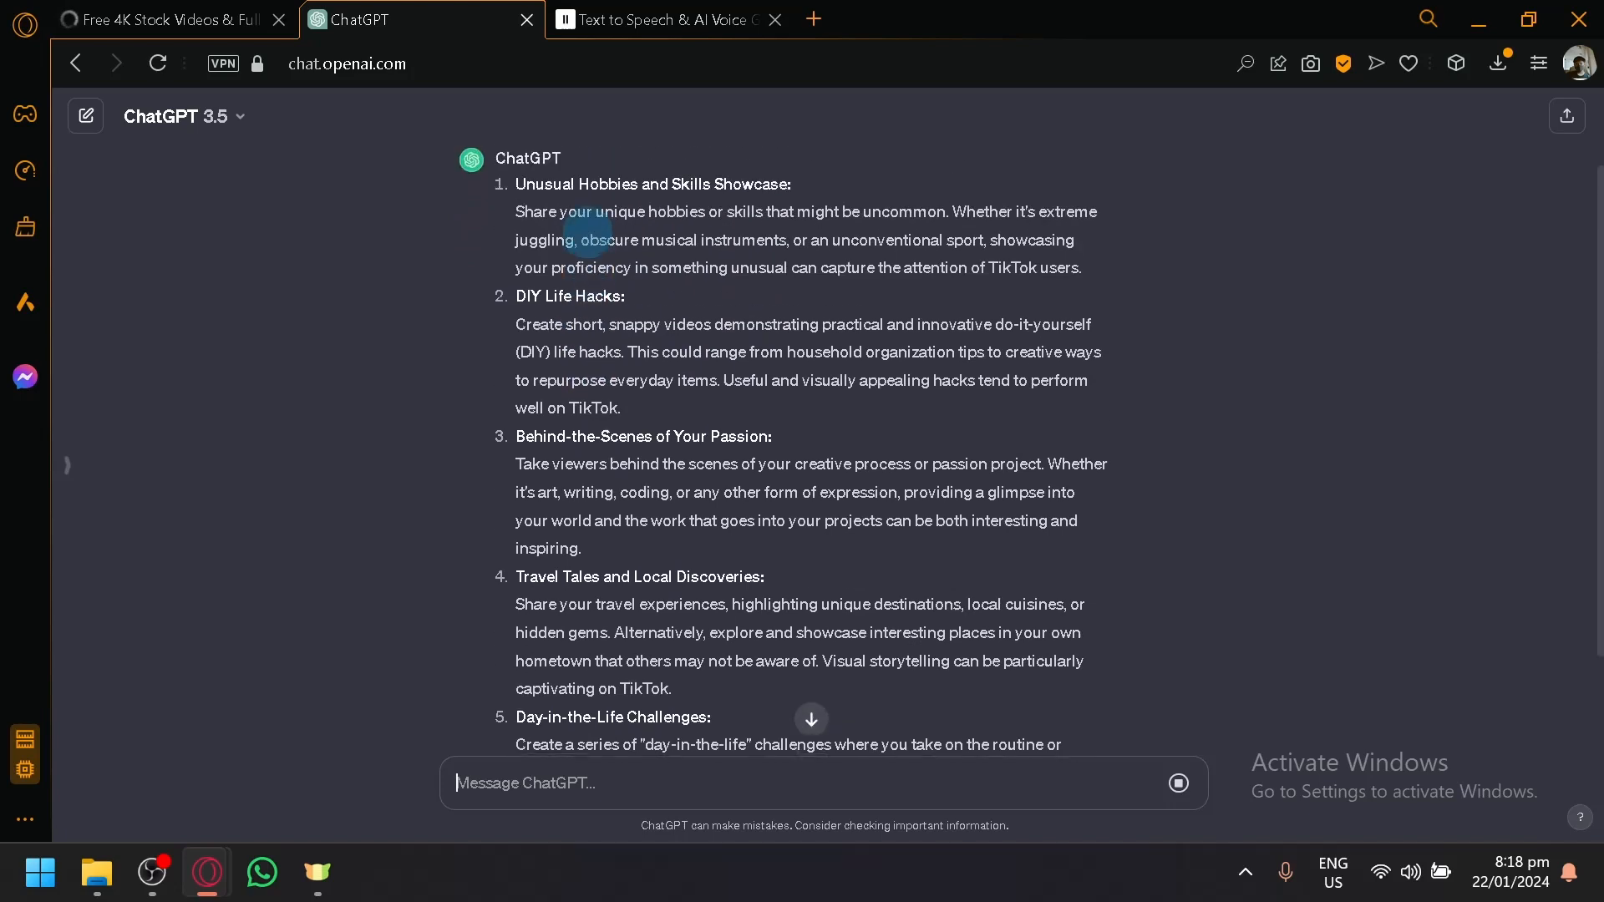
scroll(588, 238, "down", 5)
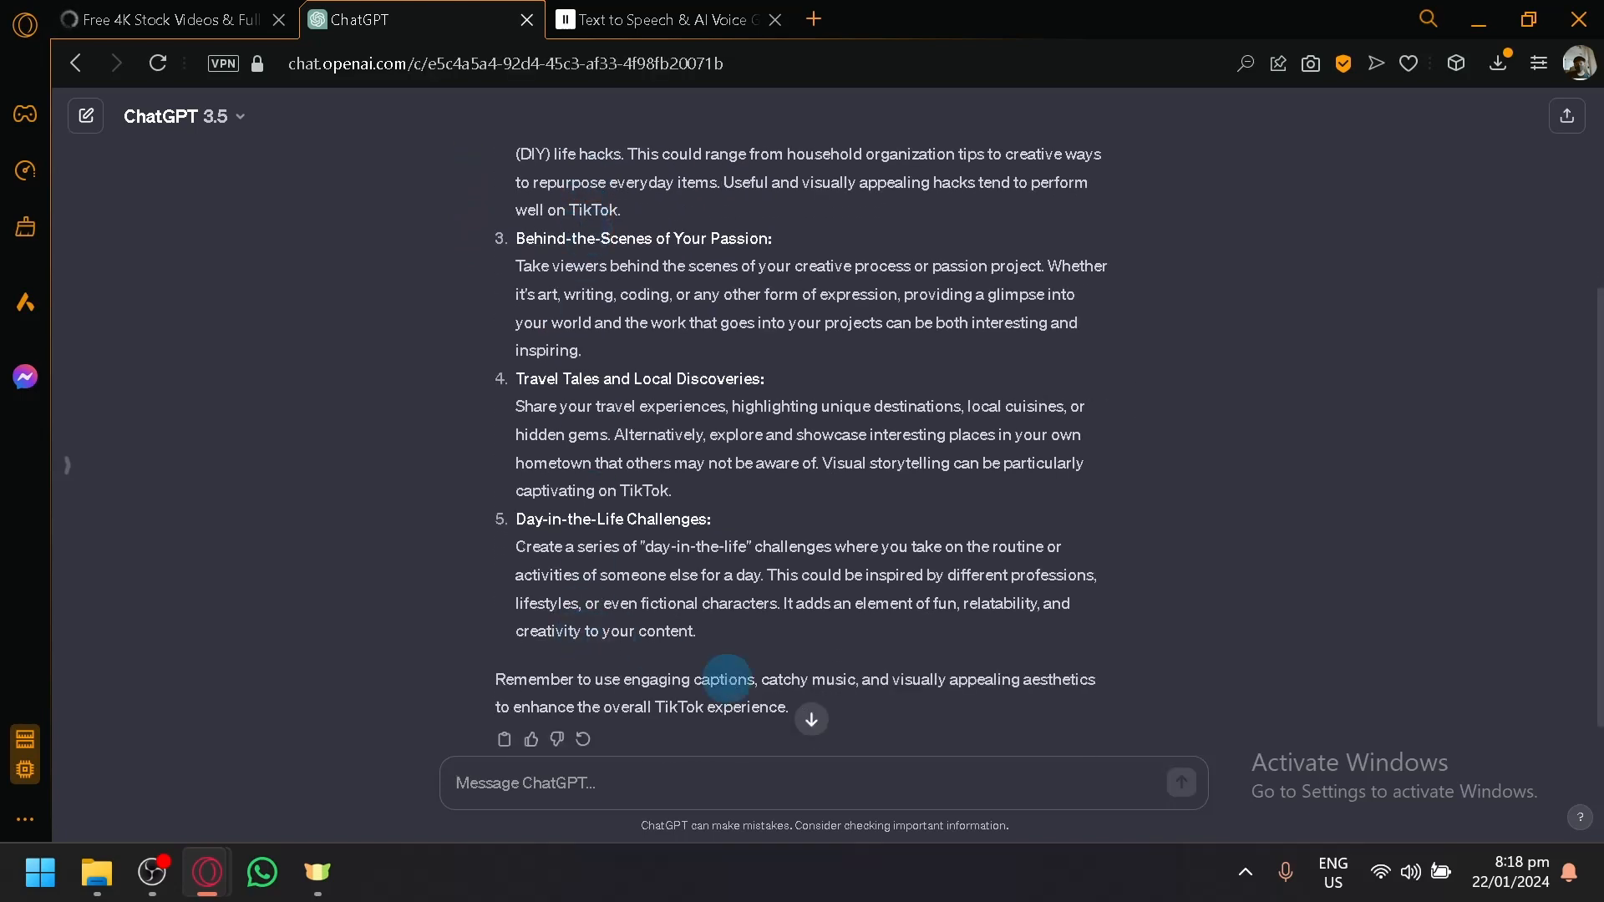
scroll(727, 679, "up", 3)
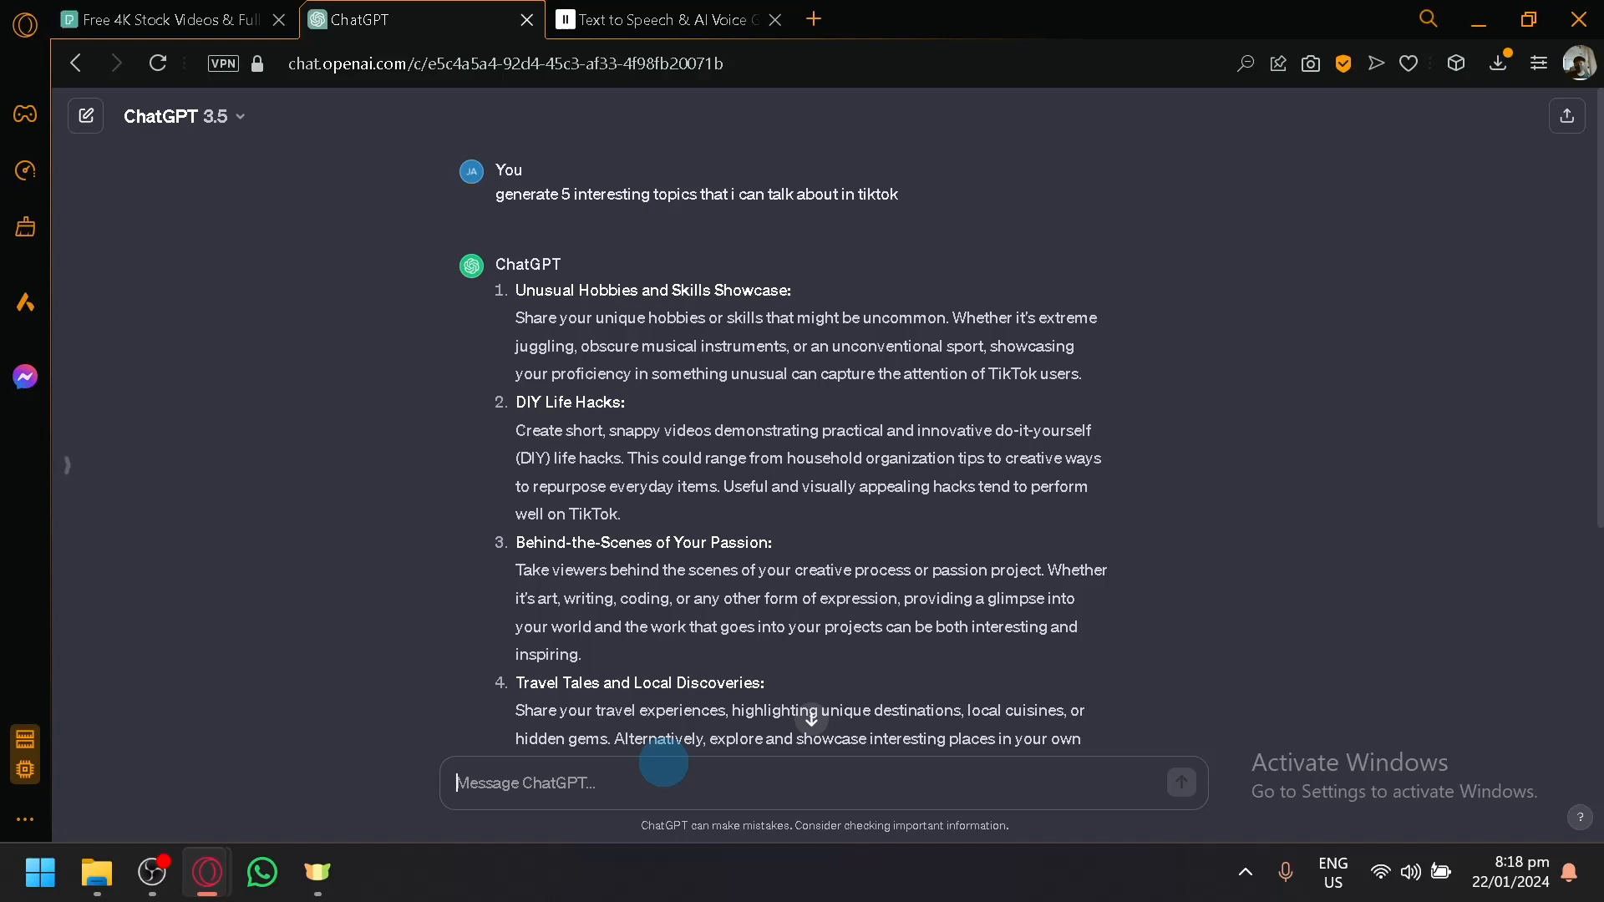
type("the topics")
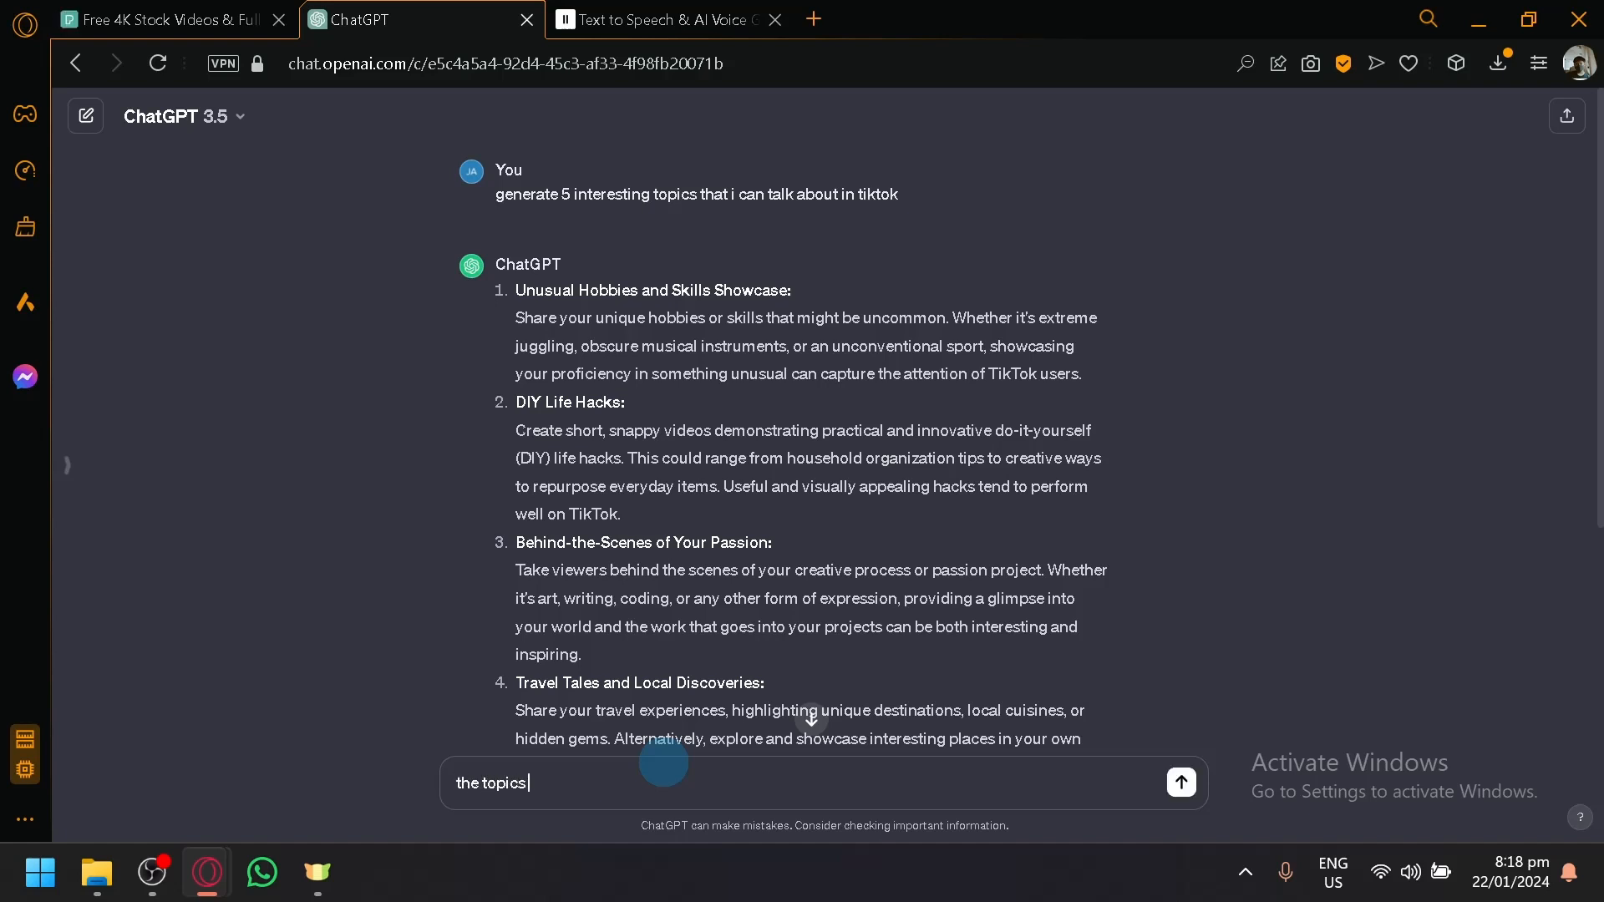
type(" will be produced and demostrated b")
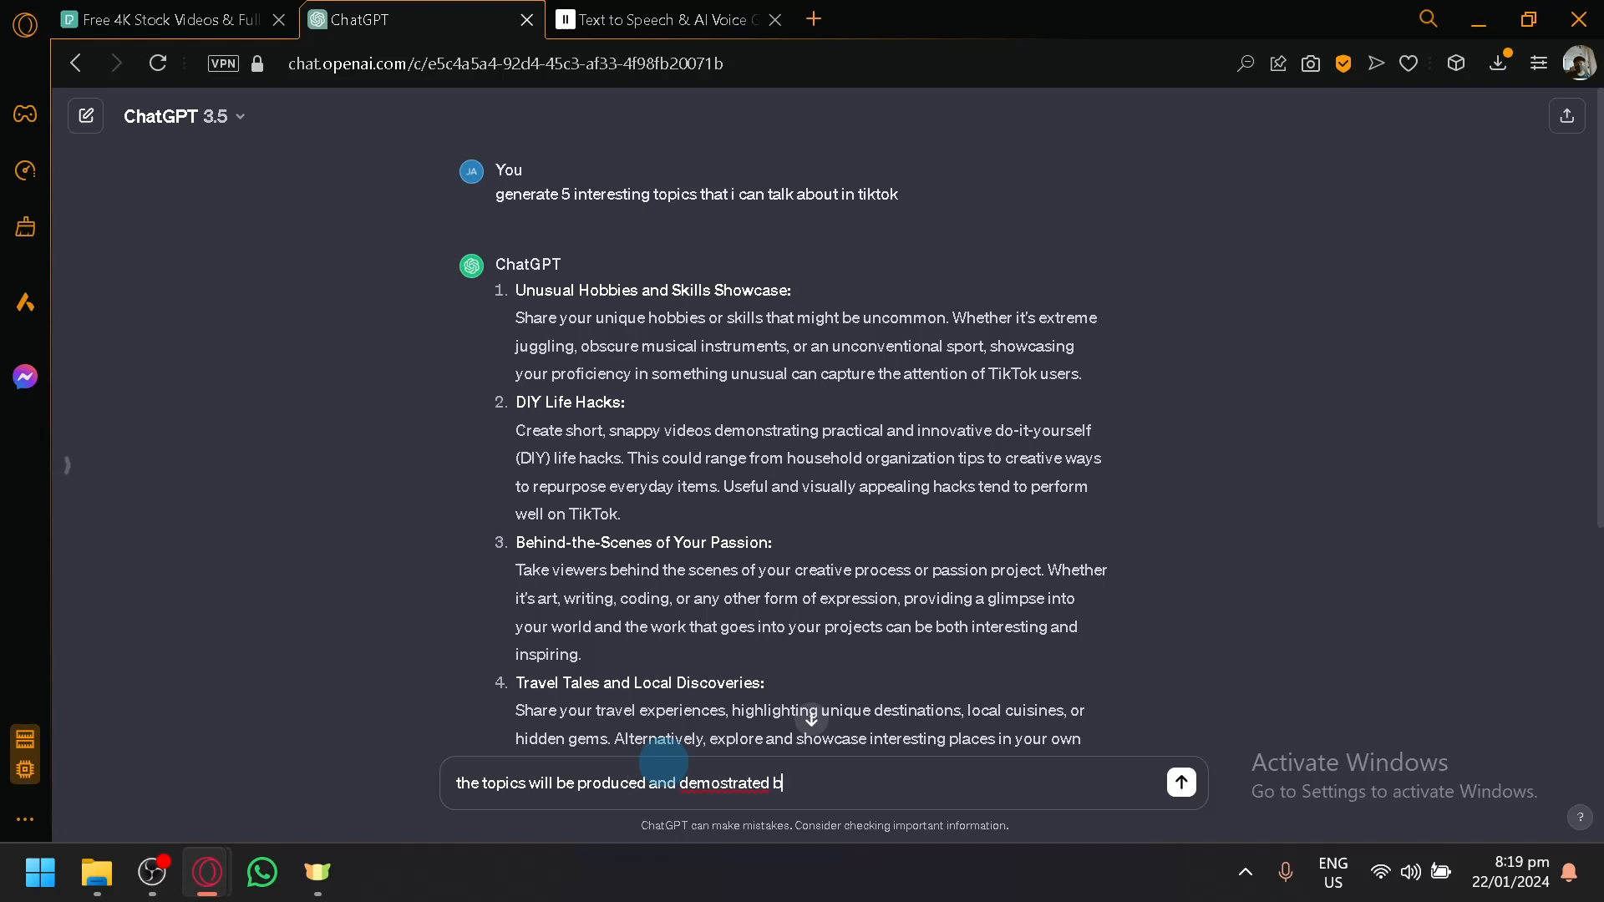
type("y an AI, take into account this variable")
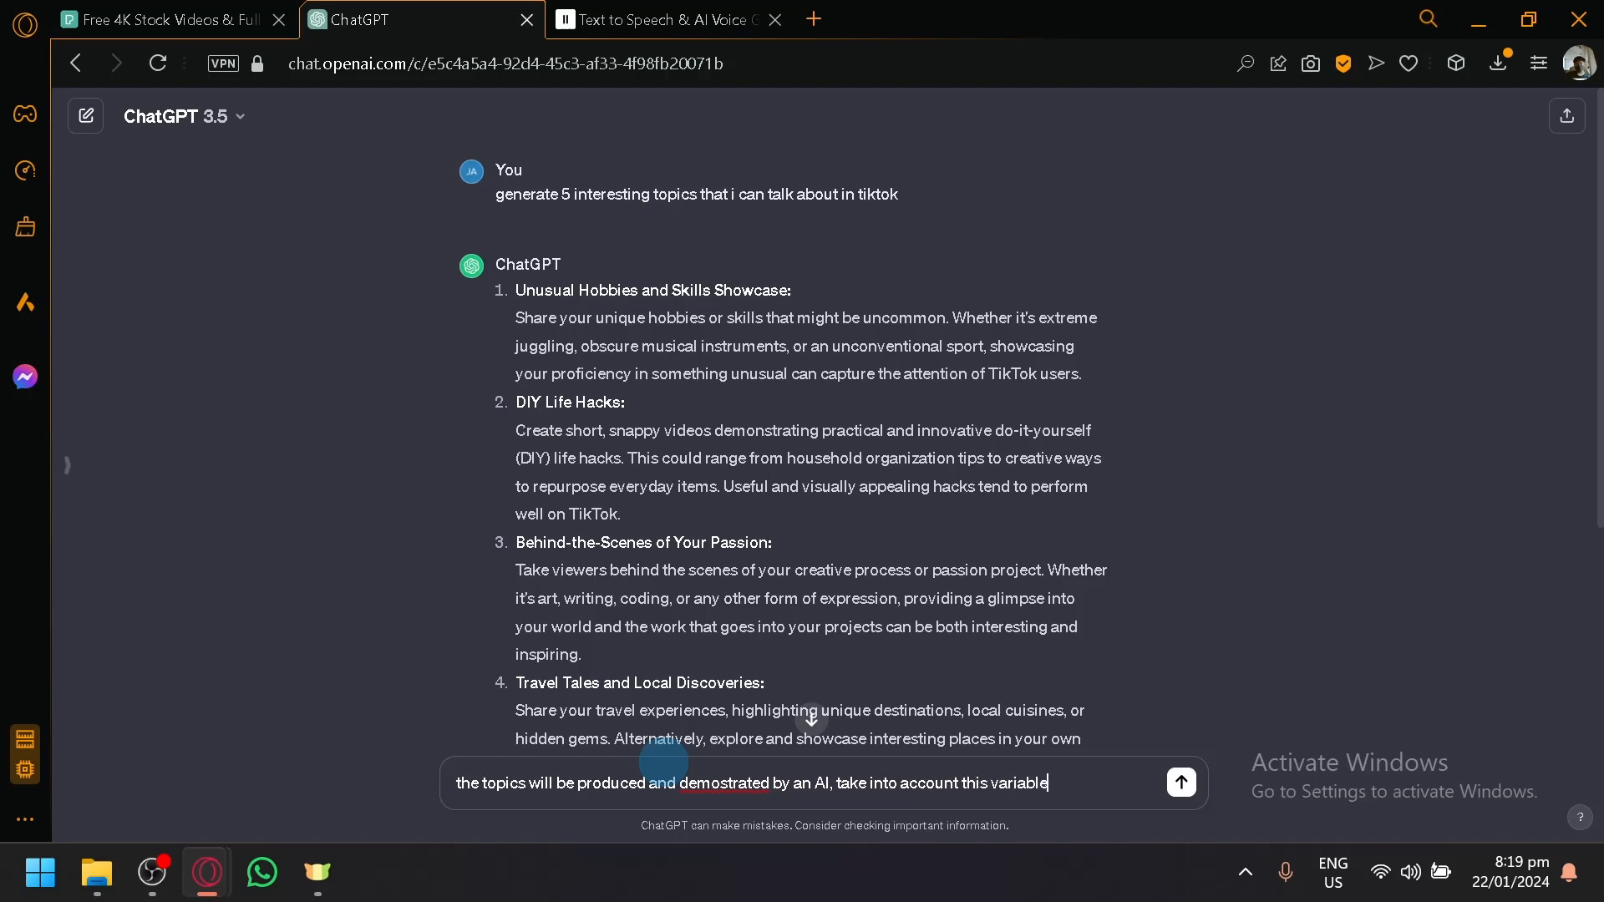
key("Return")
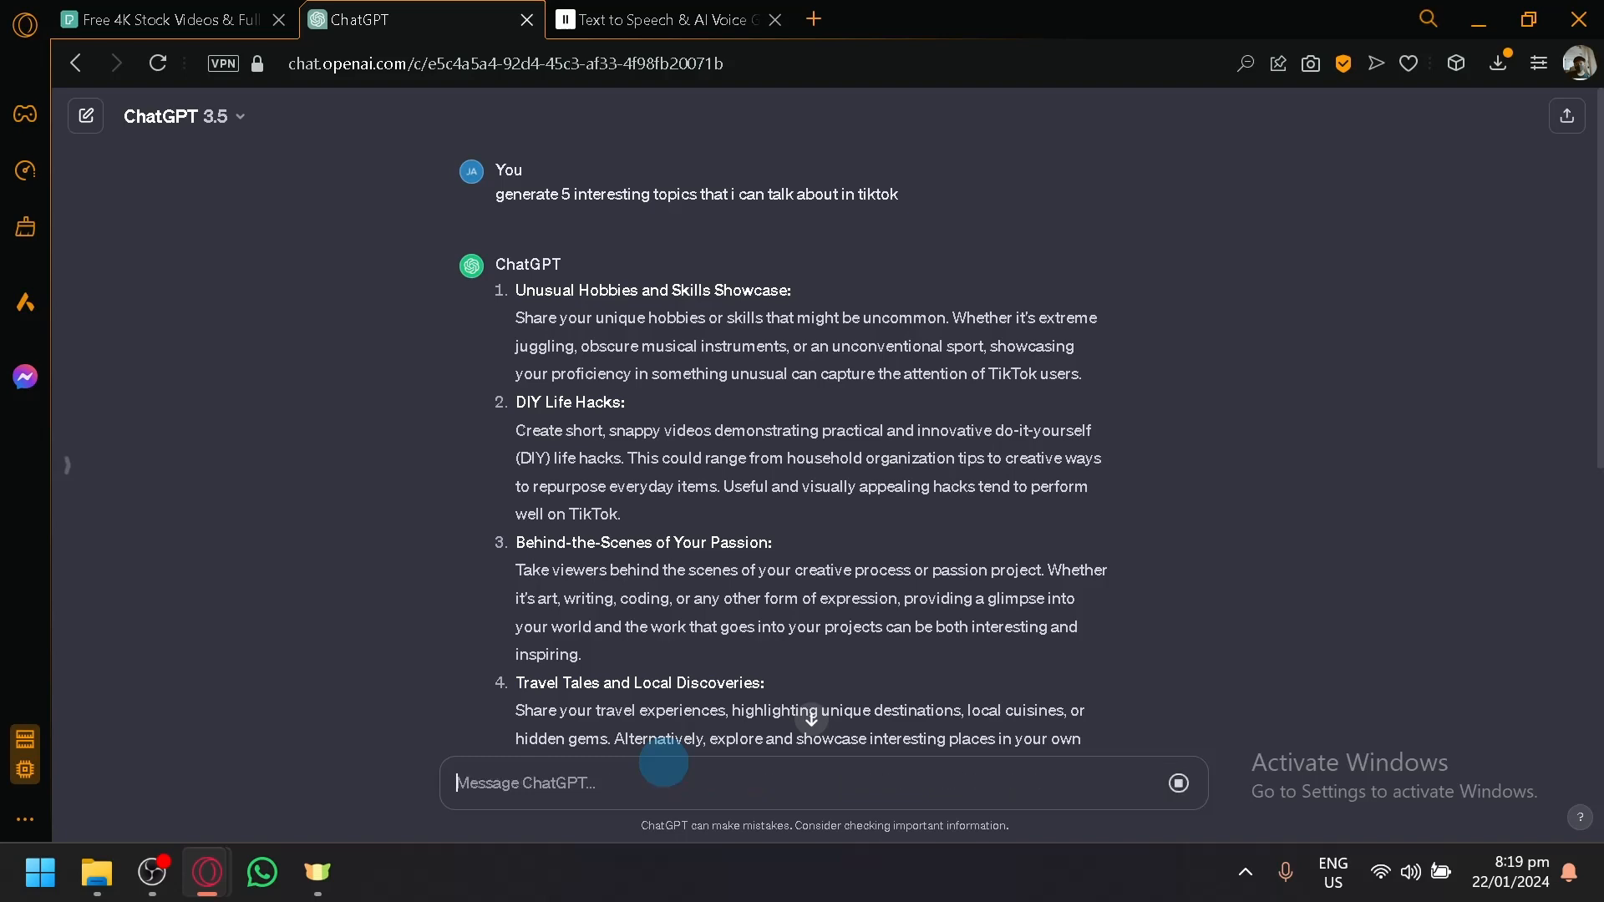
- Read through the revised list of TikTok topic ideas that an AI can produce
left_click(810, 718)
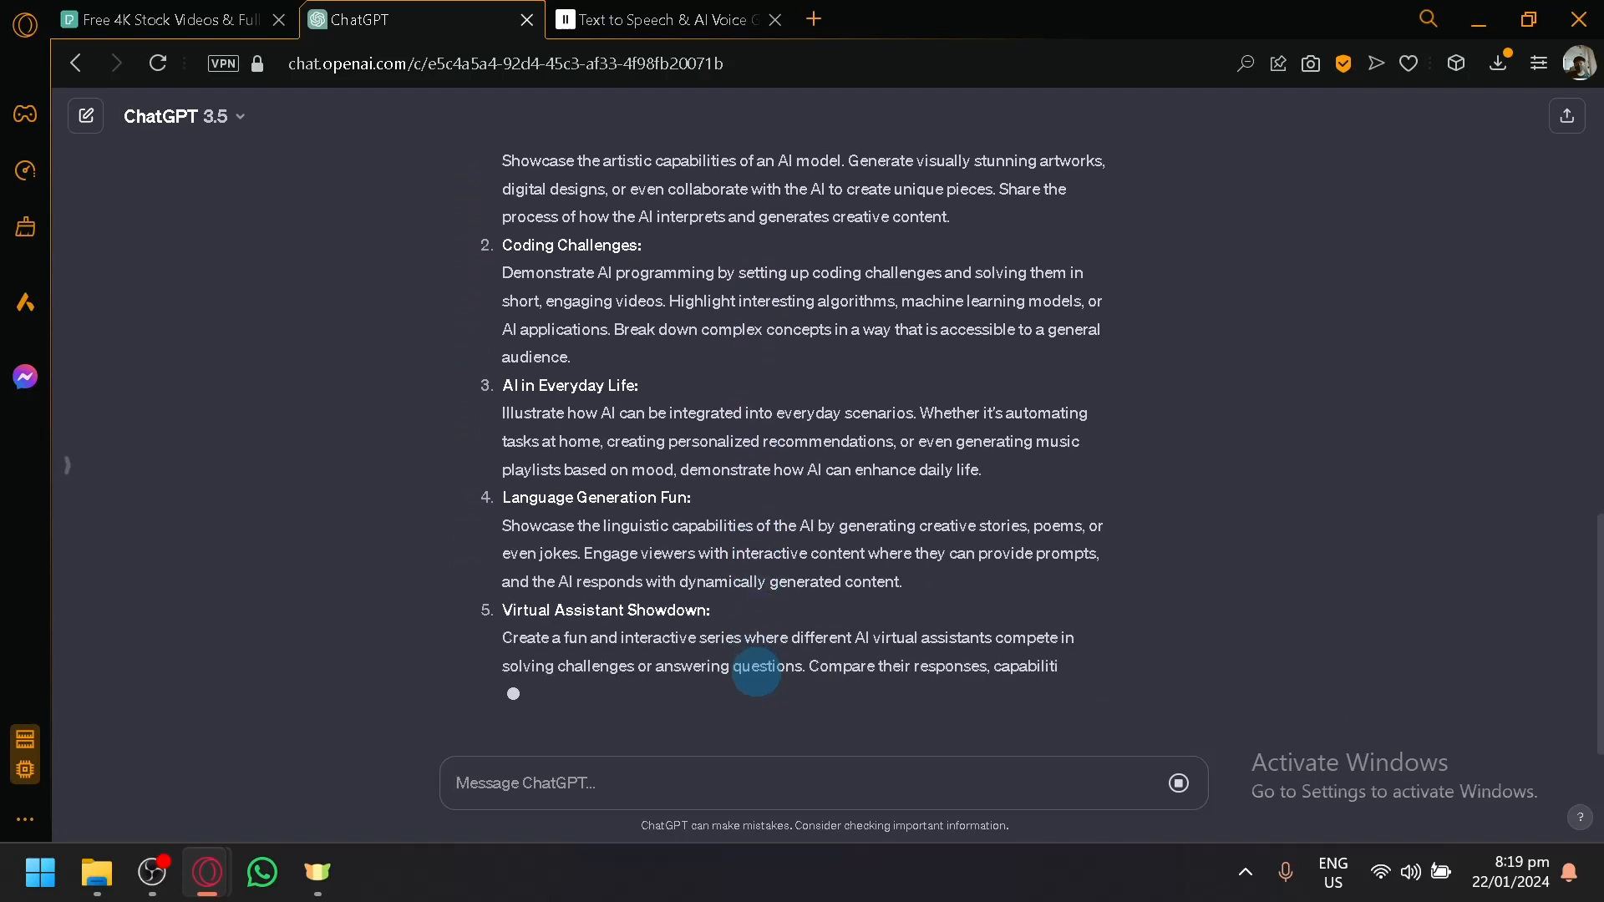
scroll(756, 670, "up", 2)
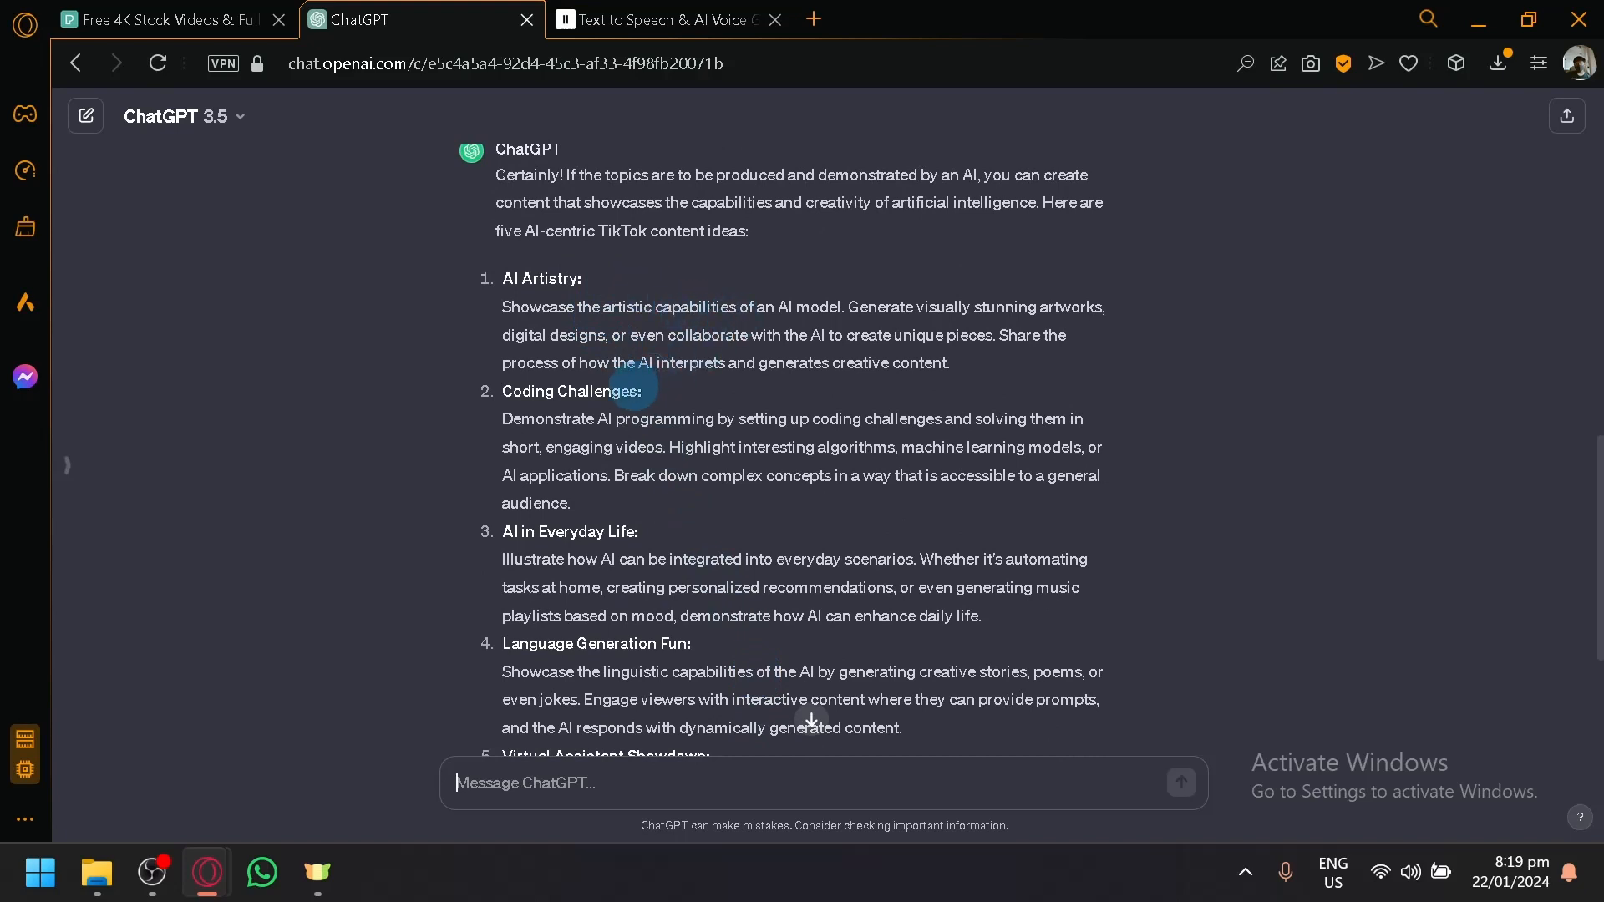
scroll(633, 393, "down", 1)
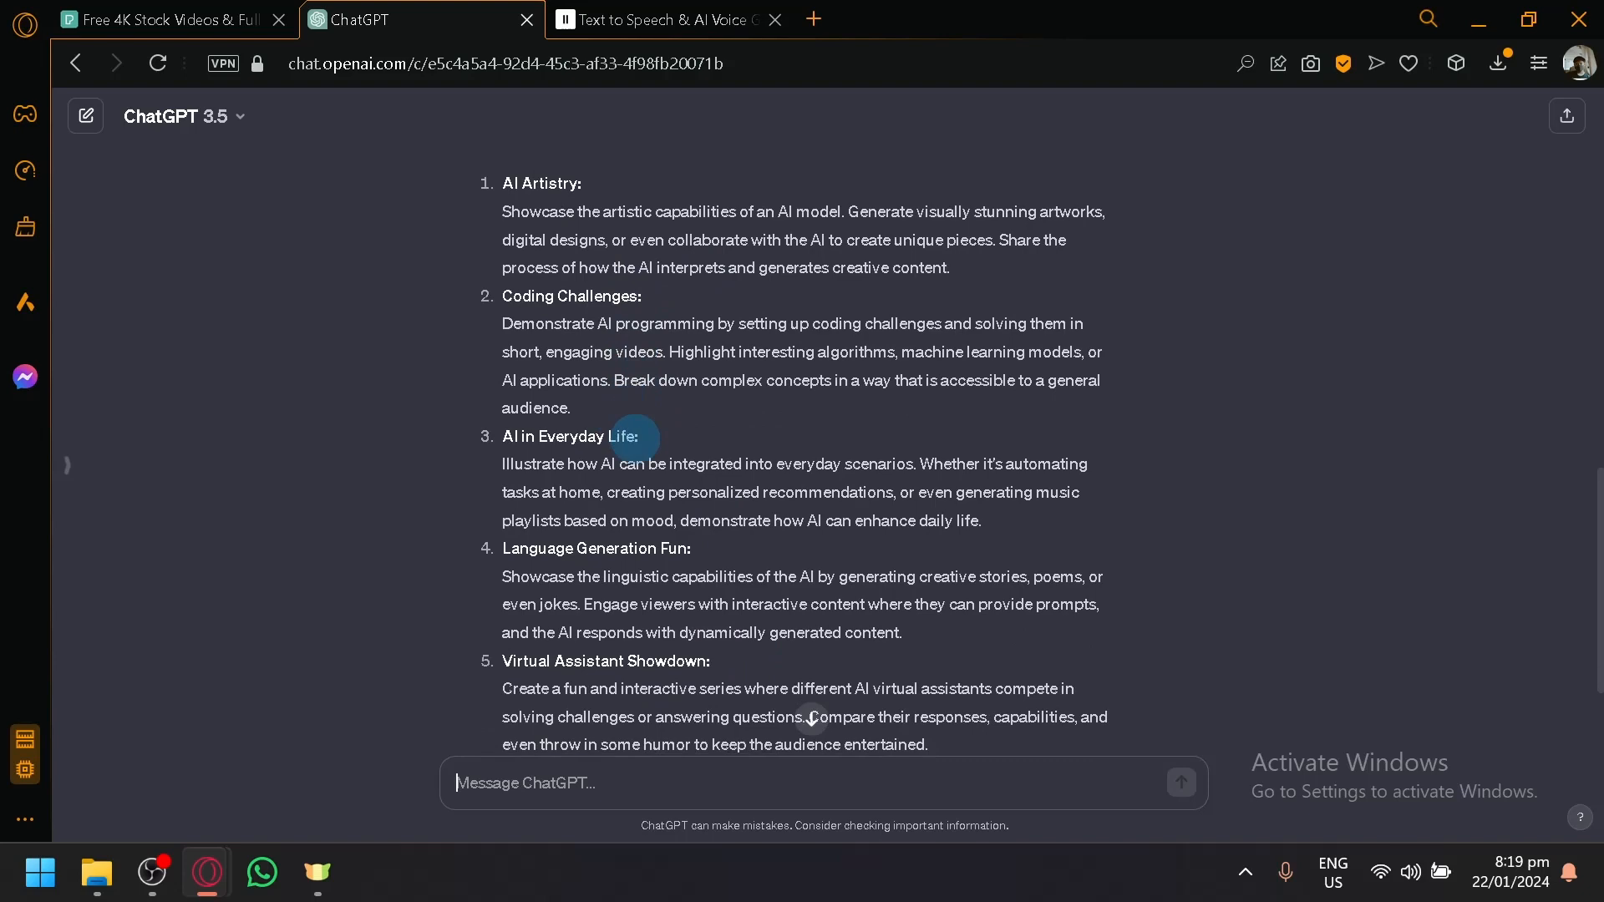
scroll(635, 430, "down", 1)
scroll(710, 518, "down", 1)
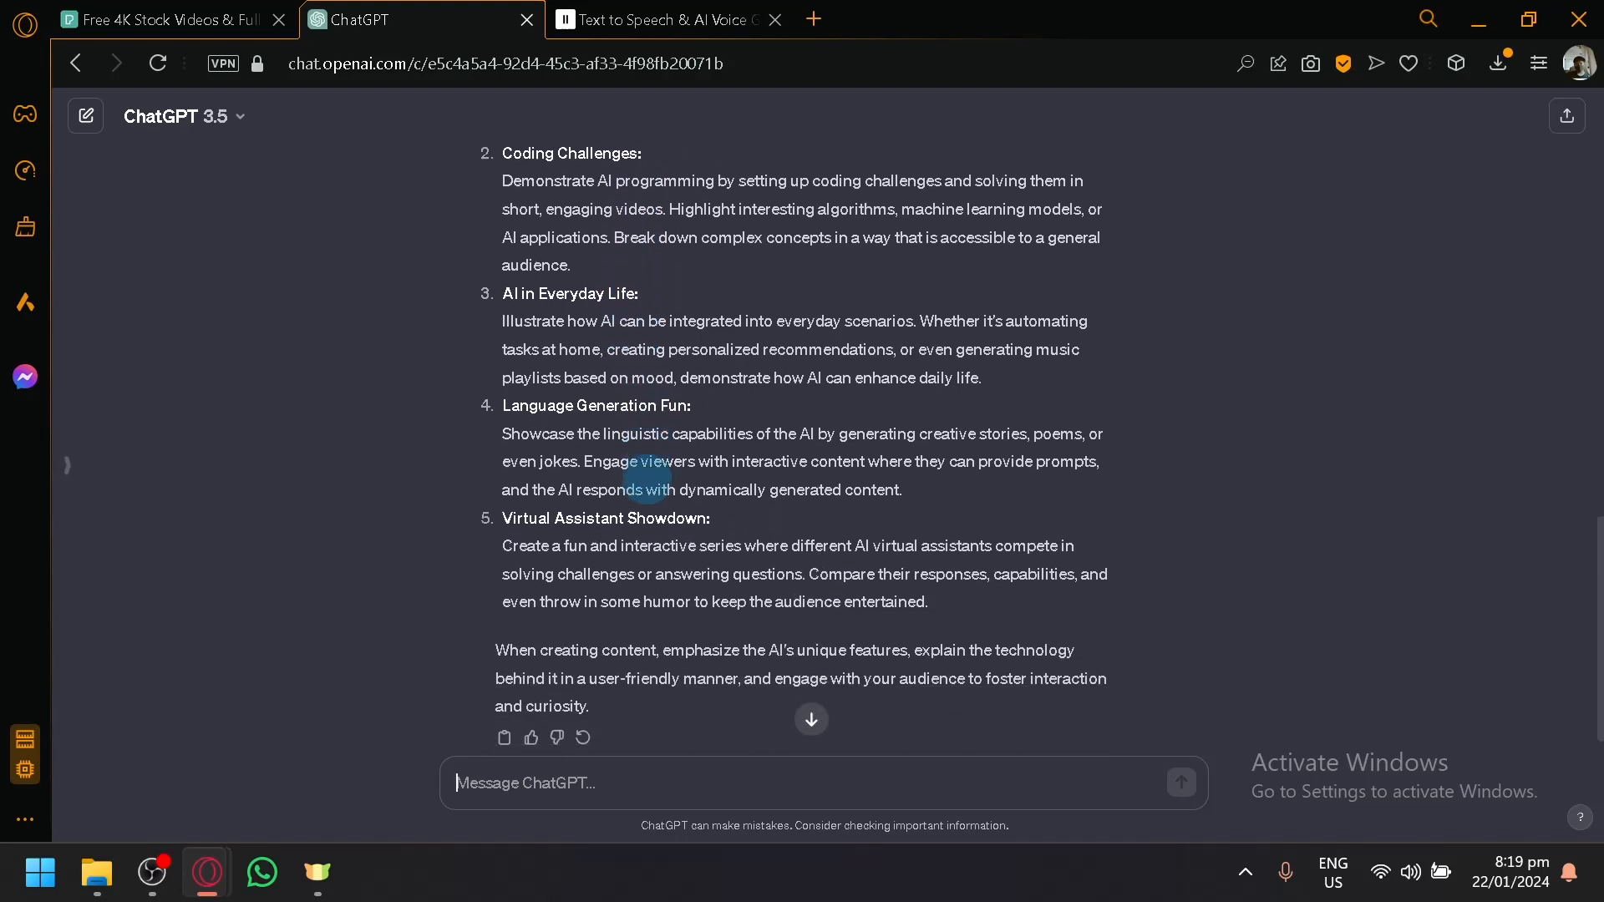
scroll(789, 573, "up", 2)
scroll(794, 580, "down", 2)
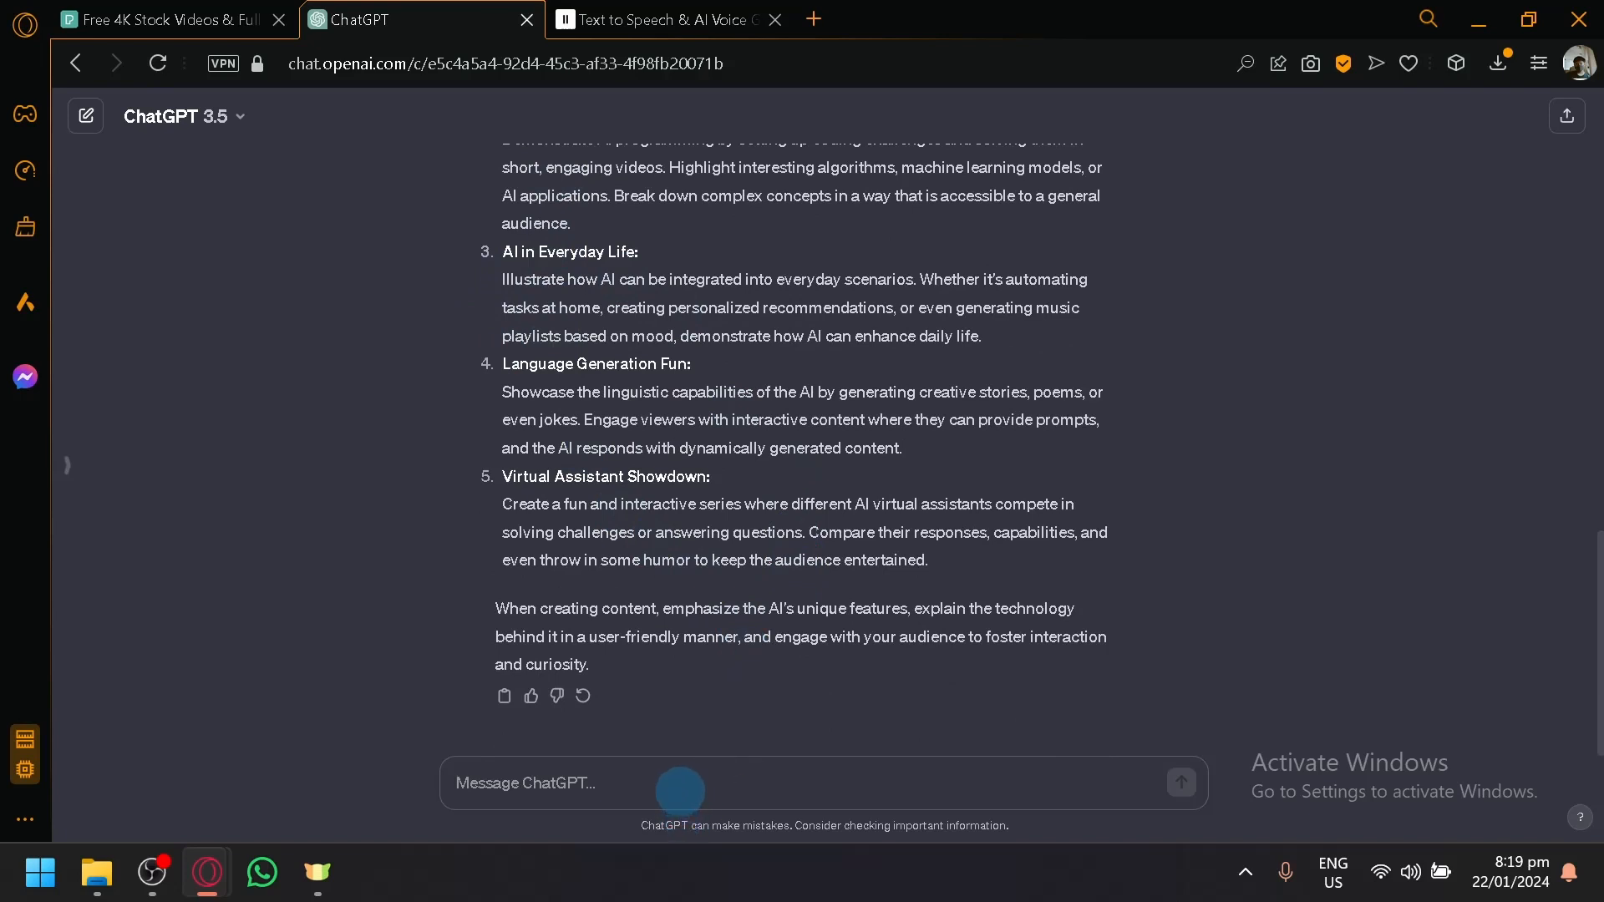
- Send the prompt "choose an interesting topic about pyramids that i can talk about in tiktok"
left_click(629, 786)
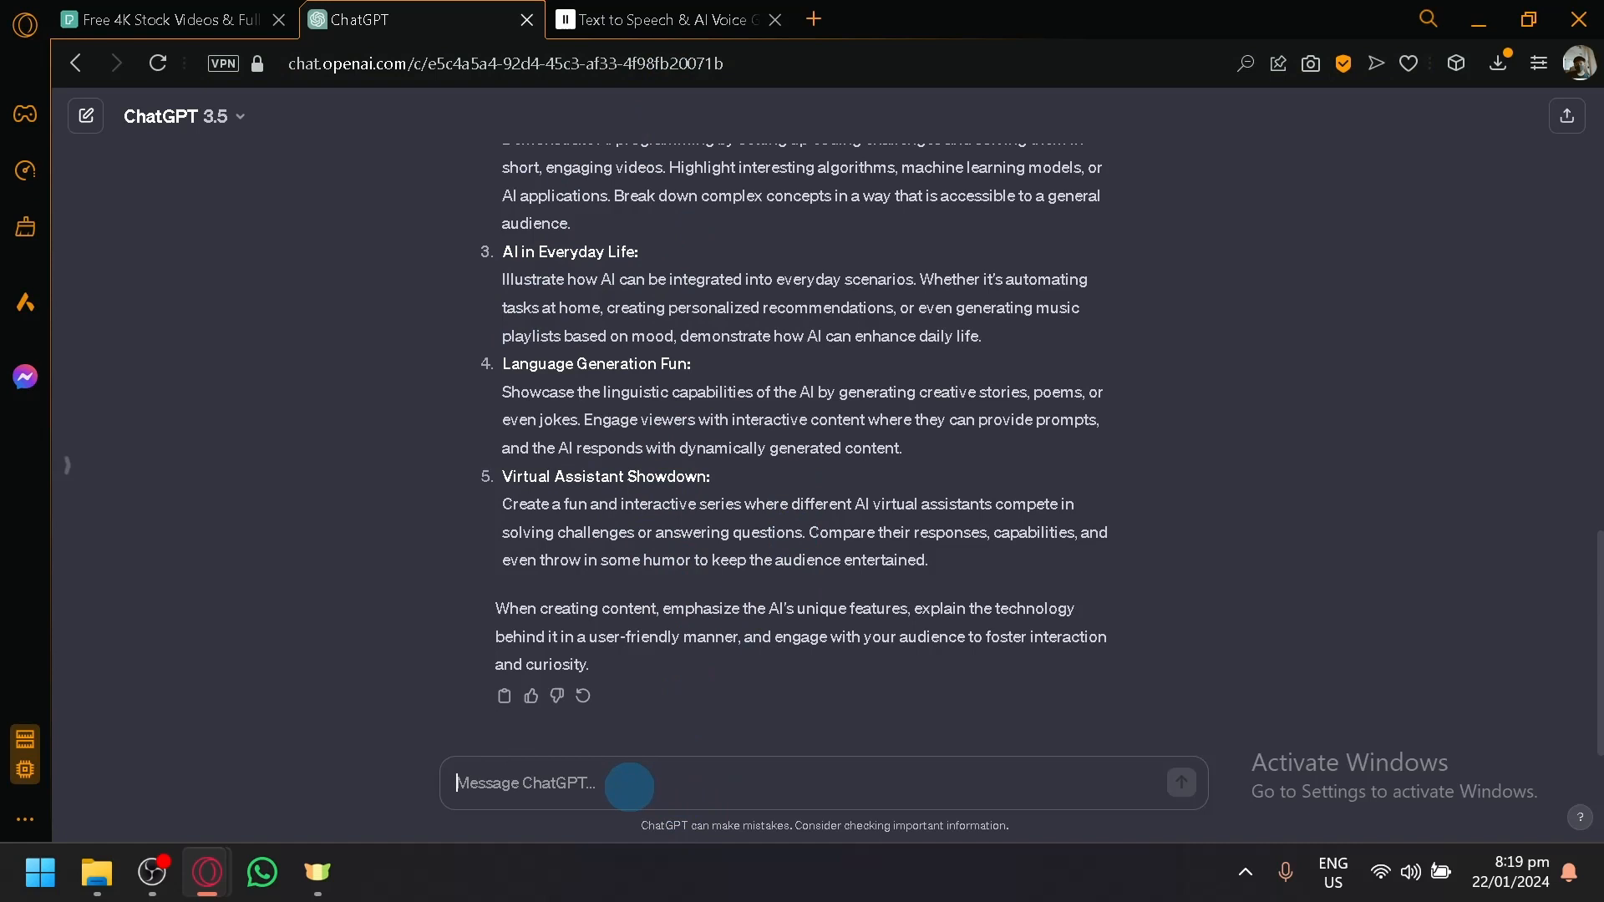
type("creat")
key("BackSpace")
key("BackSpace")
key("BackSpace")
key("BackSpace")
key("BackSpace")
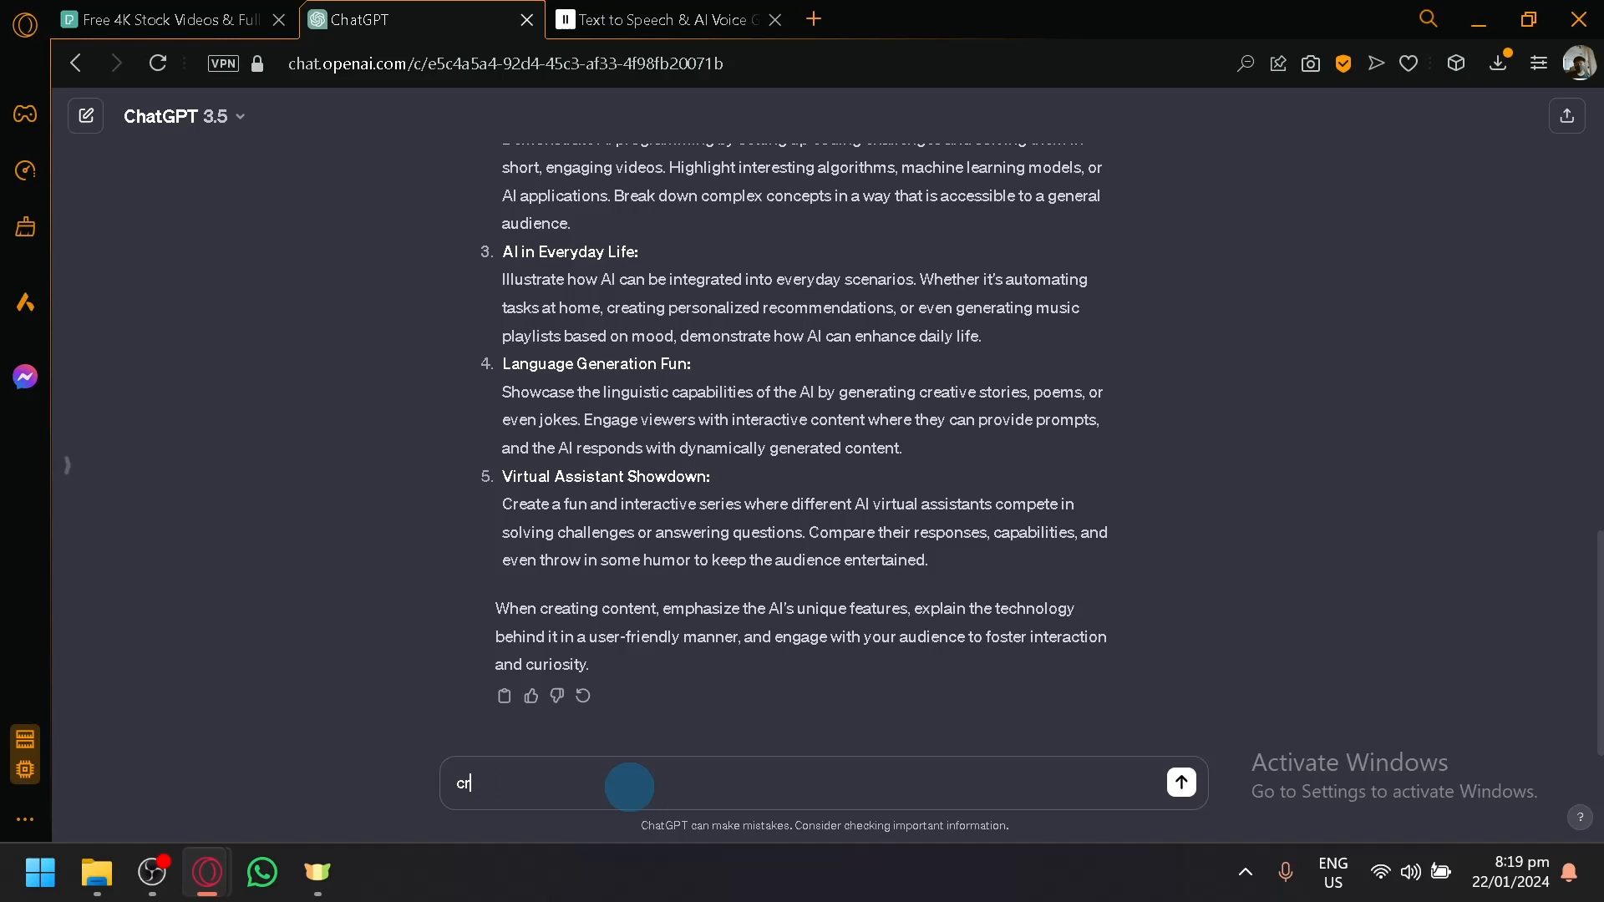
type("choose an interesting topic about ")
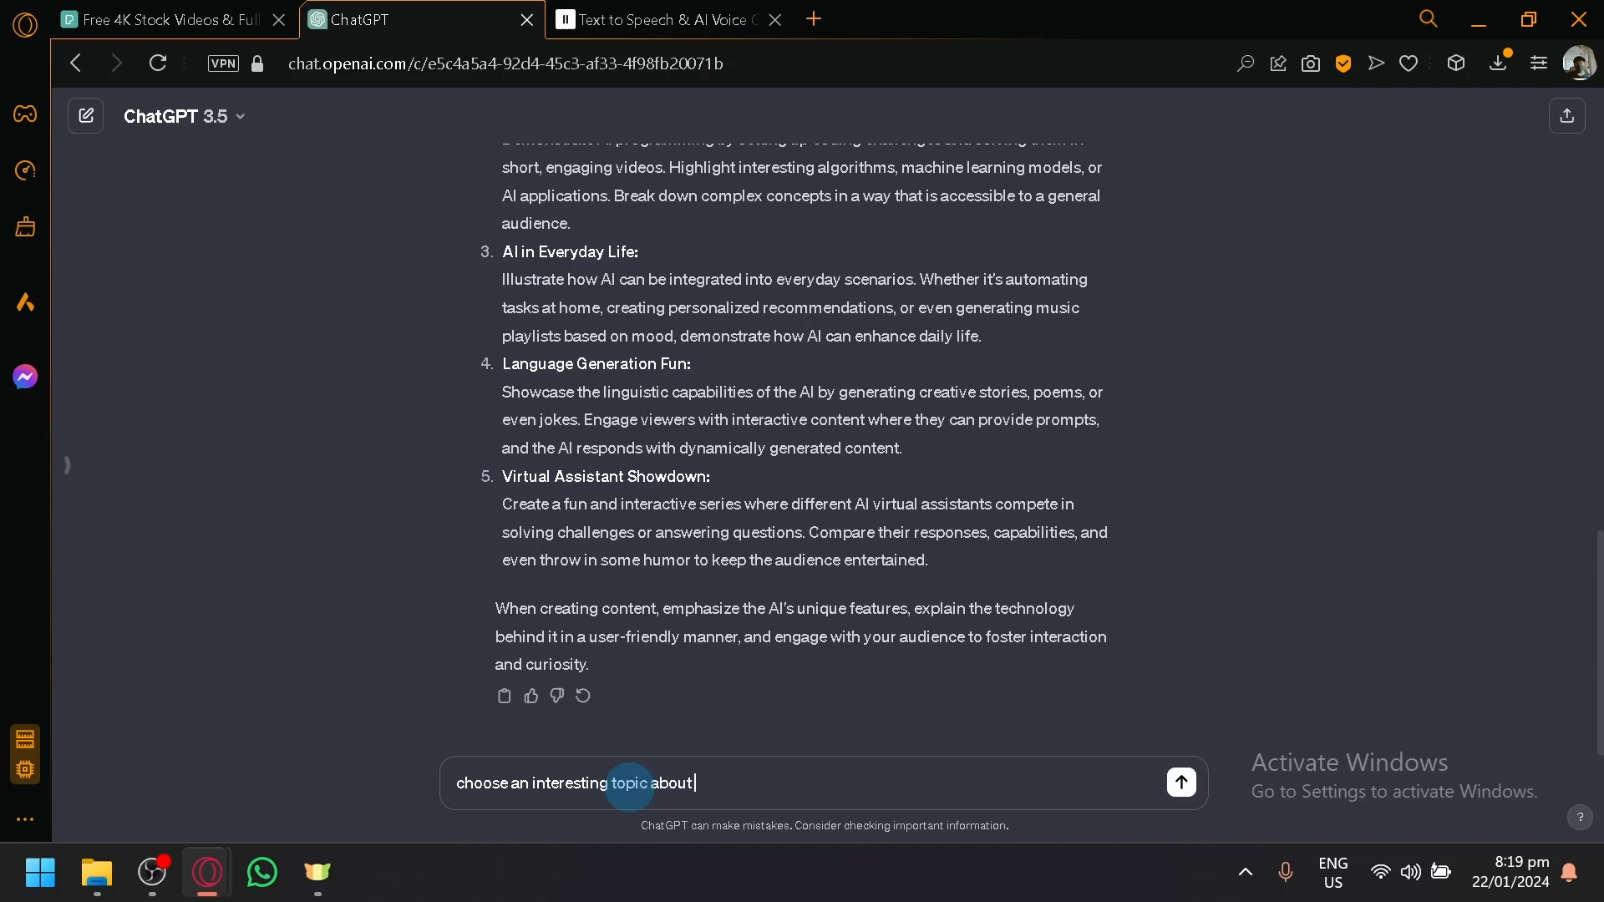
type("pyramids that i can talk about")
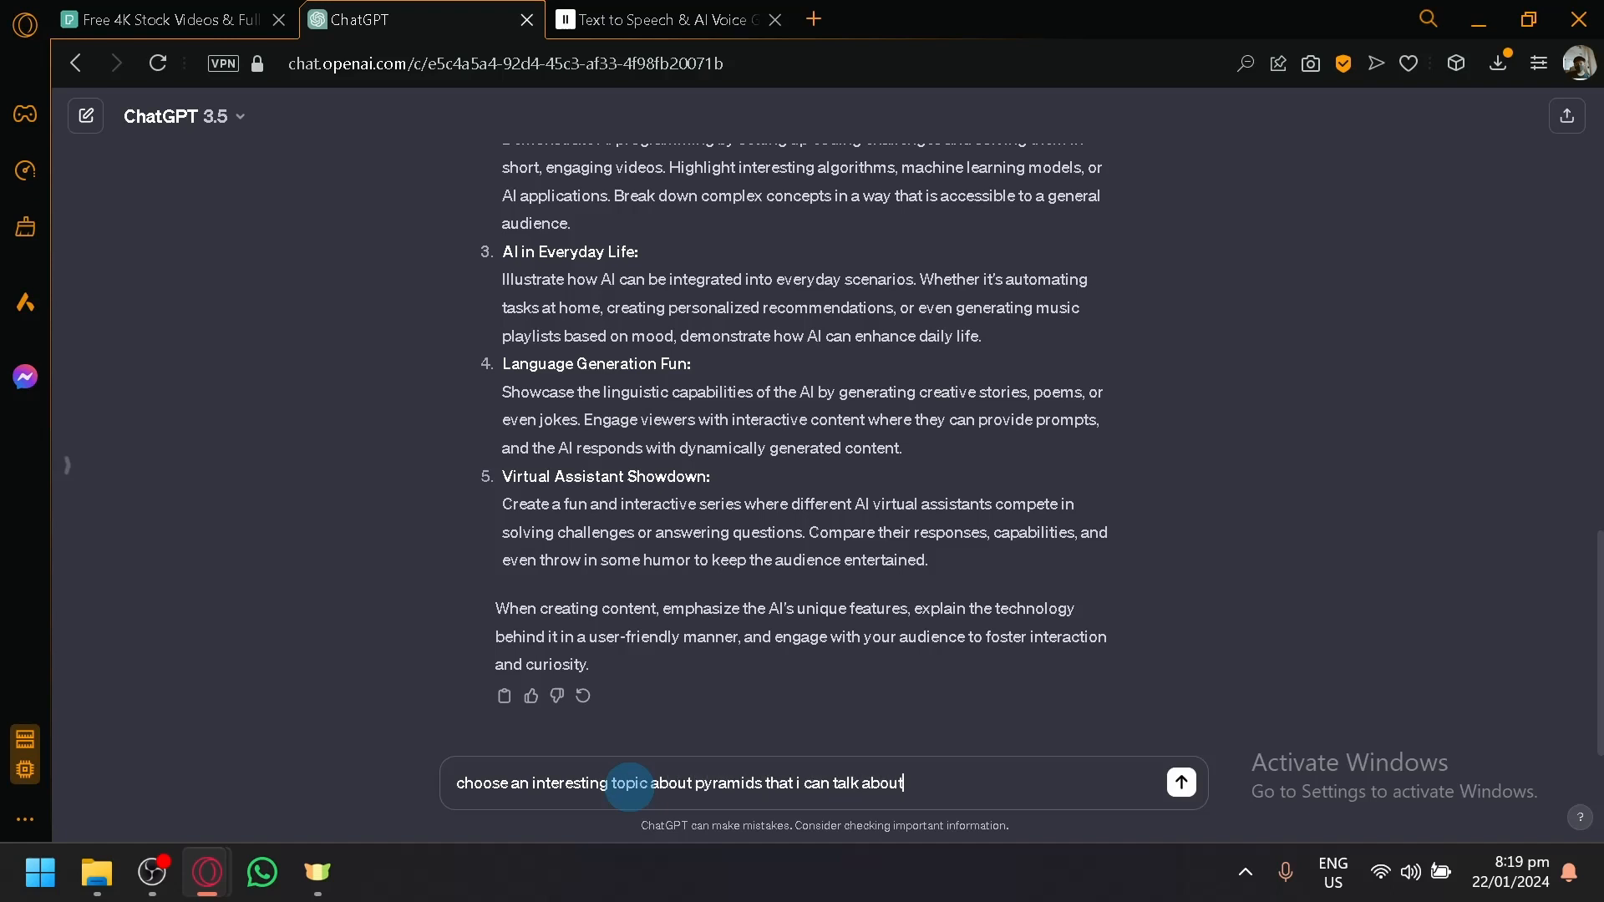
type(" in tiktok")
key("Return")
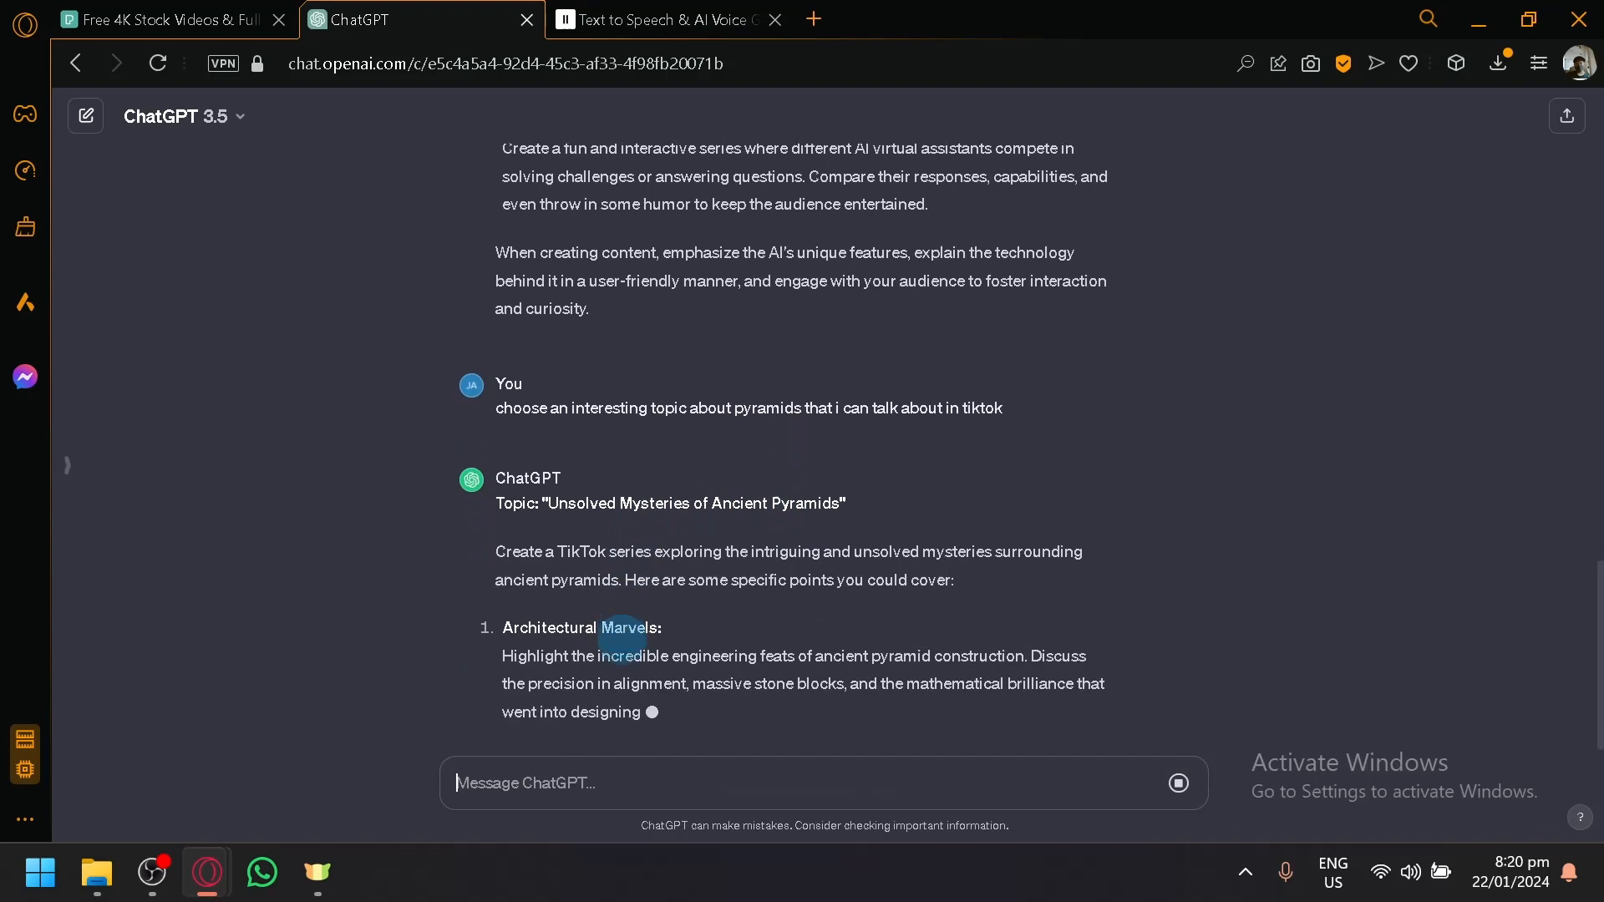
- Send the two-line prompt "Create teh script taht talks about" / "Architectural Marvels about pyramids", reusing the first suggested point's heading
scroll(670, 553, "up", 1)
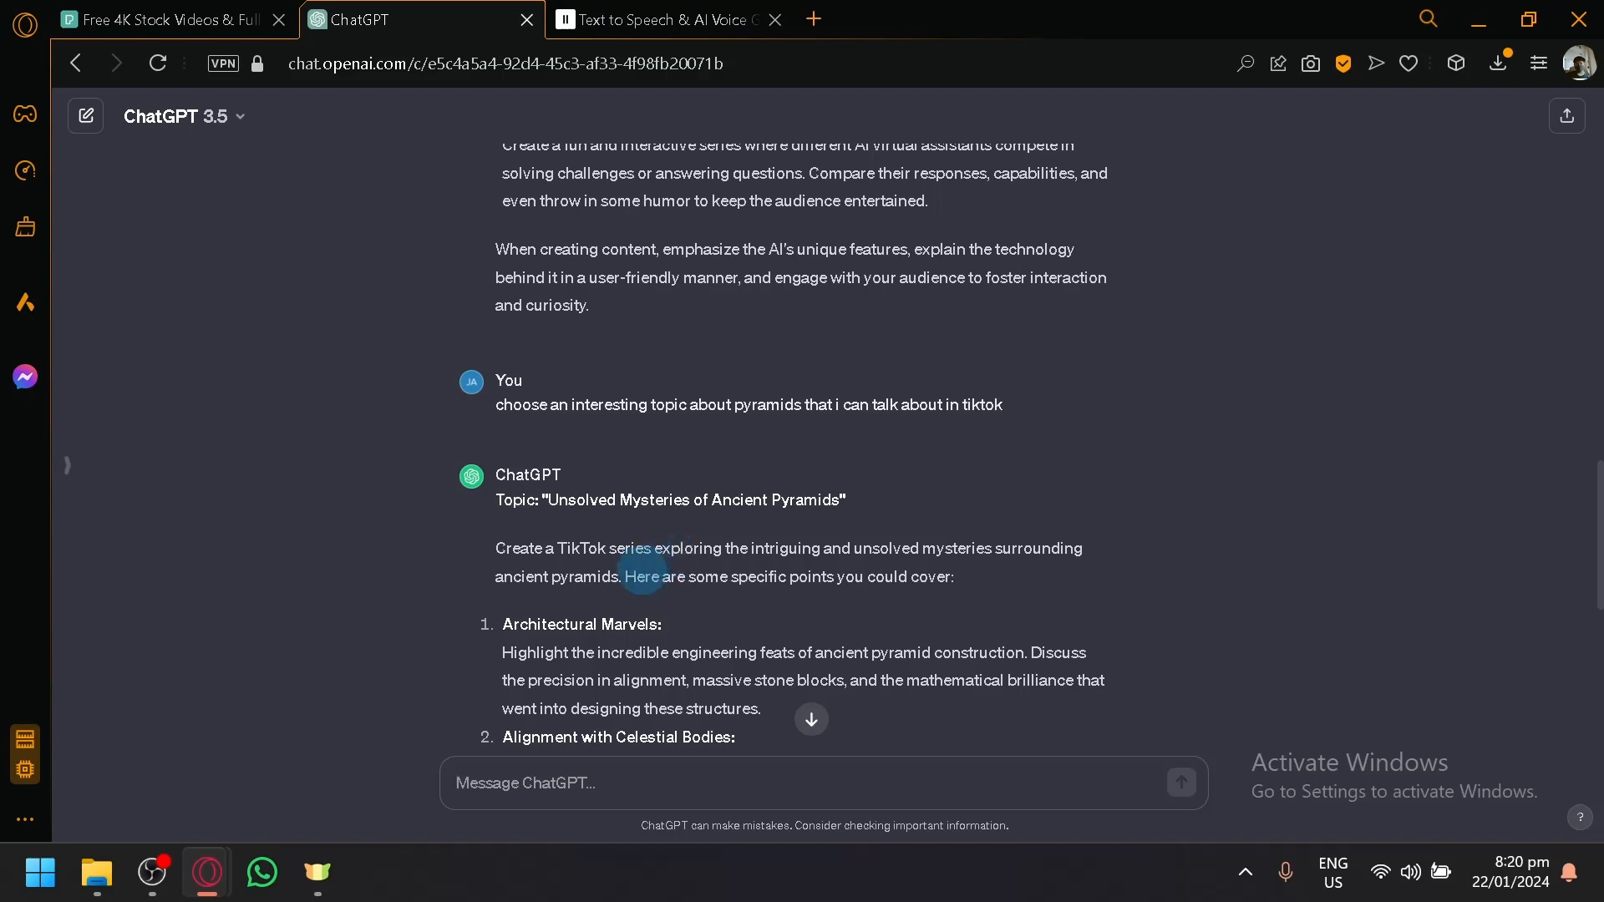
left_click_drag(660, 623, 502, 622)
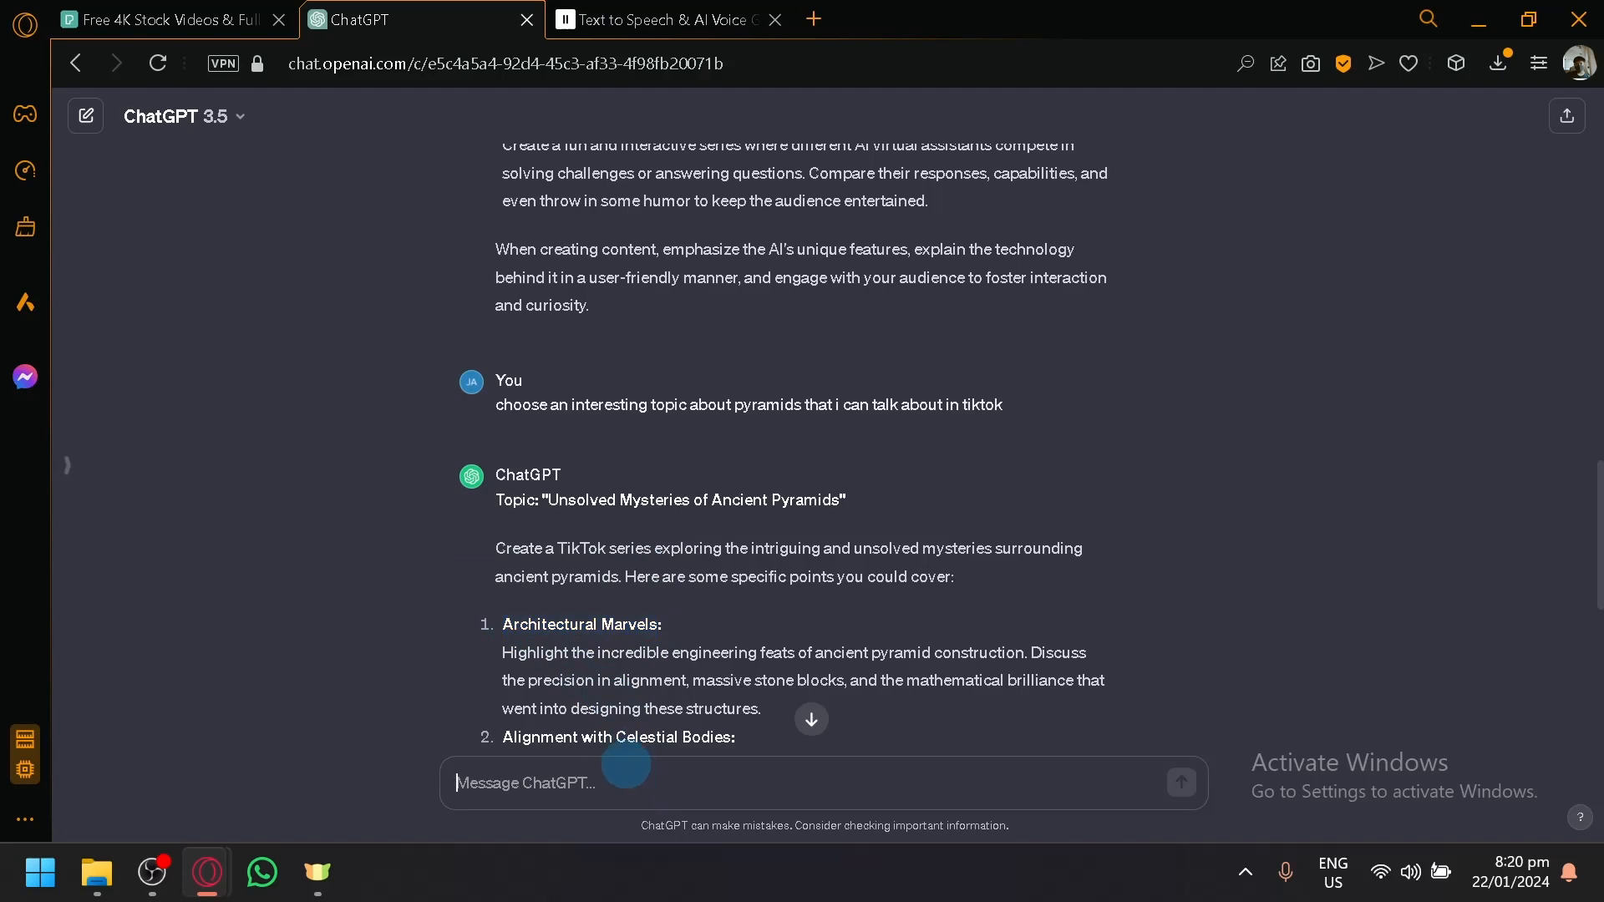
type("Architectural Marvels")
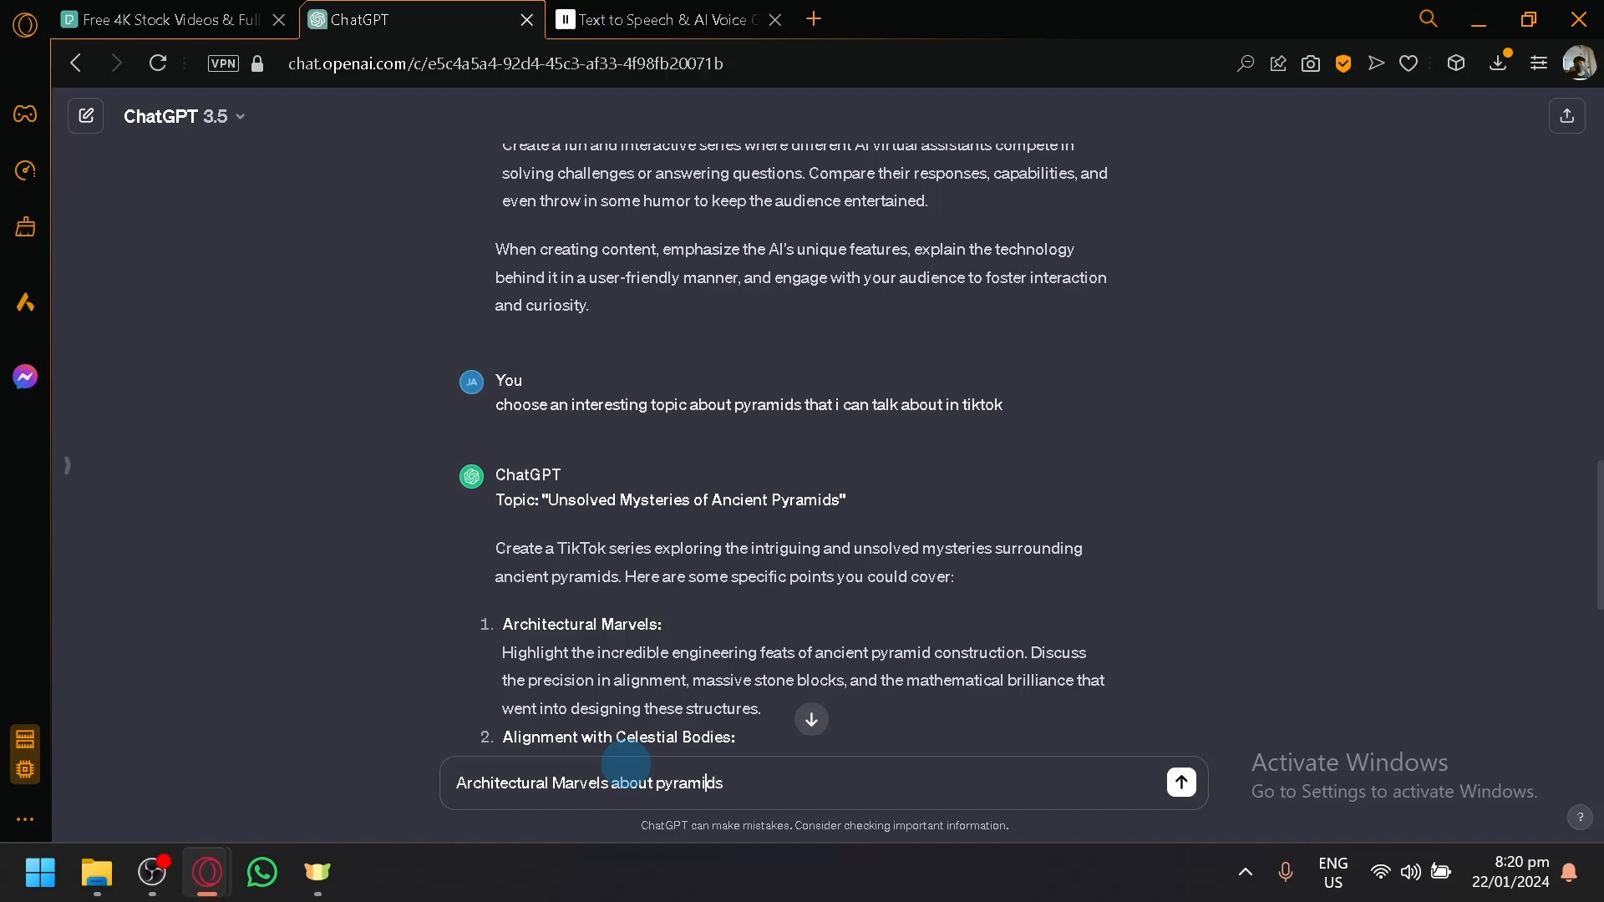
key("shift+Return")
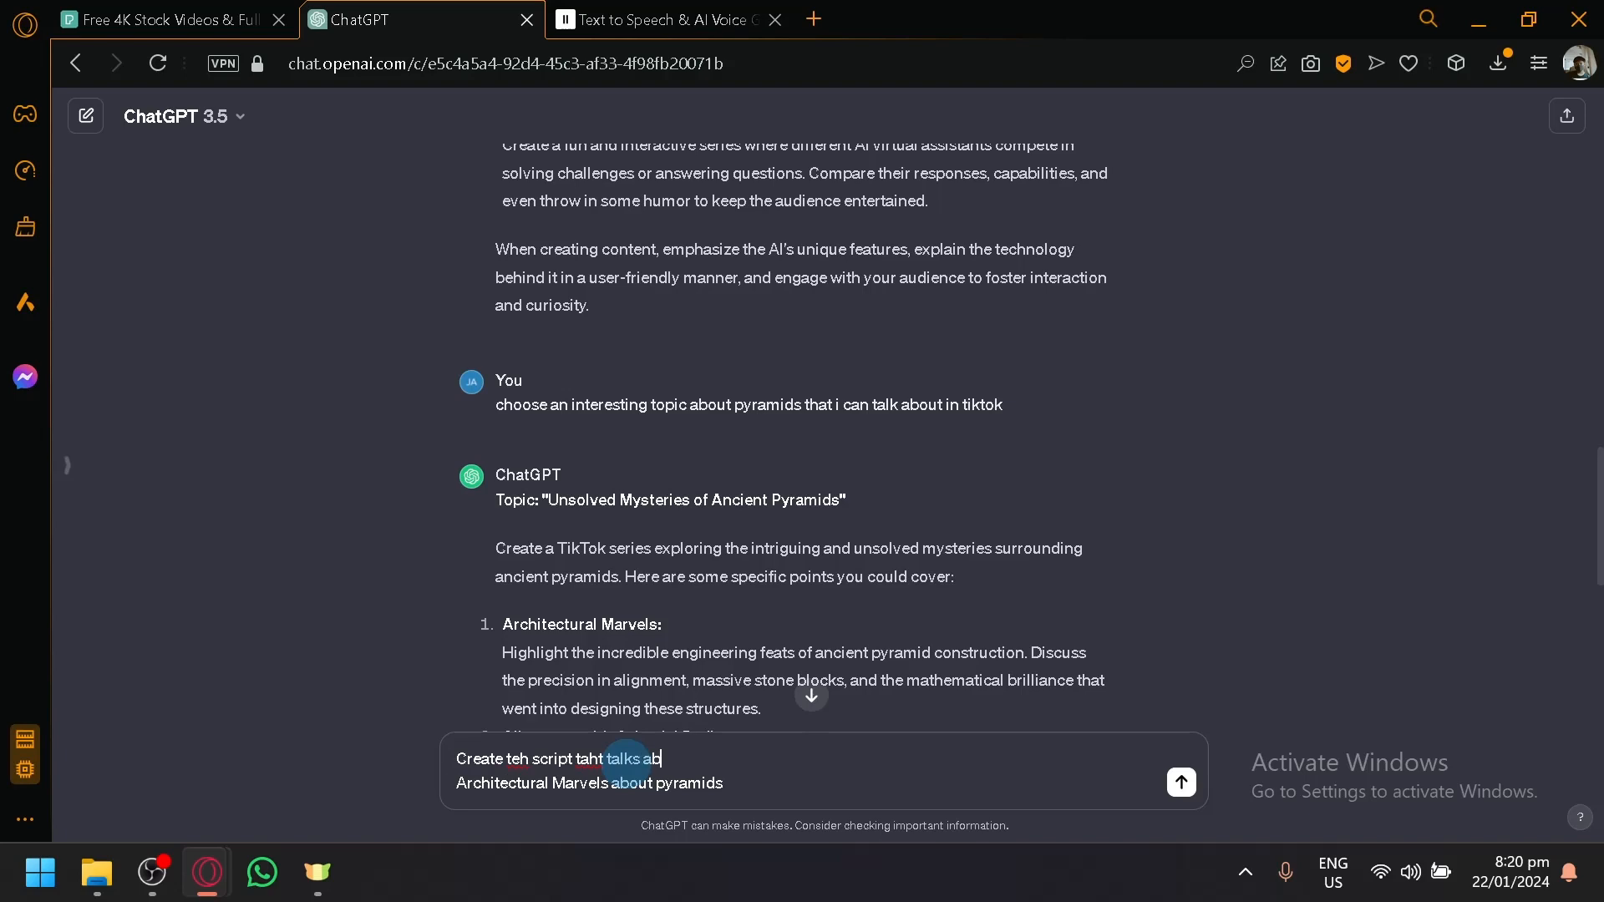
key("Return")
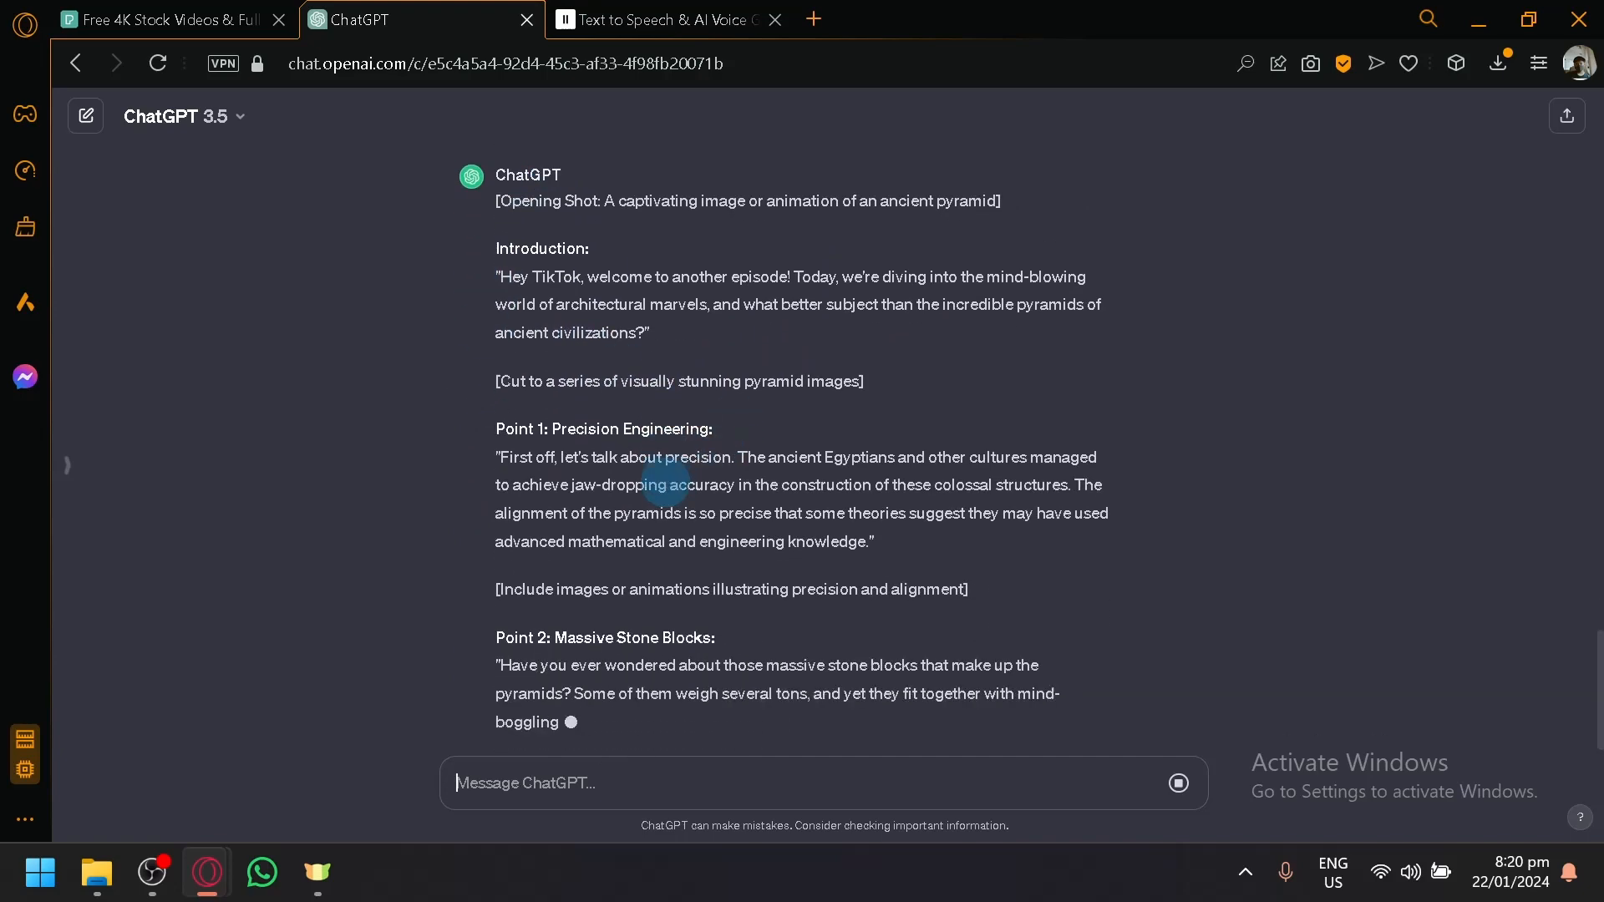
- Copy the spoken introduction text of the generated pyramid script
scroll(665, 476, "up", 3)
scroll(707, 503, "down", 2)
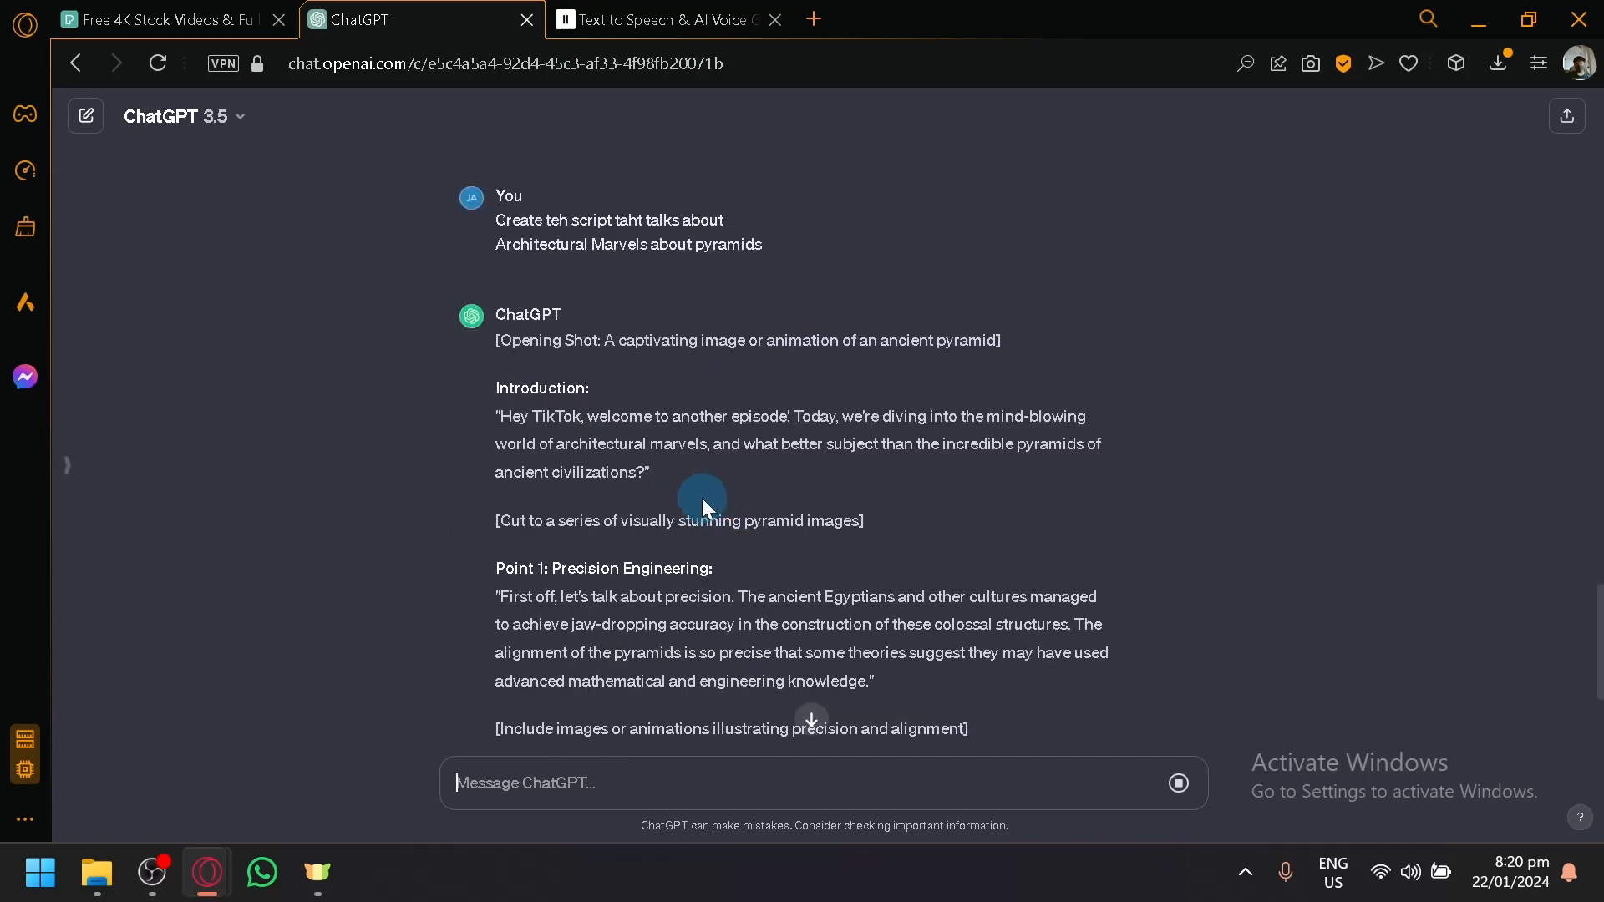
scroll(702, 498, "down", 2)
scroll(670, 457, "up", 2)
left_click_drag(648, 499, 501, 422)
key("ctrl+c")
scroll(534, 455, "down", 7)
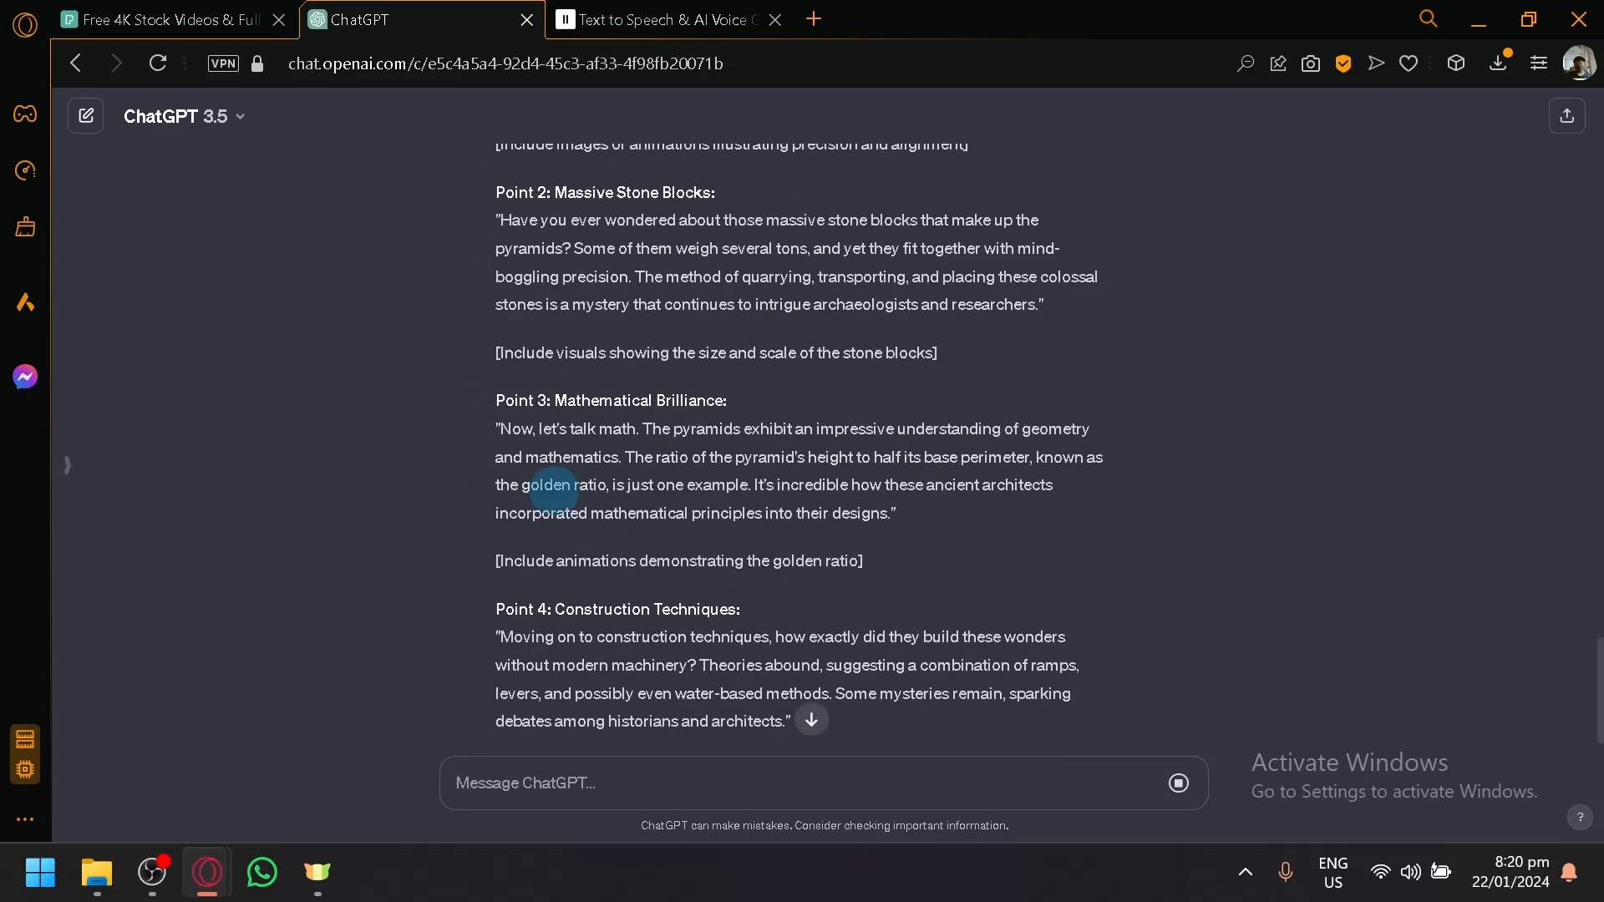
- Switch to ElevenLabs Speech Synthesis and replace the existing text with the copied pyramid script introduction
left_click(624, 13)
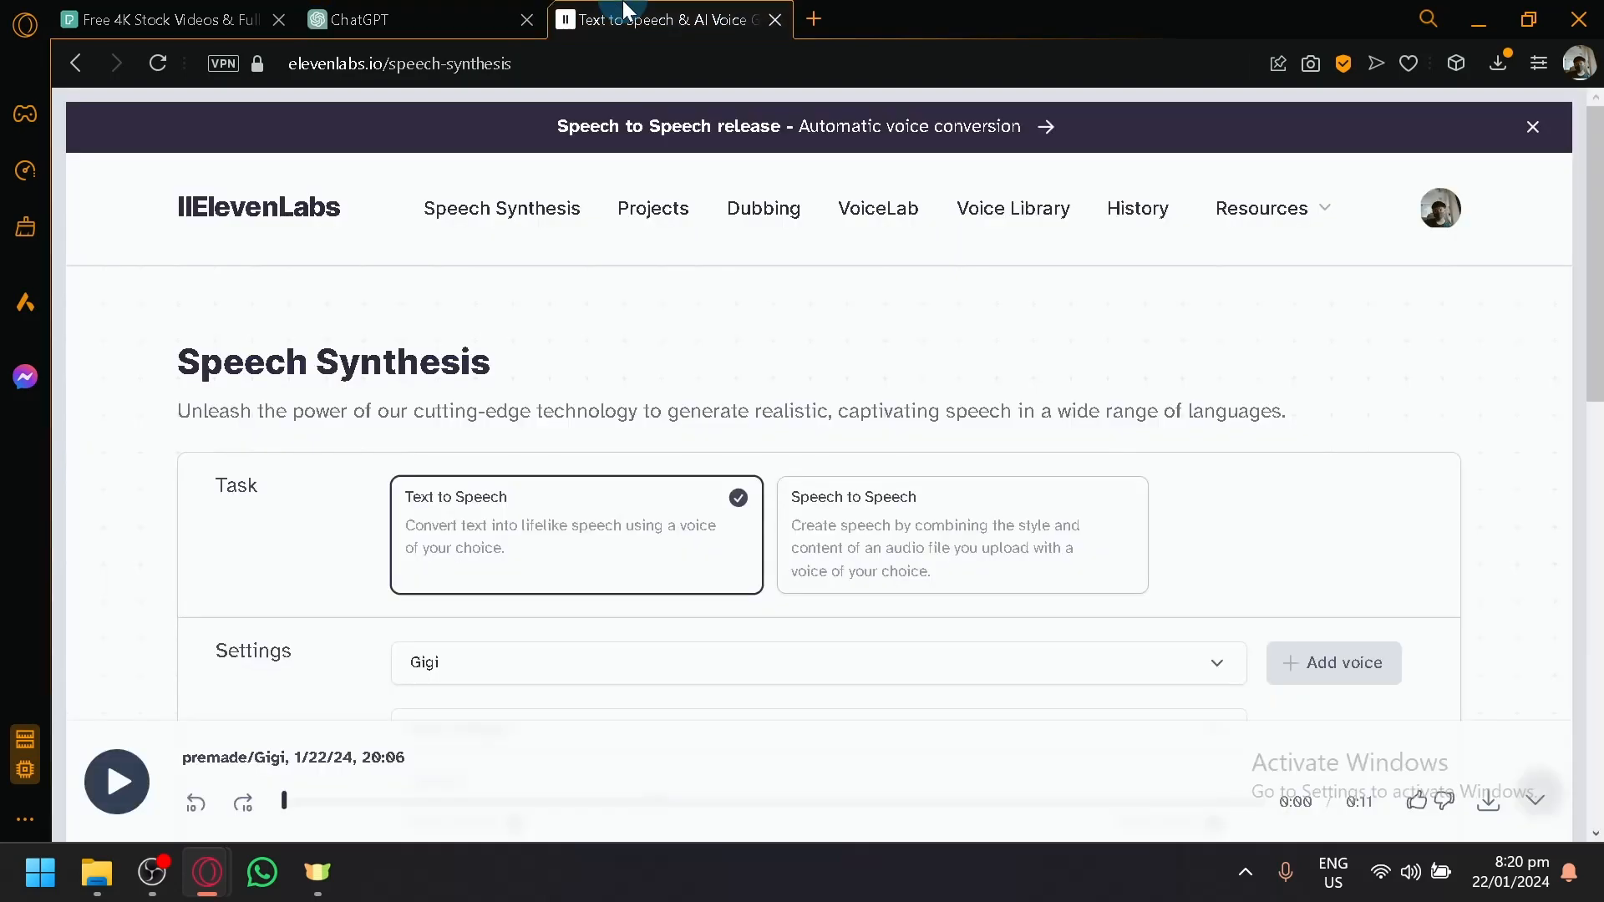
scroll(468, 401, "down", 10)
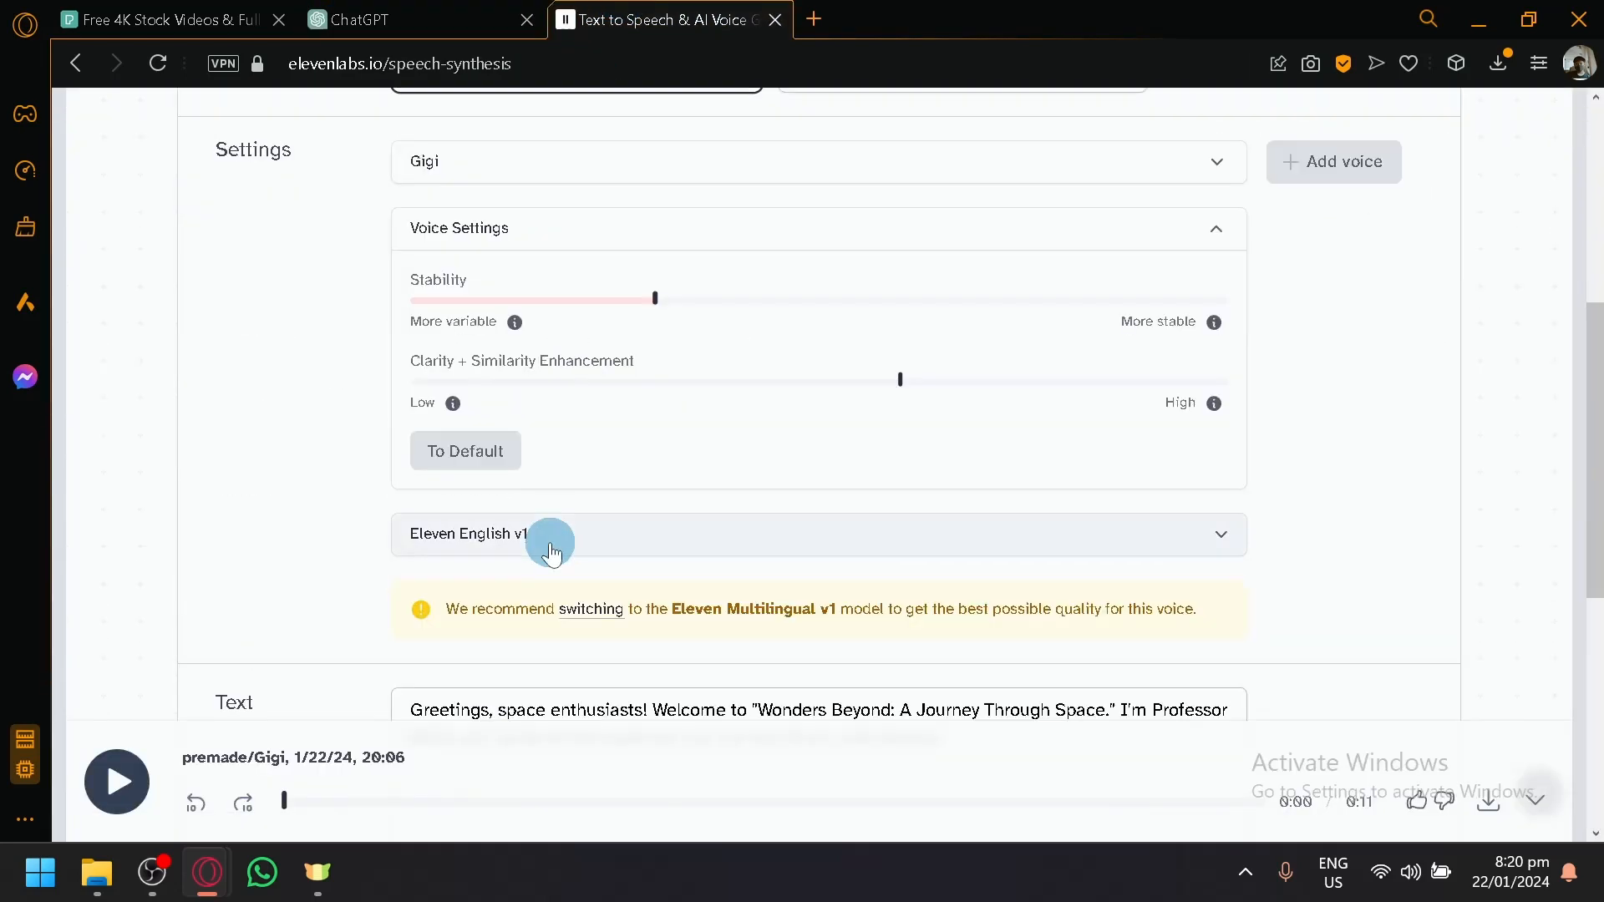
left_click(556, 545)
key("ctrl+a")
key("ctrl+v")
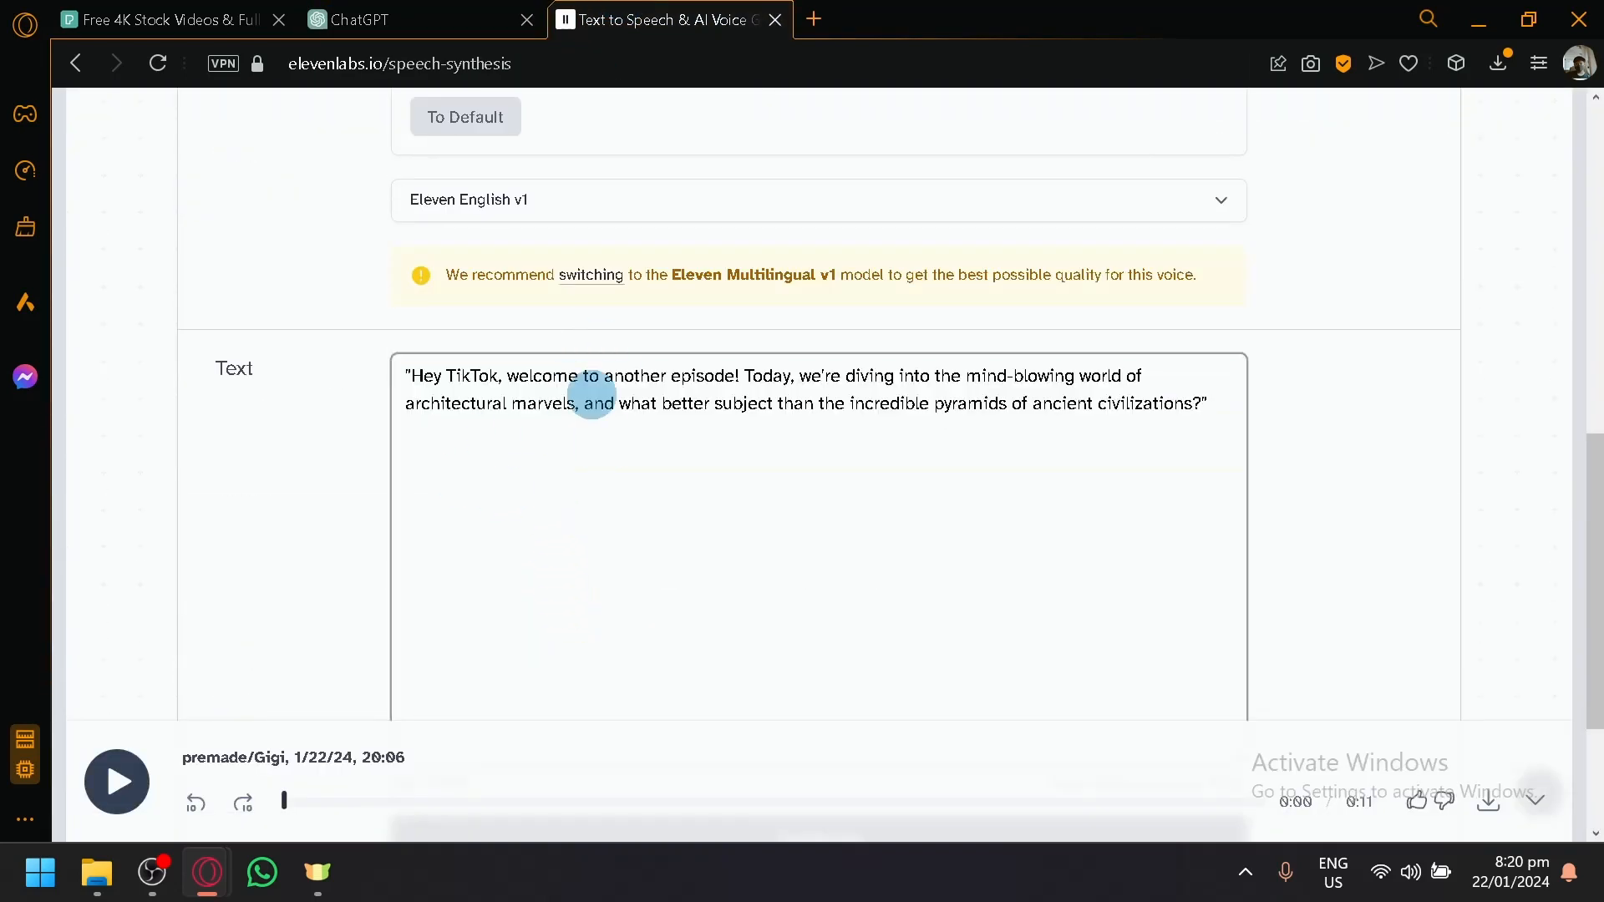
- Preview the premade Antoni voice and select it as the speech voice
scroll(554, 376, "up", 8)
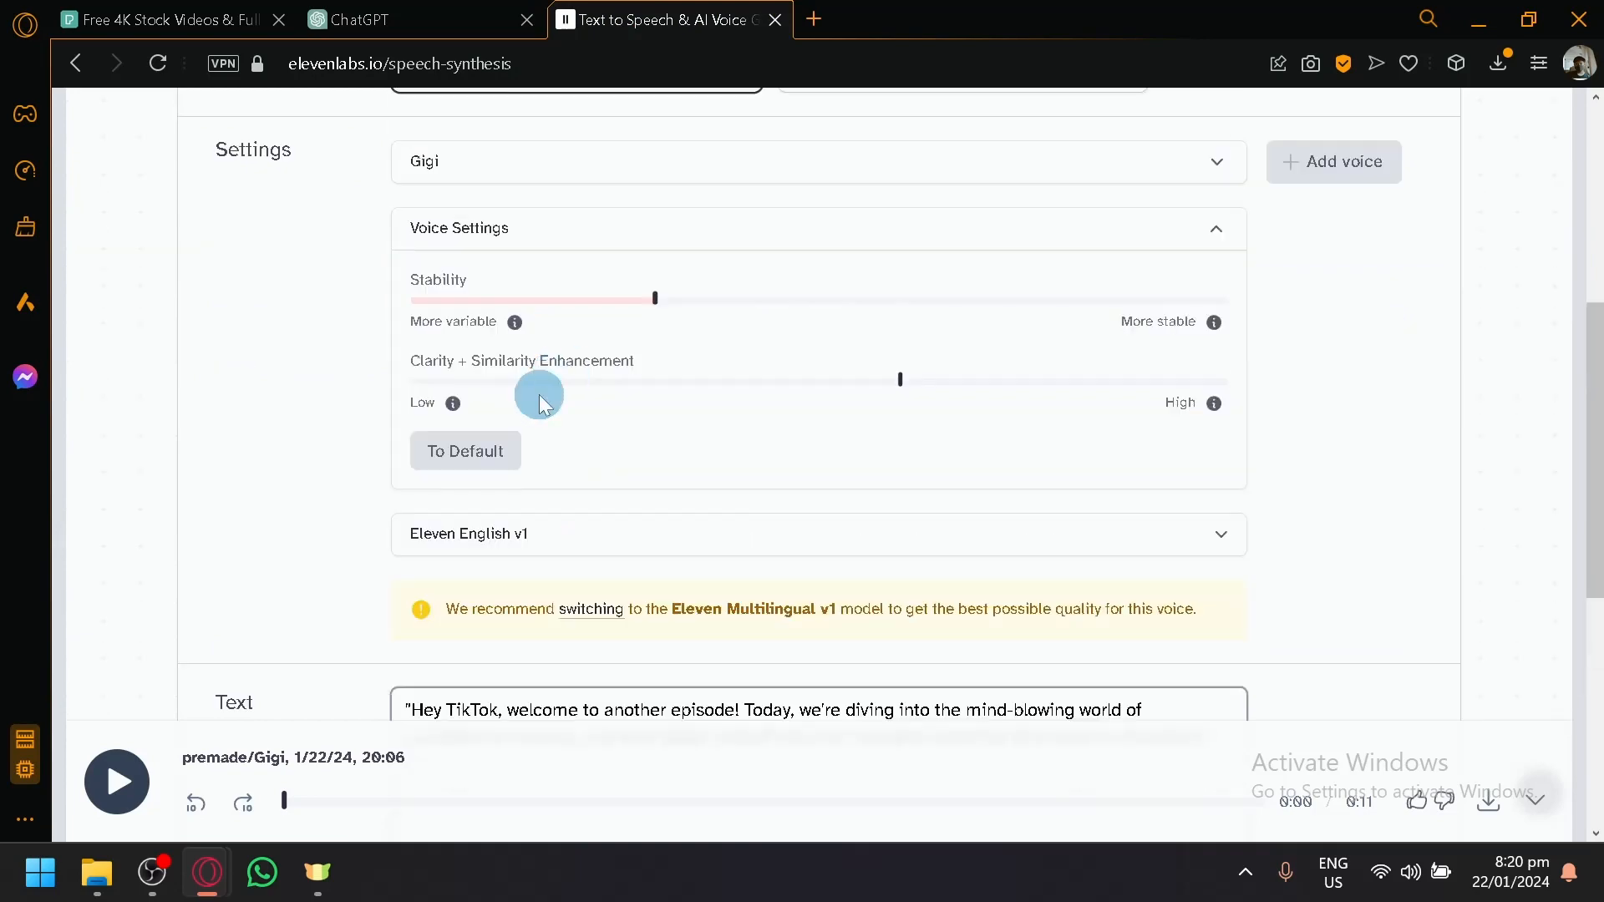
left_click(591, 495)
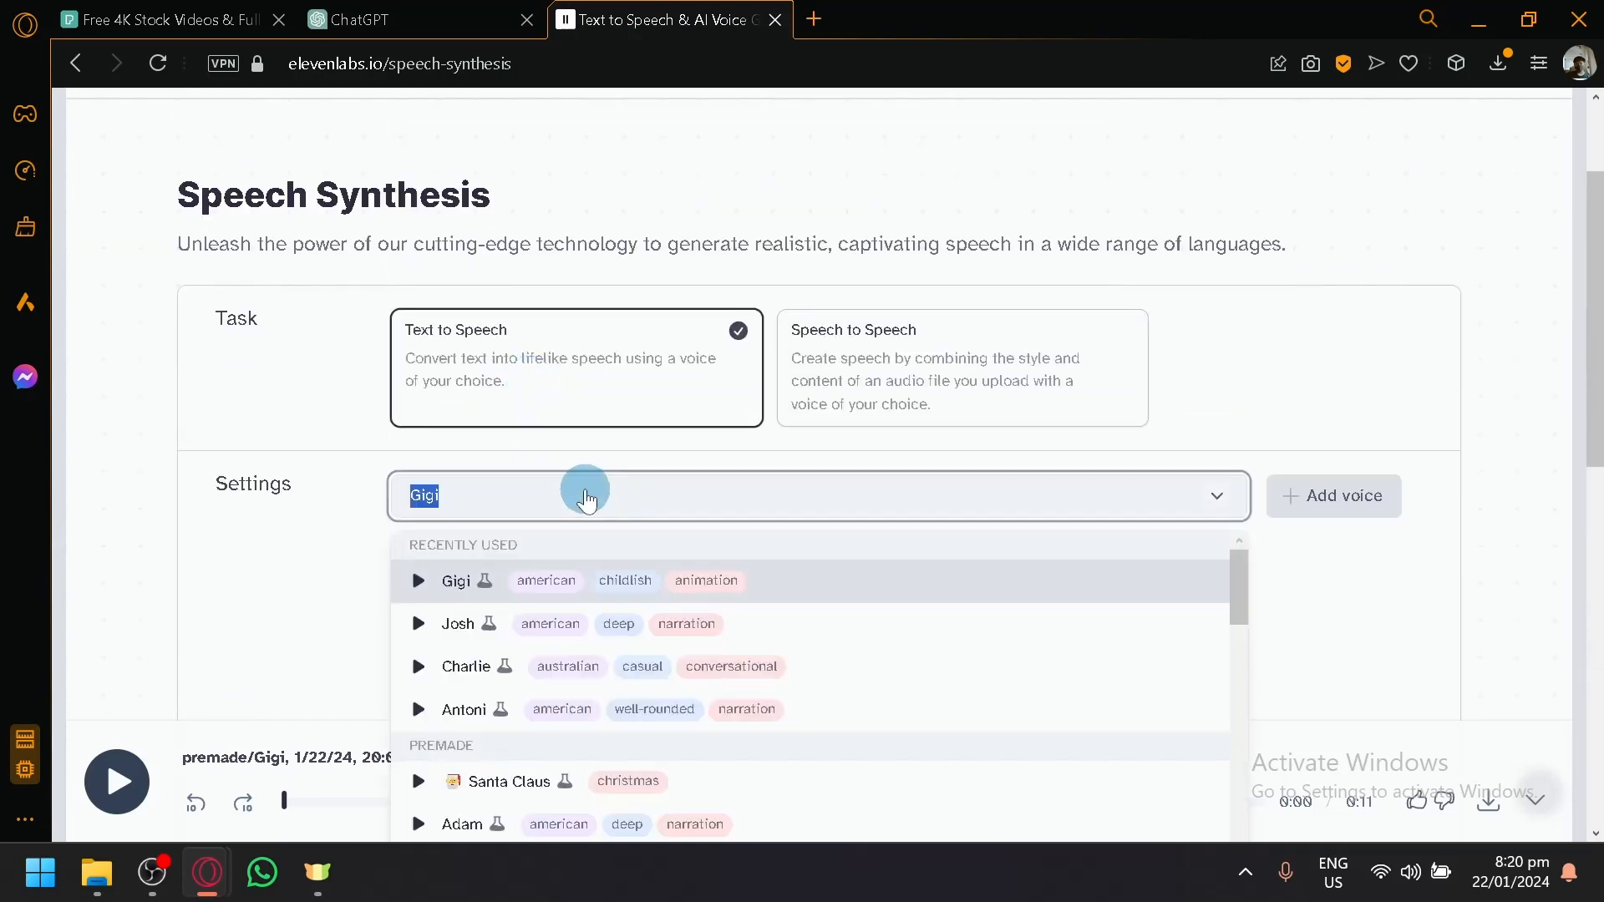
scroll(647, 615, "down", 2)
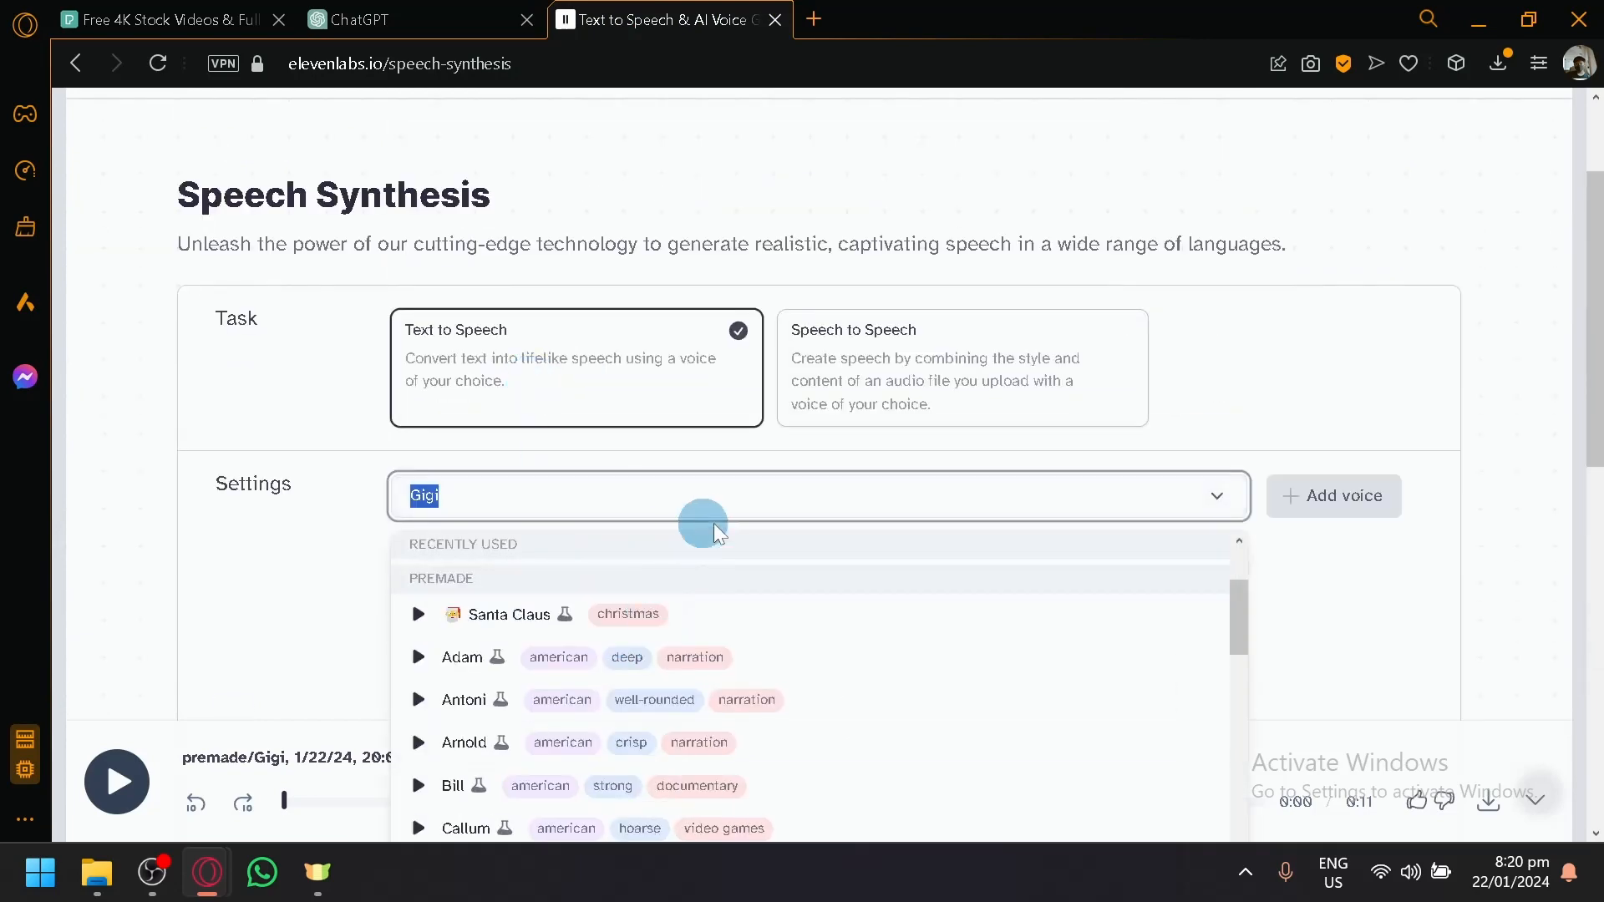
scroll(1520, 511, "down", 4)
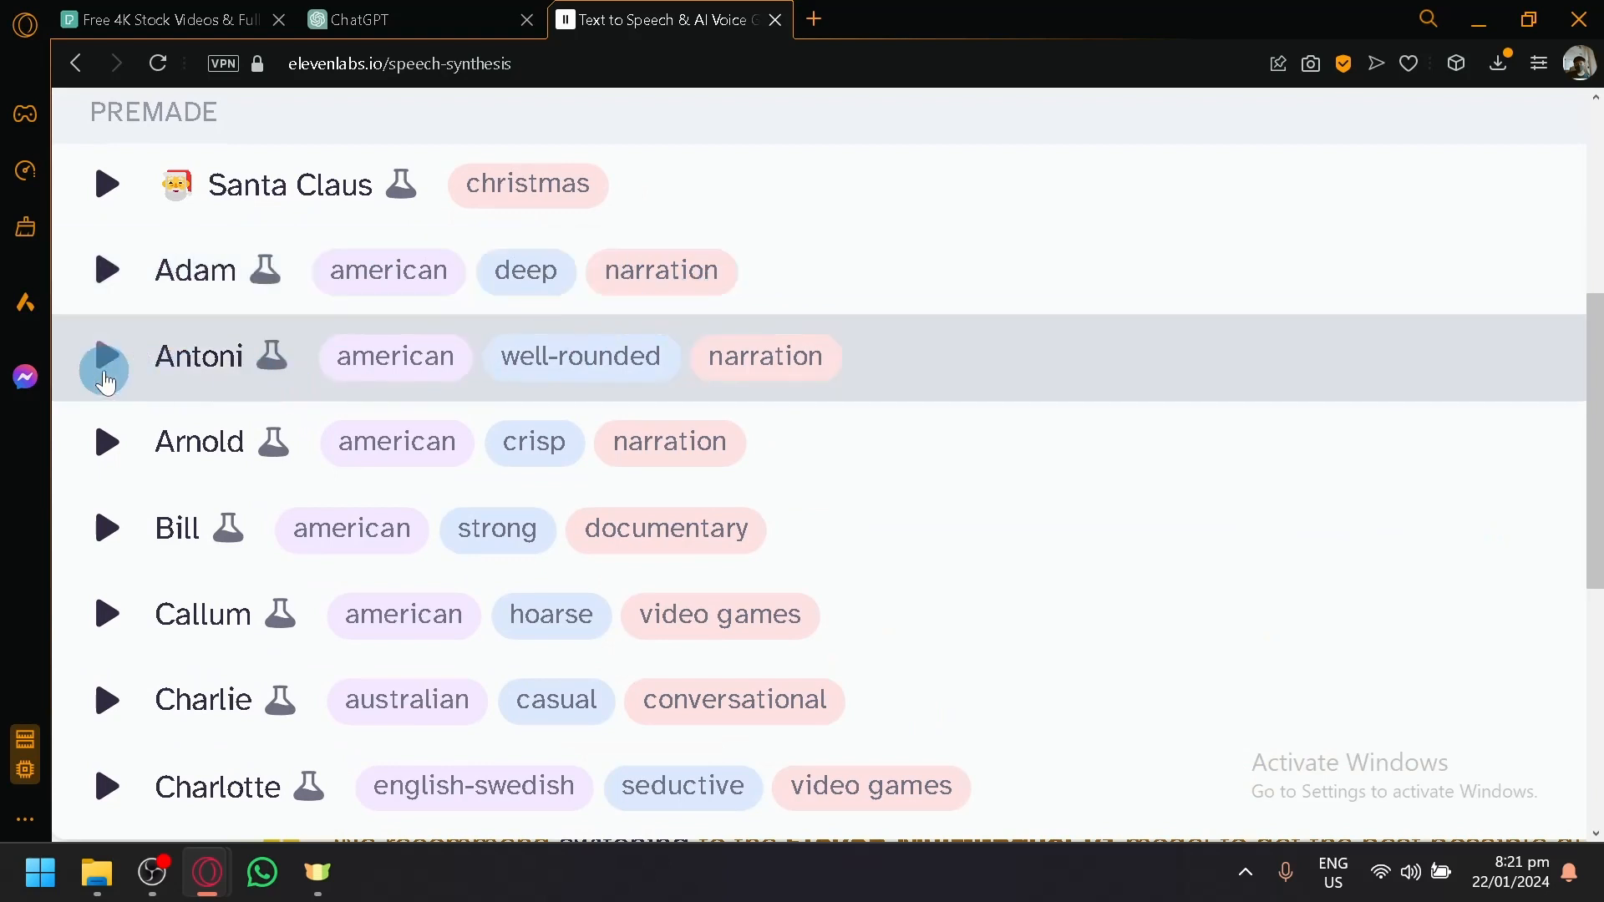
left_click(105, 352)
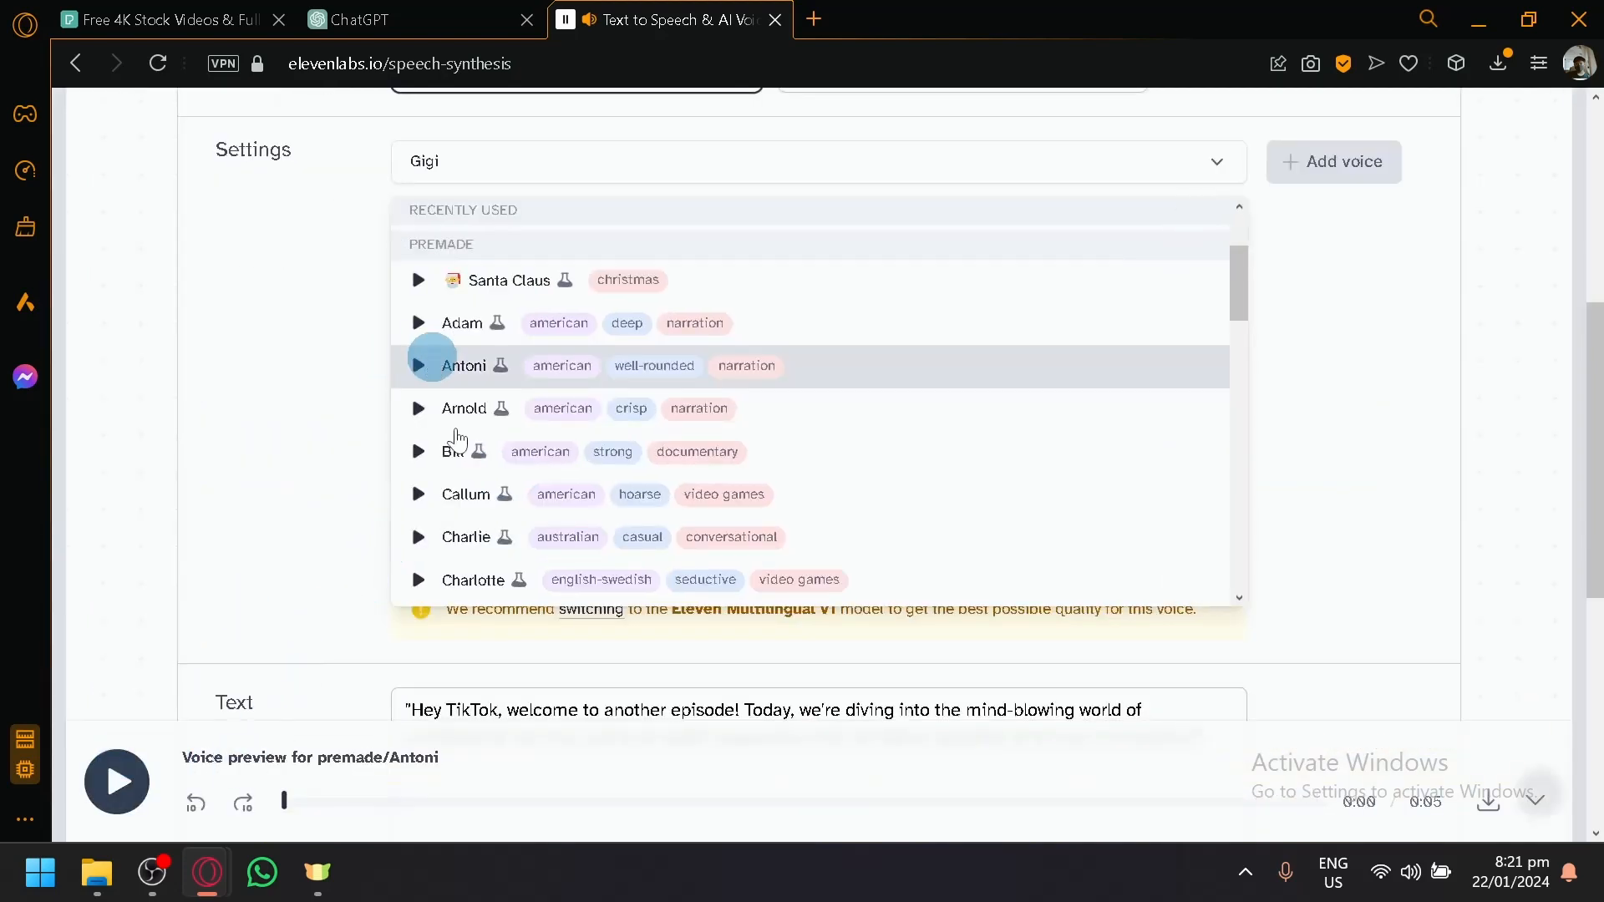
left_click(804, 366)
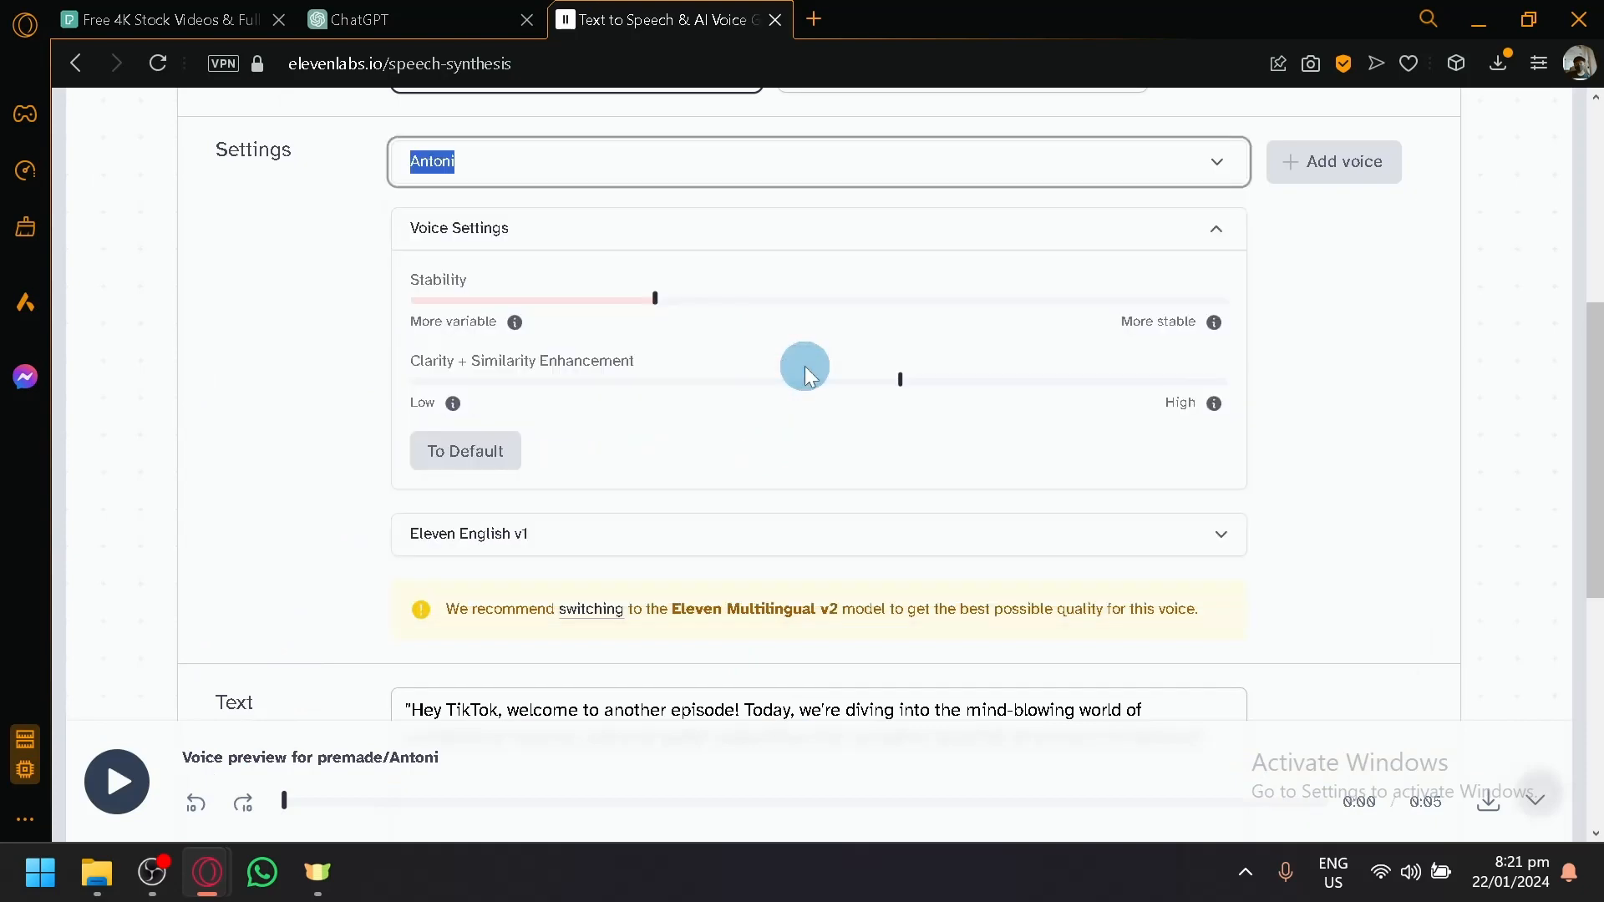
- Generate the voice-over from the introduction text and download the audio
scroll(1344, 494, "up", 4)
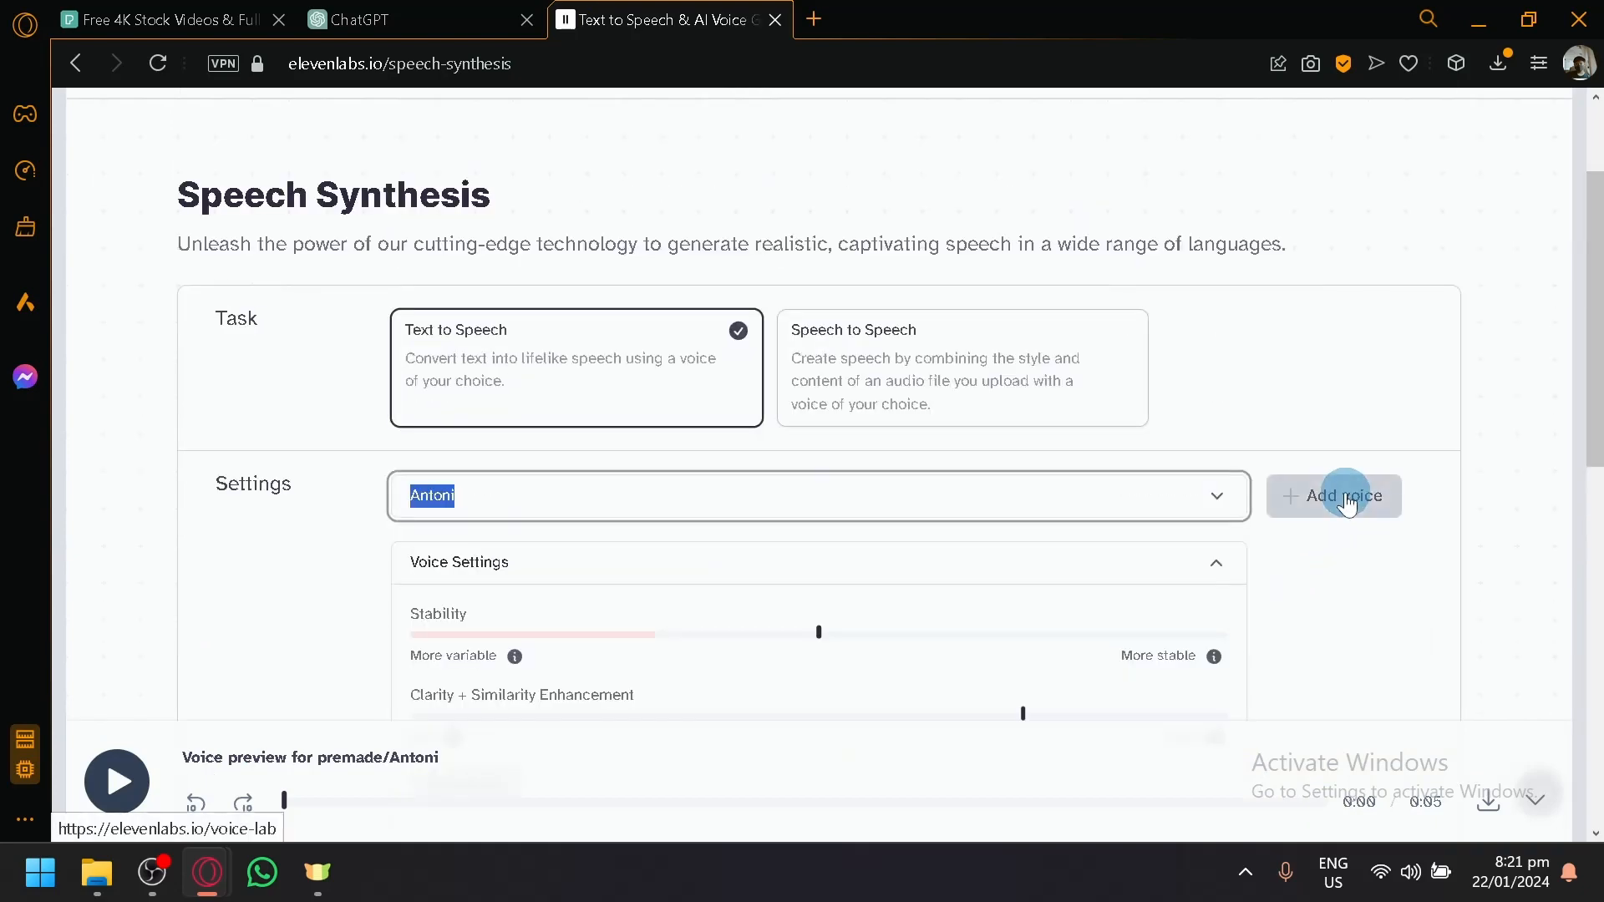
scroll(1346, 501, "down", 8)
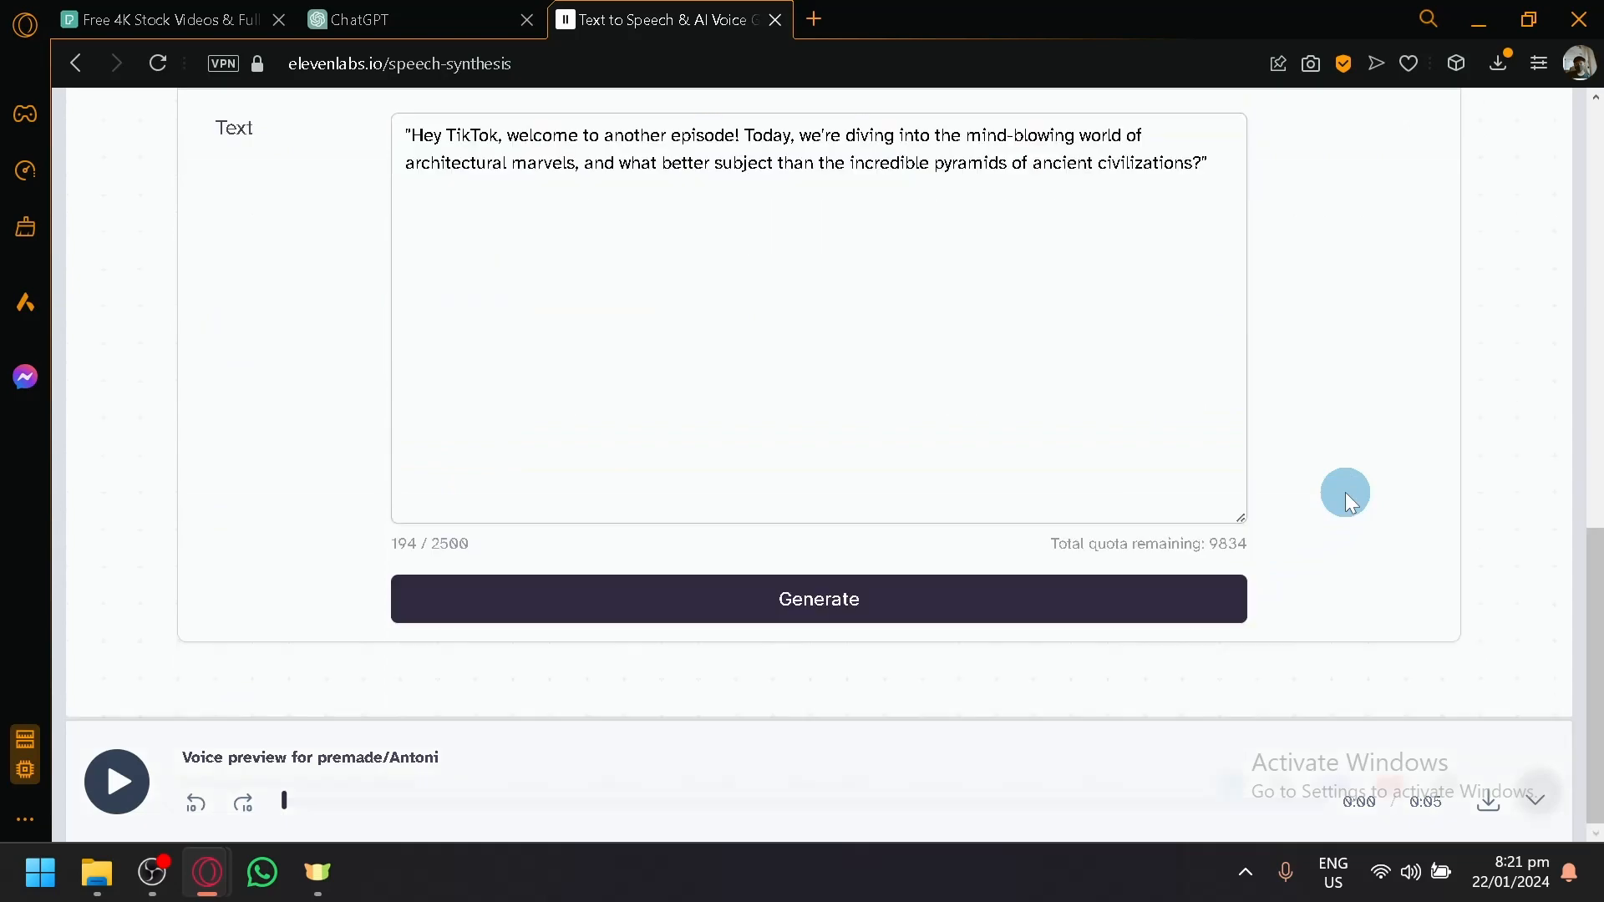
scroll(1347, 498, "up", 2)
scroll(1109, 691, "down", 2)
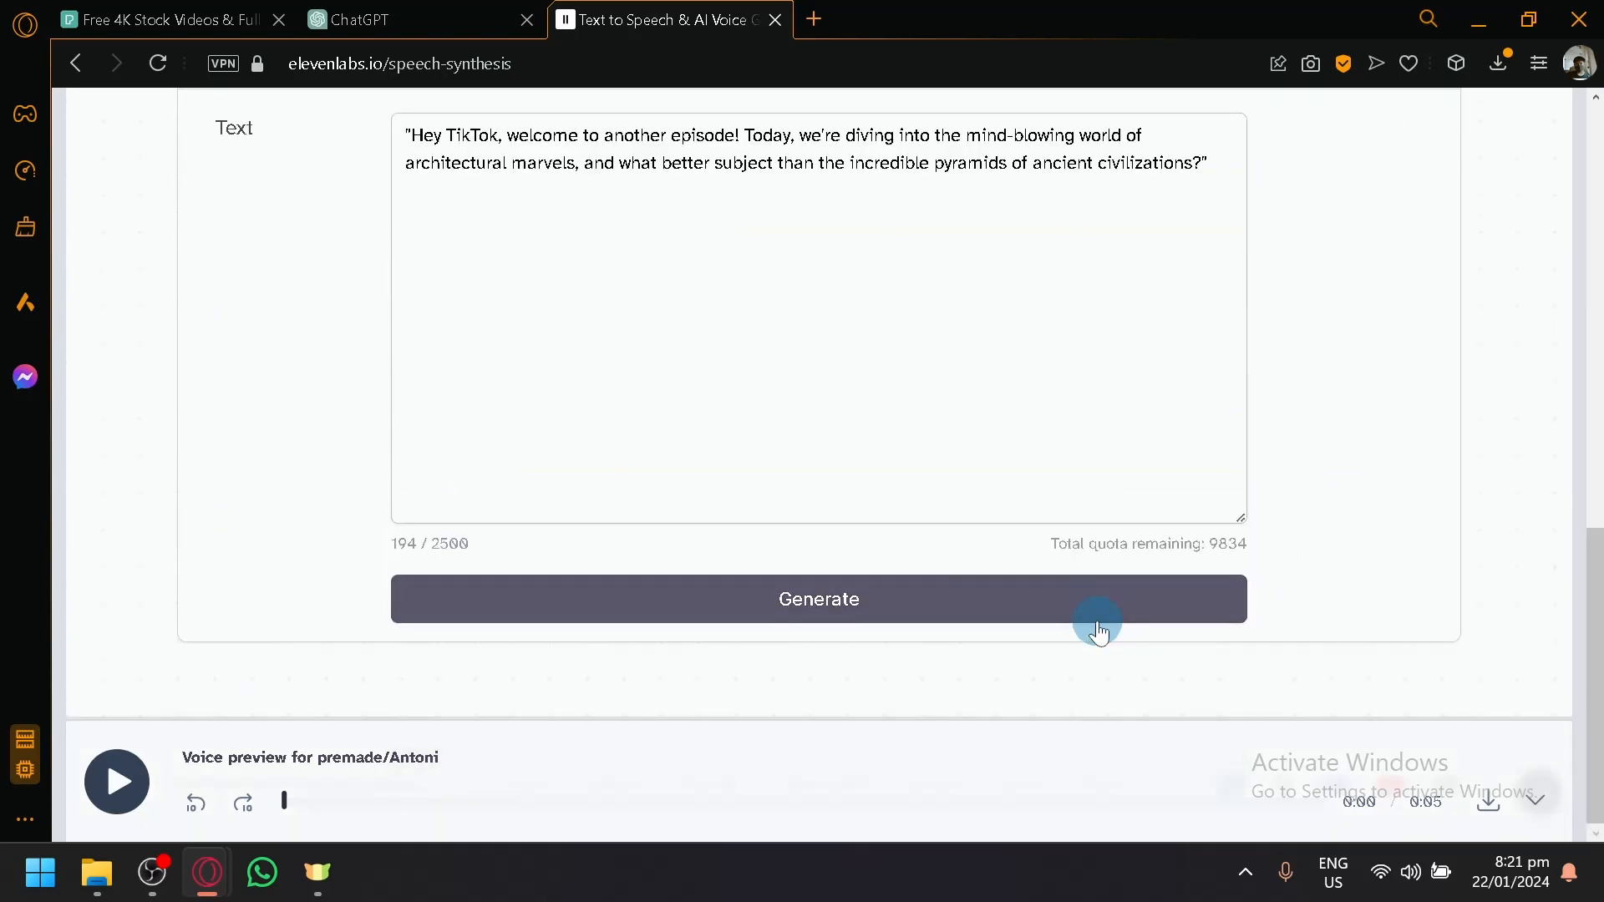
left_click(1091, 603)
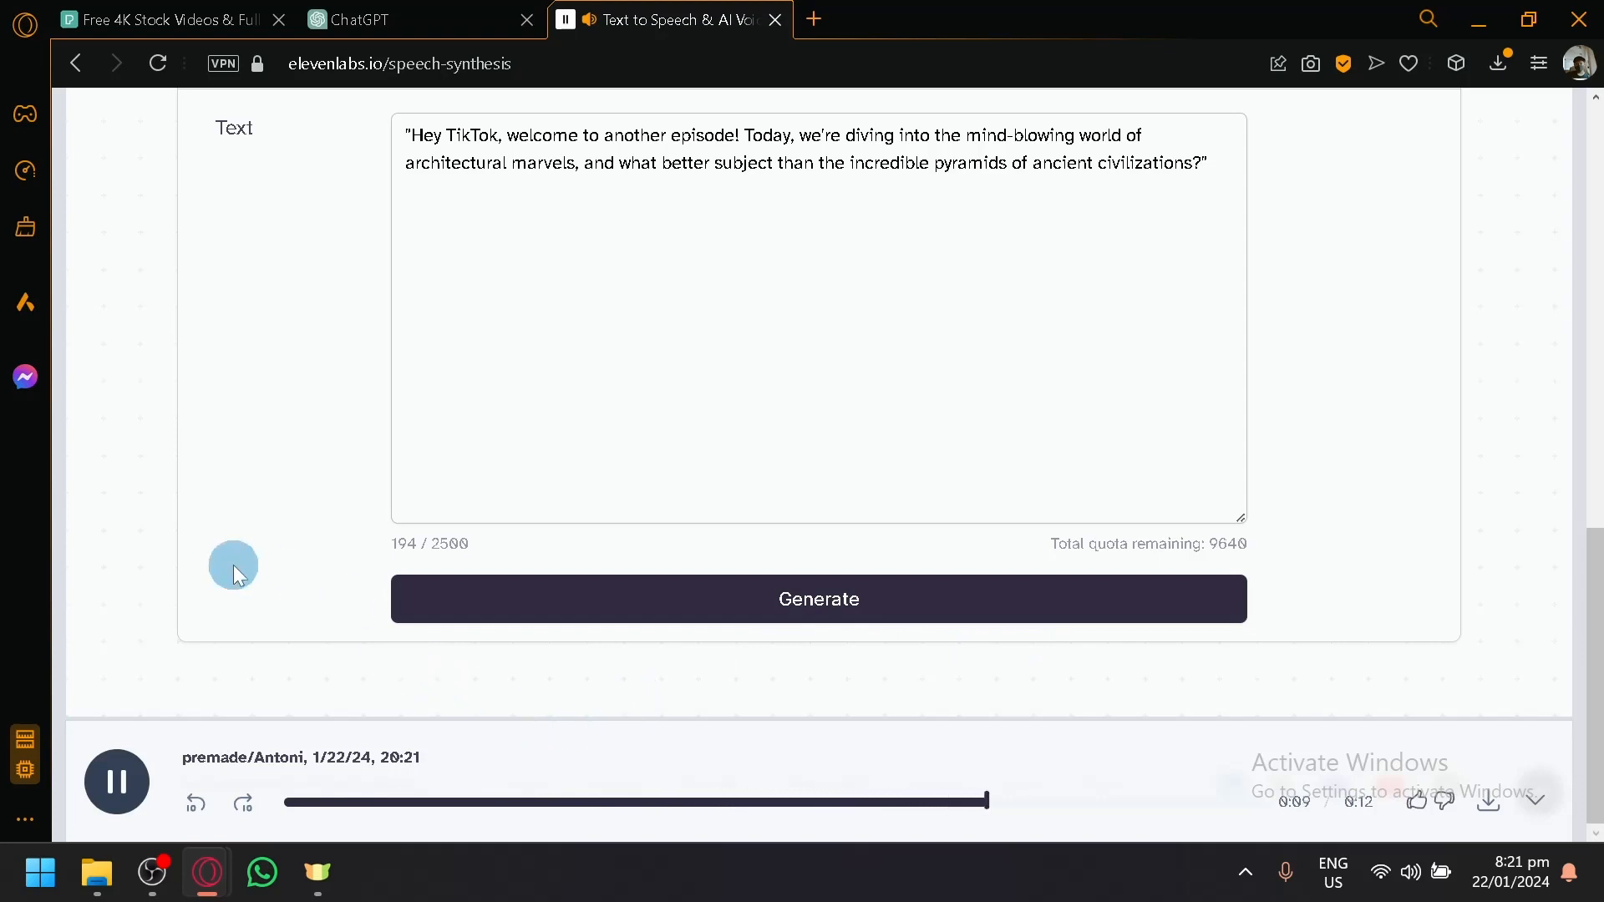
left_click(117, 782)
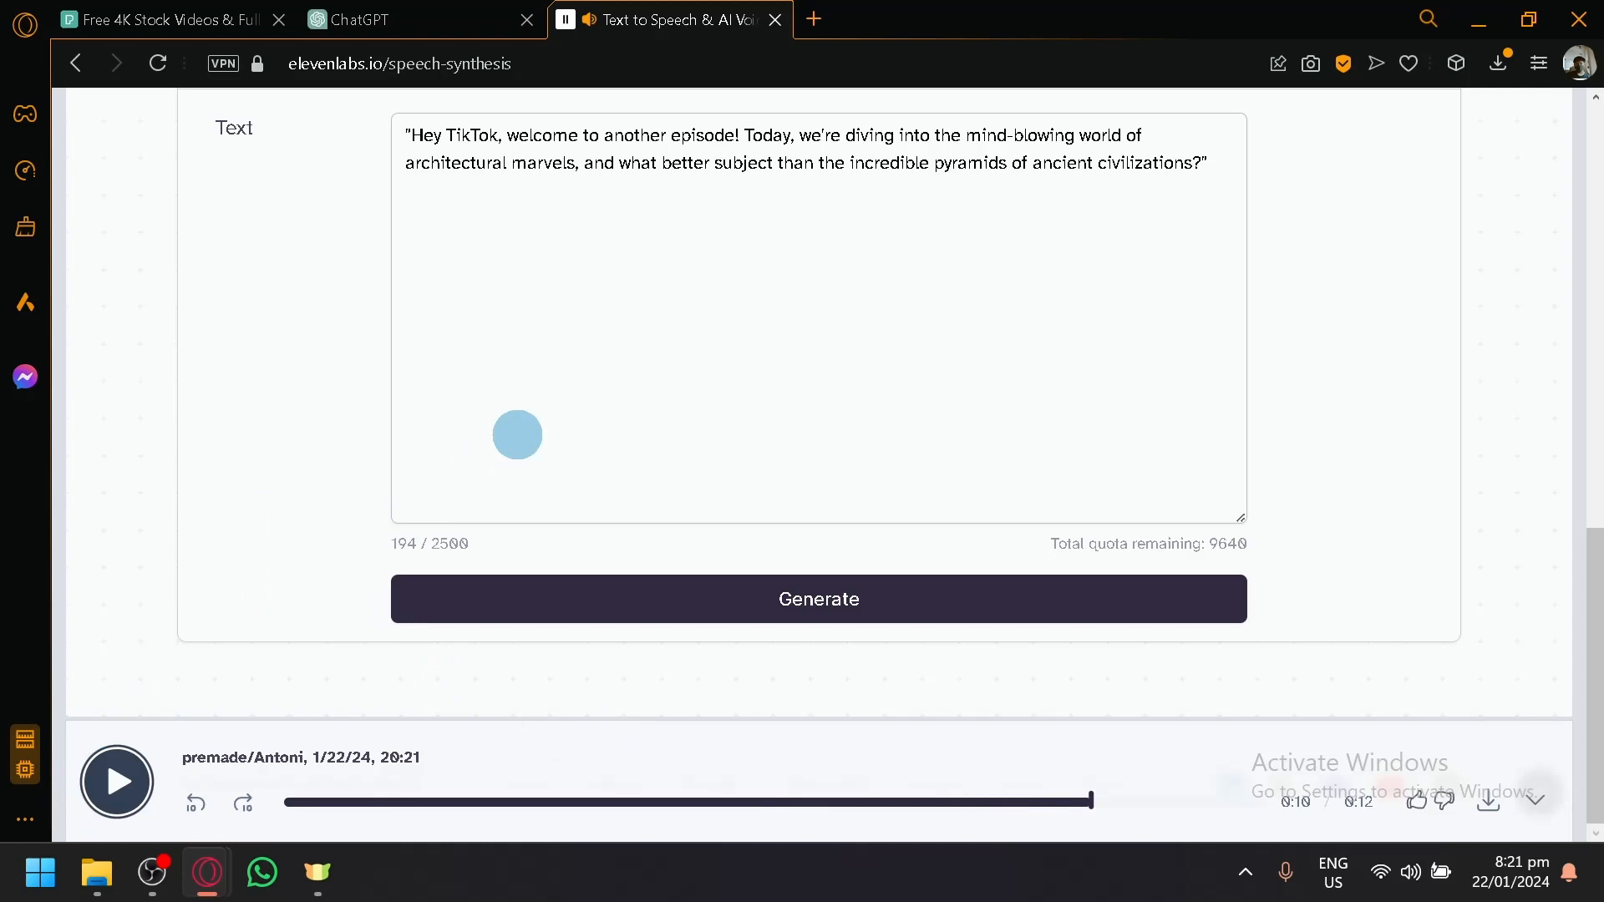
scroll(517, 434, "up", 2)
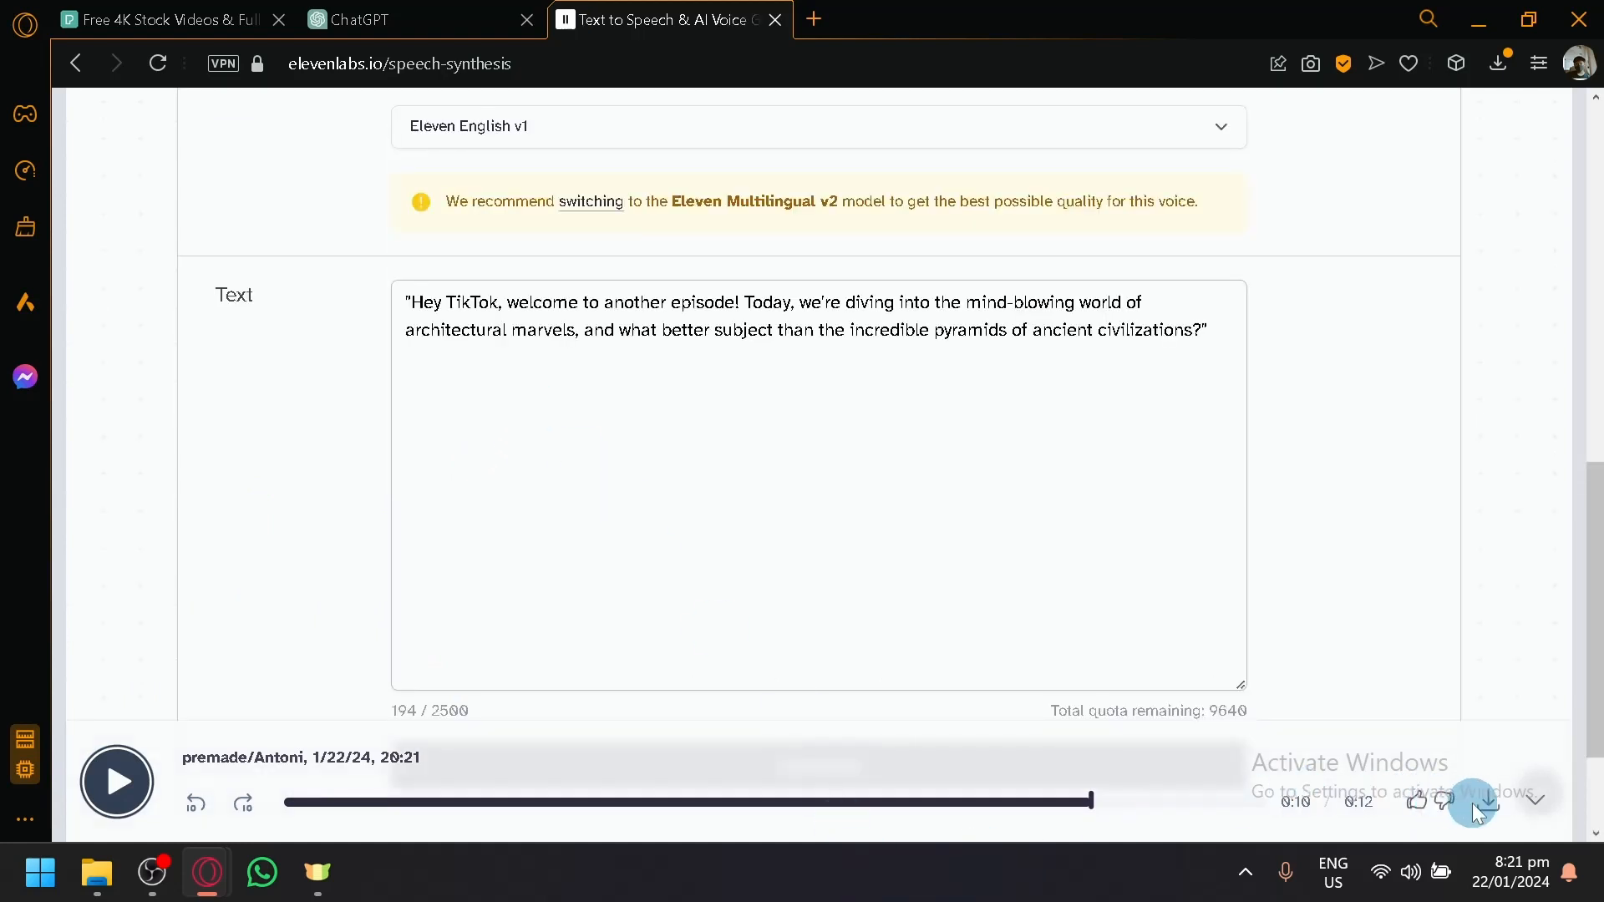
left_click(1483, 803)
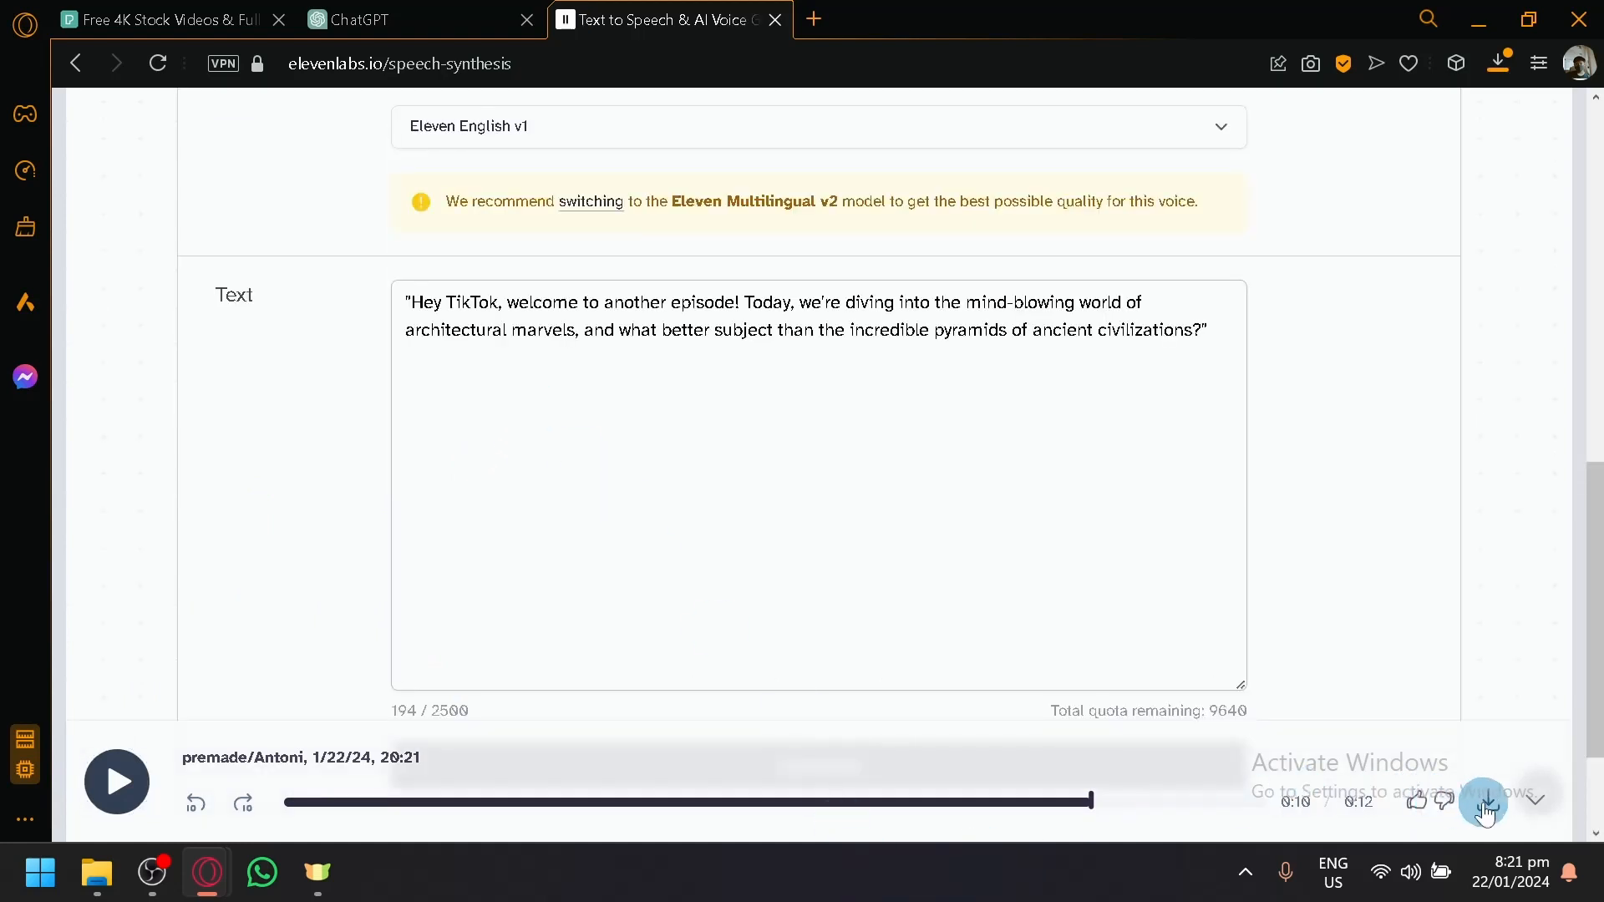
- Look over the trending stock videos on Pexels and the pyramid script and topic ideas in the ChatGPT conversation
left_click(165, 12)
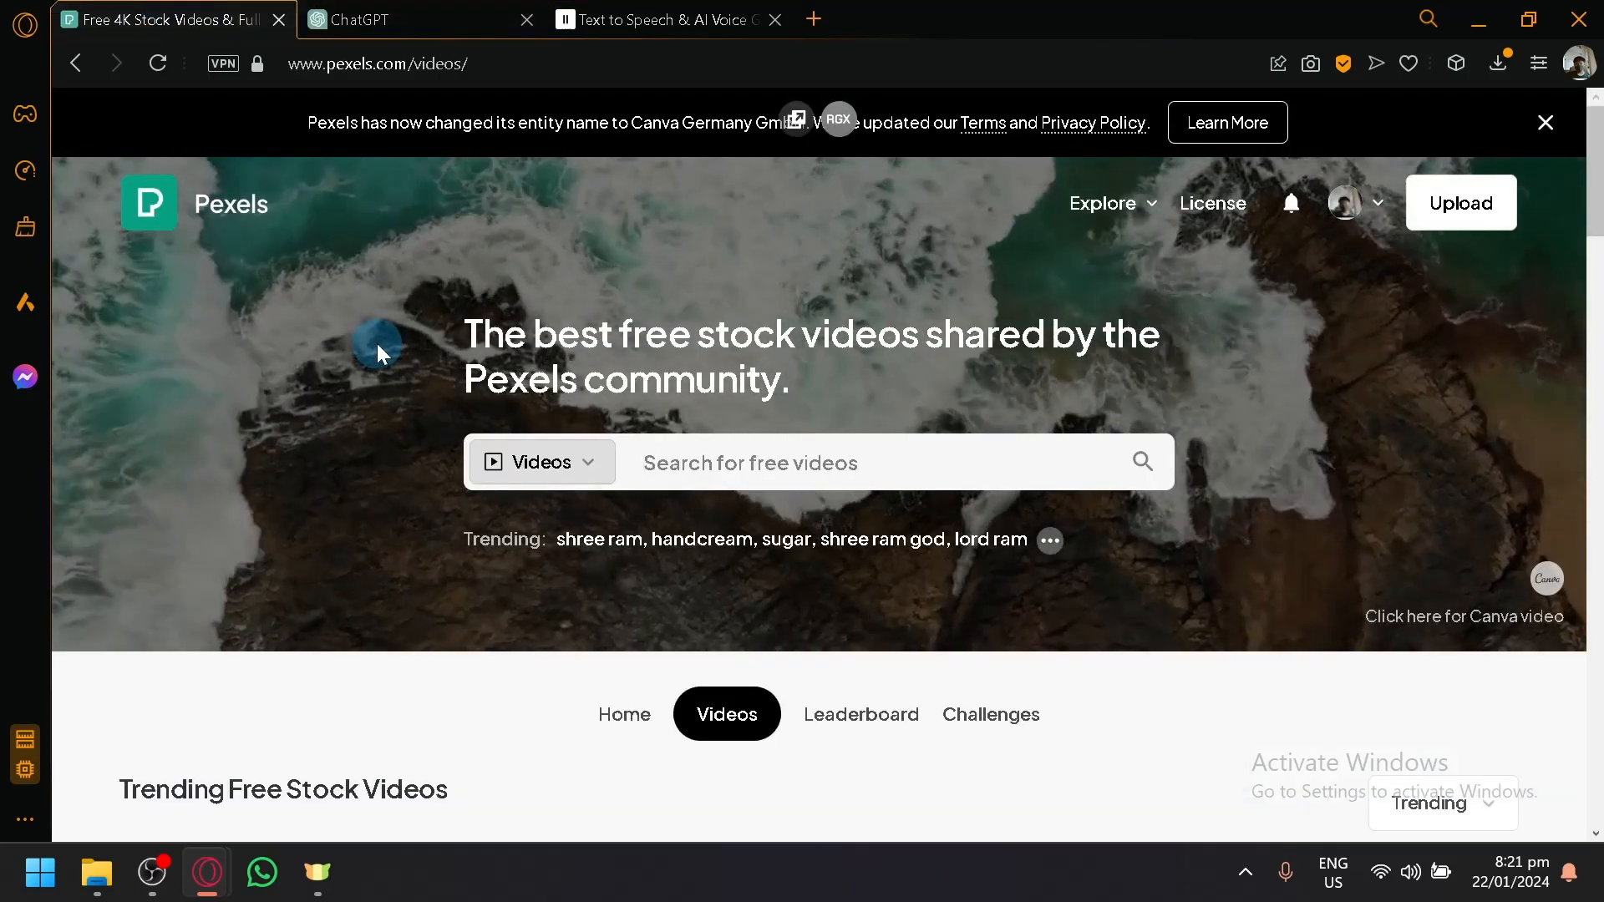
scroll(547, 508, "down", 10)
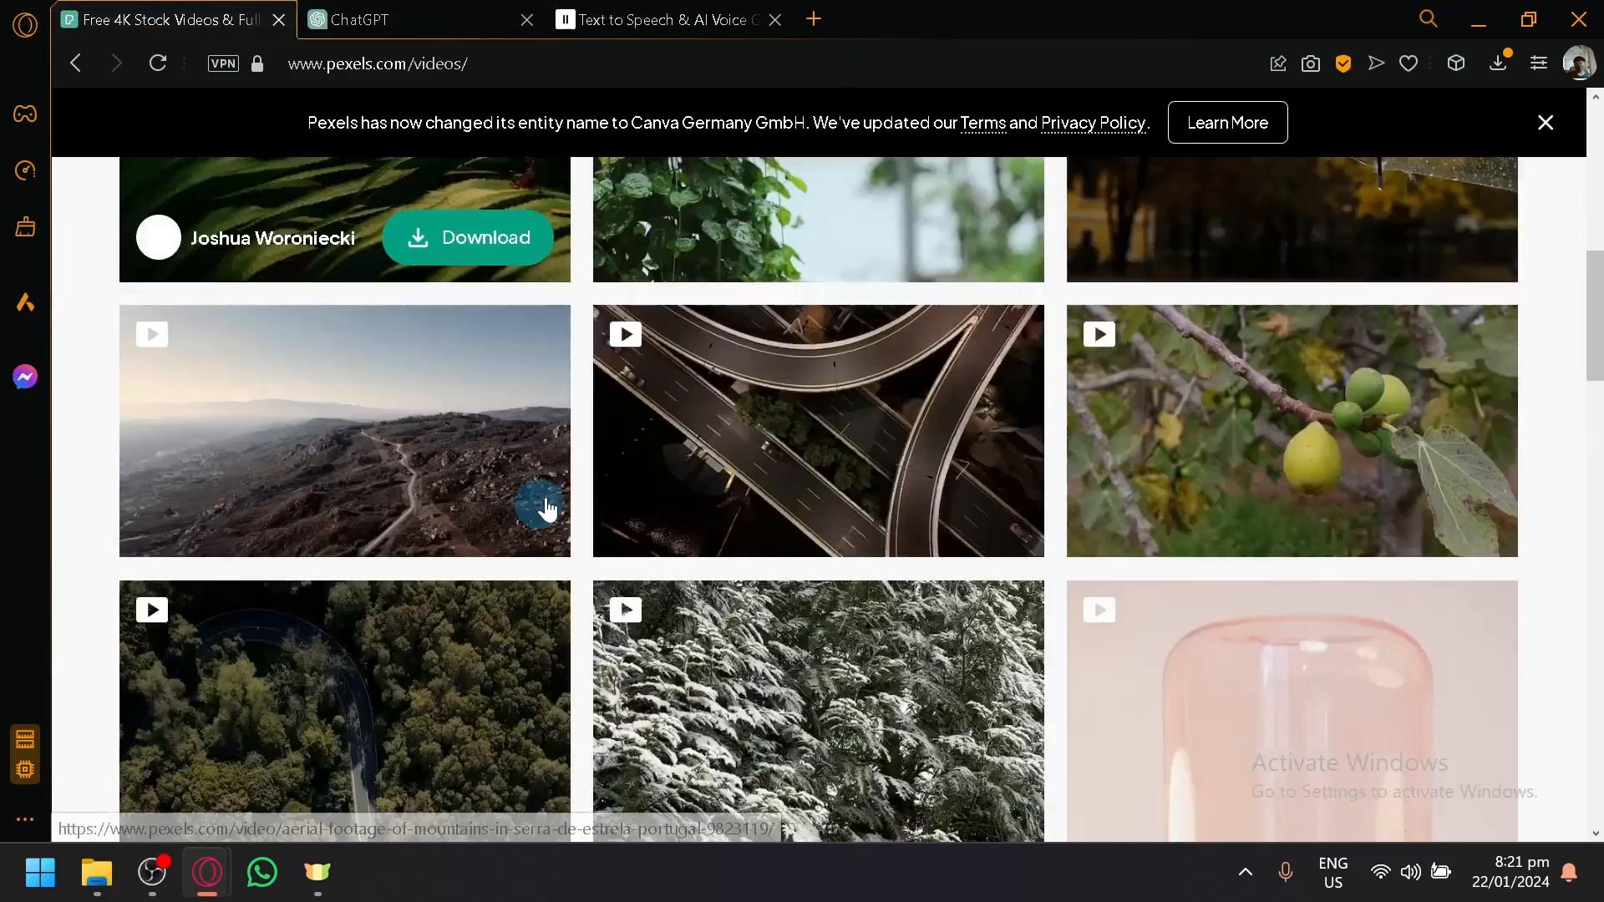
scroll(988, 404, "up", 3)
scroll(934, 433, "down", 3)
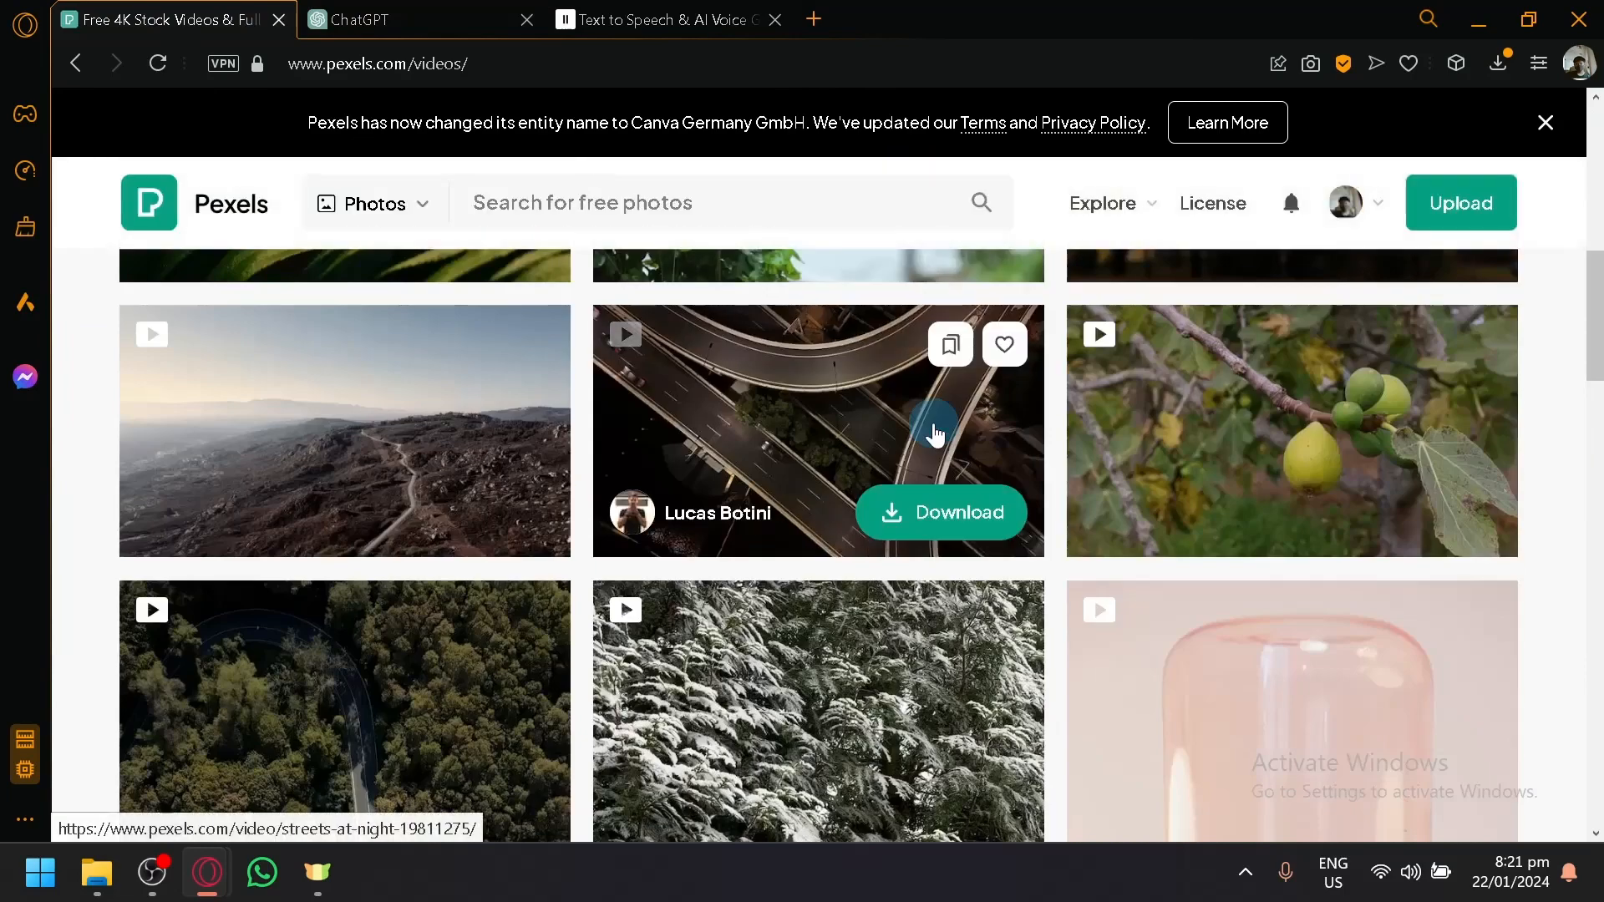
scroll(869, 458, "up", 5)
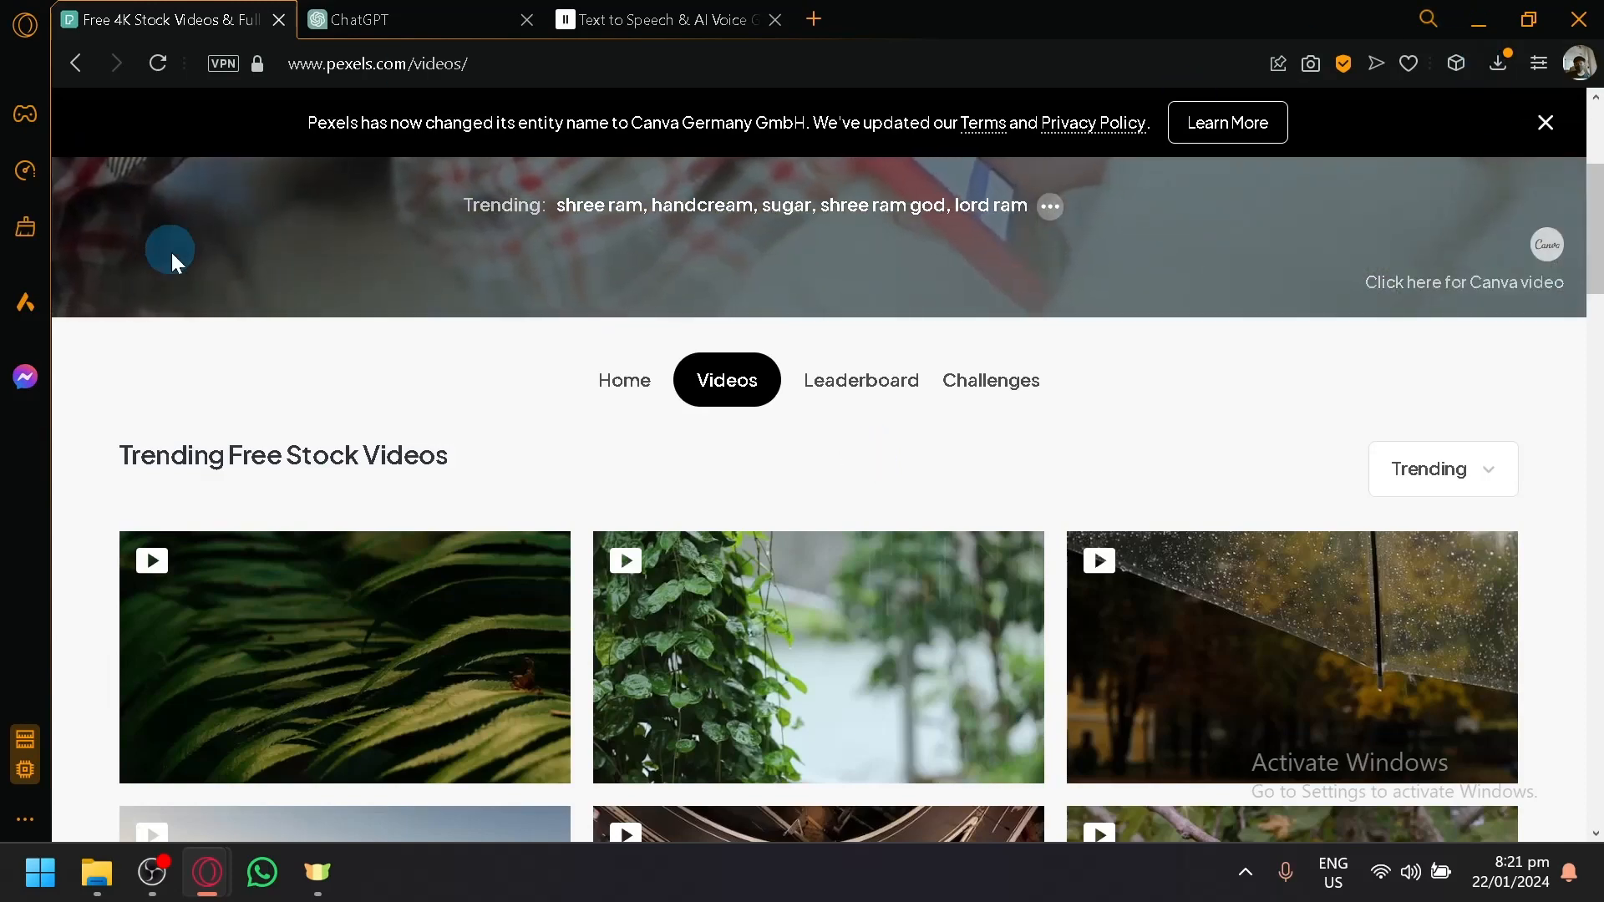
scroll(170, 249, "up", 4)
left_click(401, 19)
scroll(531, 324, "down", 5)
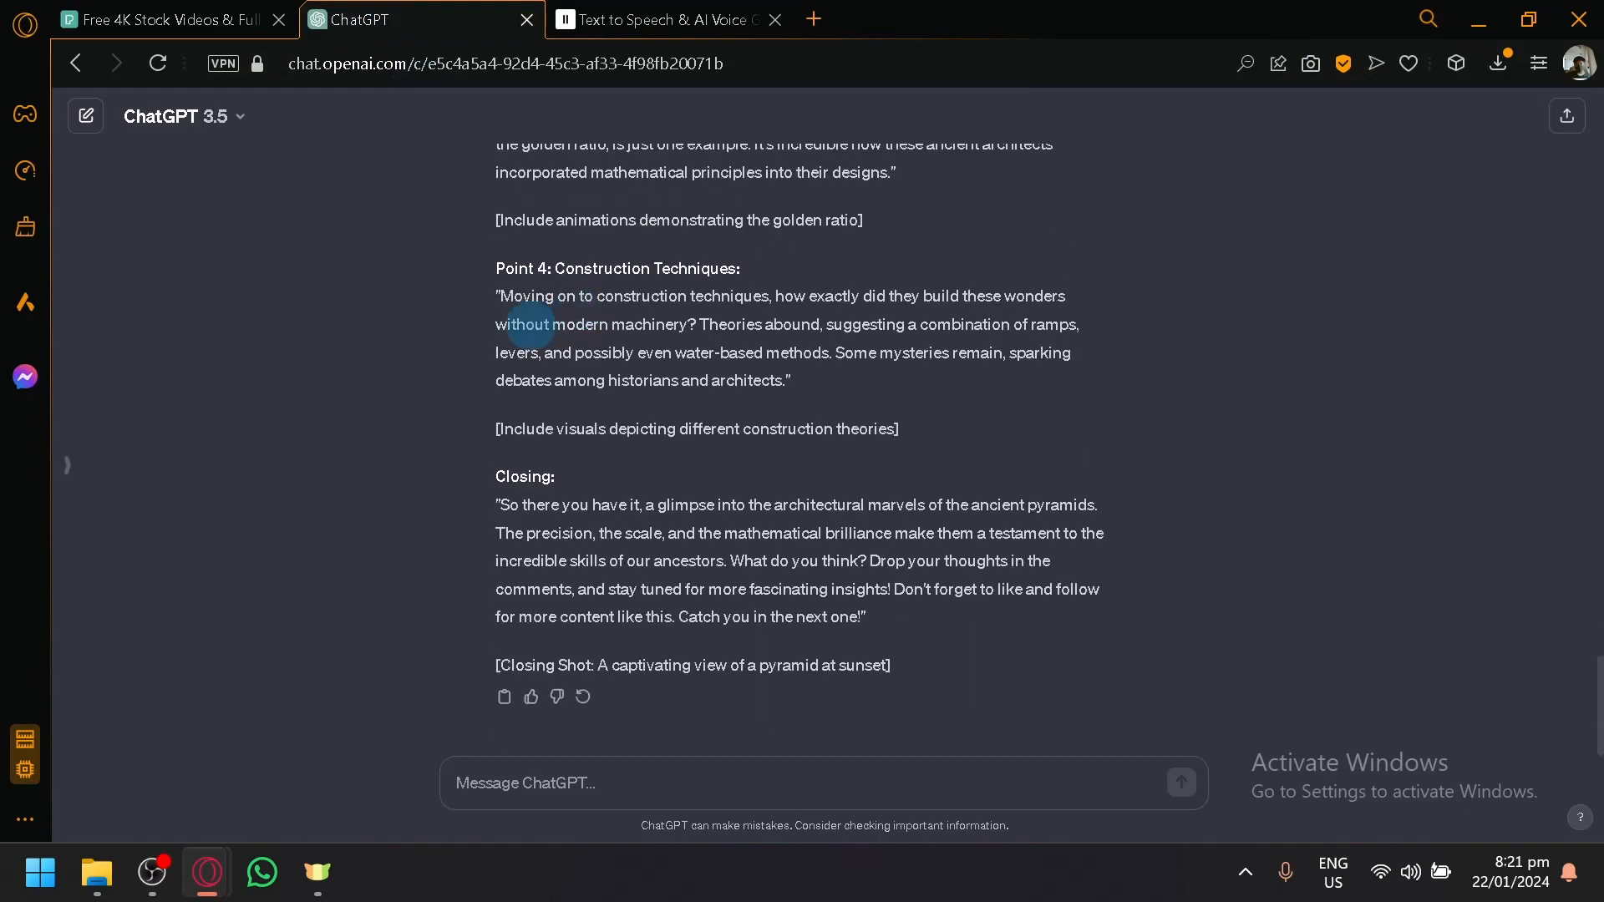
scroll(530, 324, "up", 15)
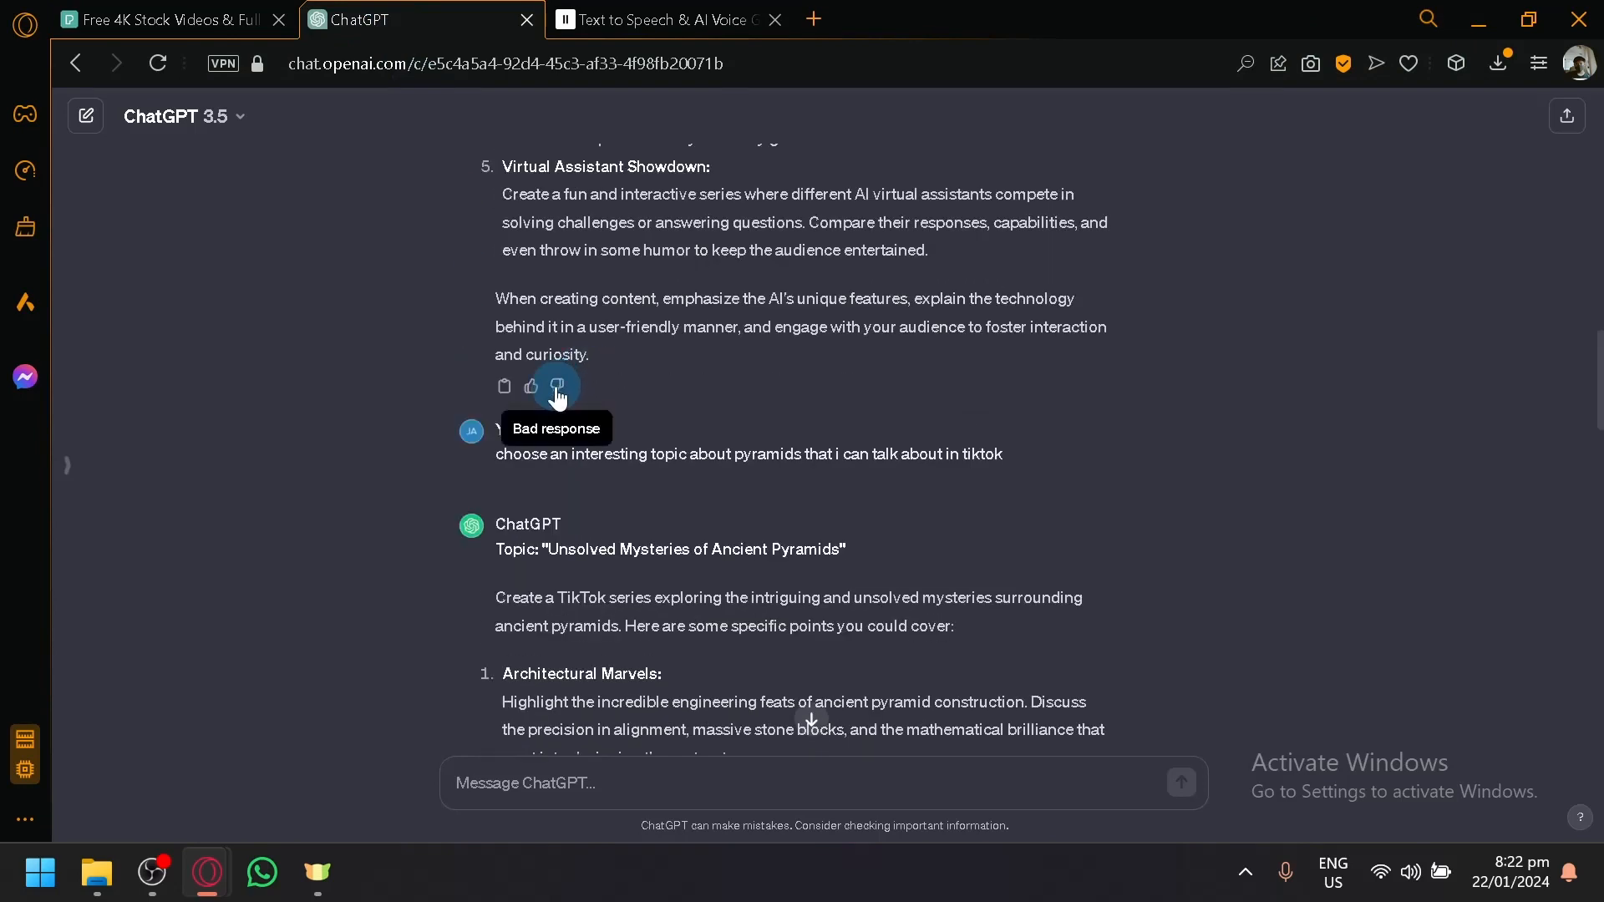
left_click(652, 18)
left_click(417, 18)
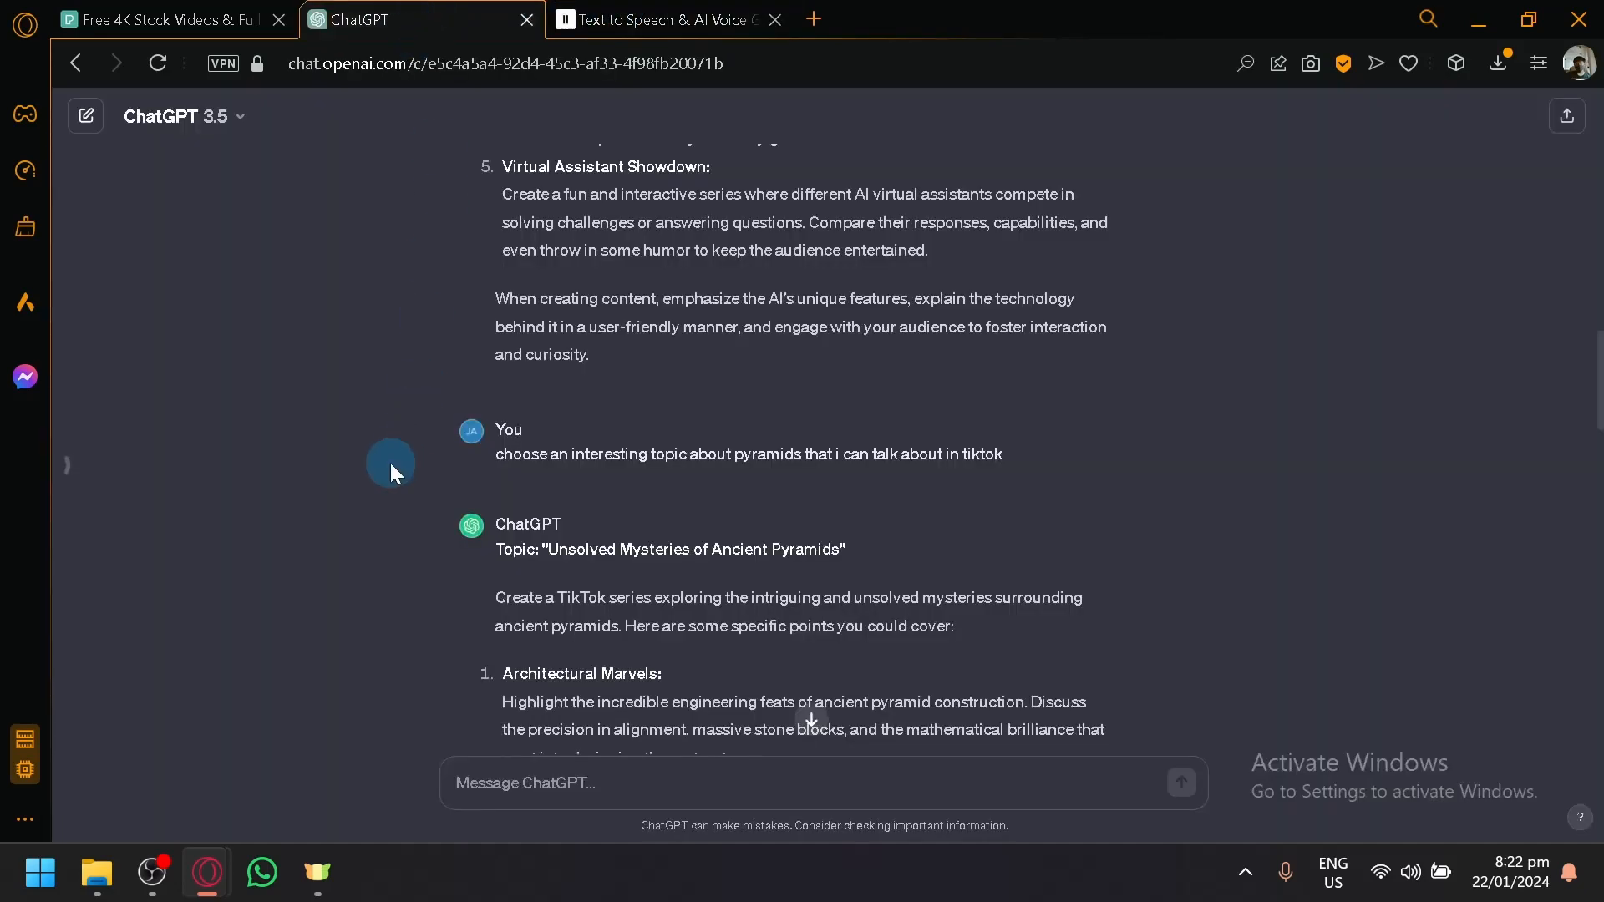